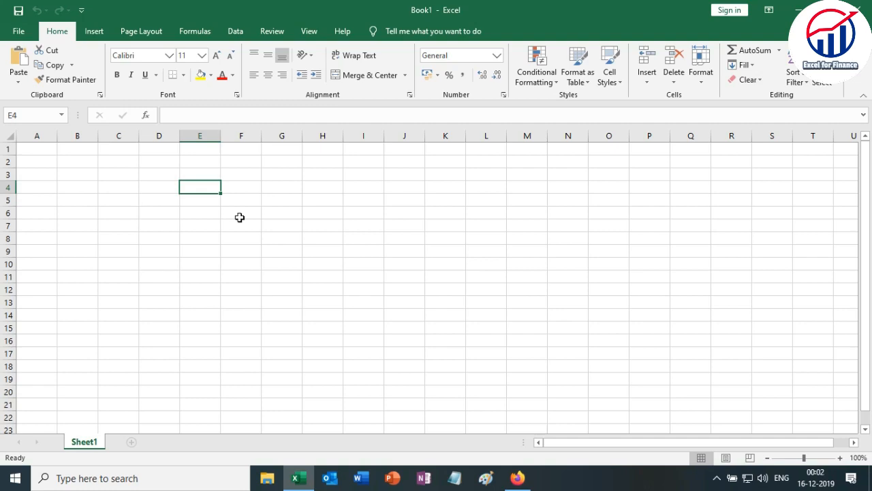
Launch another Excel 2016 instance by searching Windows for "excel" and create a blank workbook.
click(169, 236)
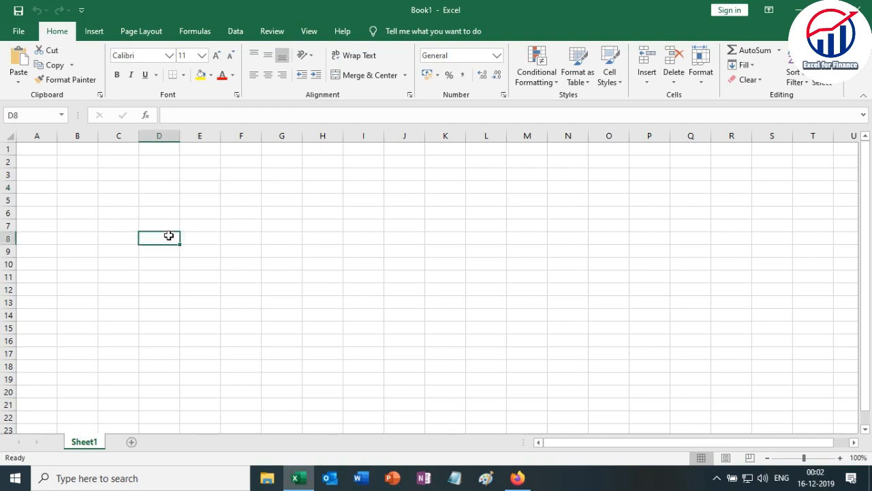
click(96, 477)
text(ex)
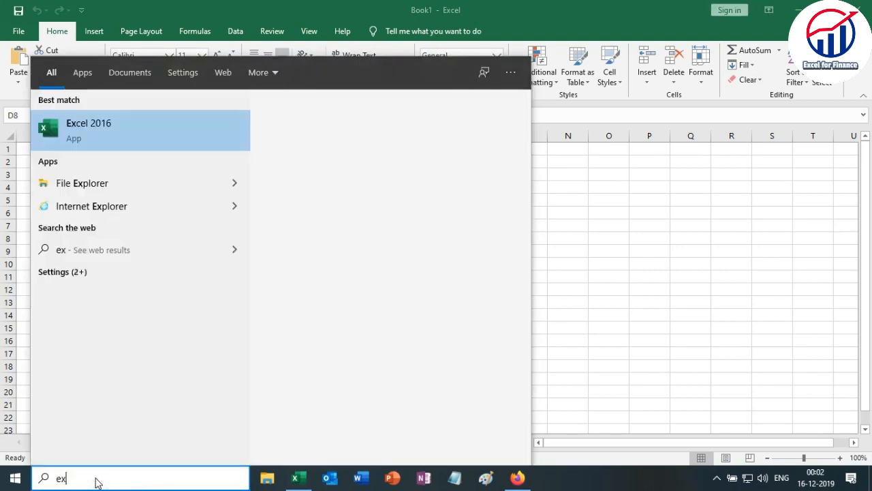
text(cel)
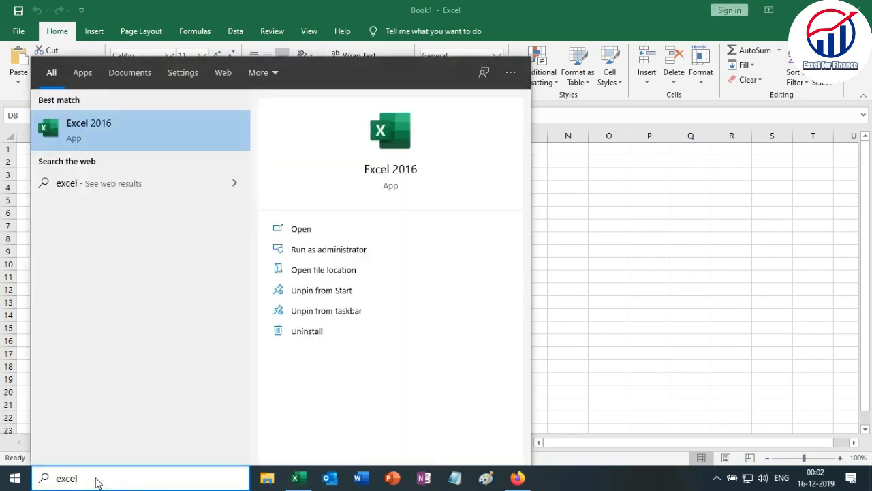
click(85, 136)
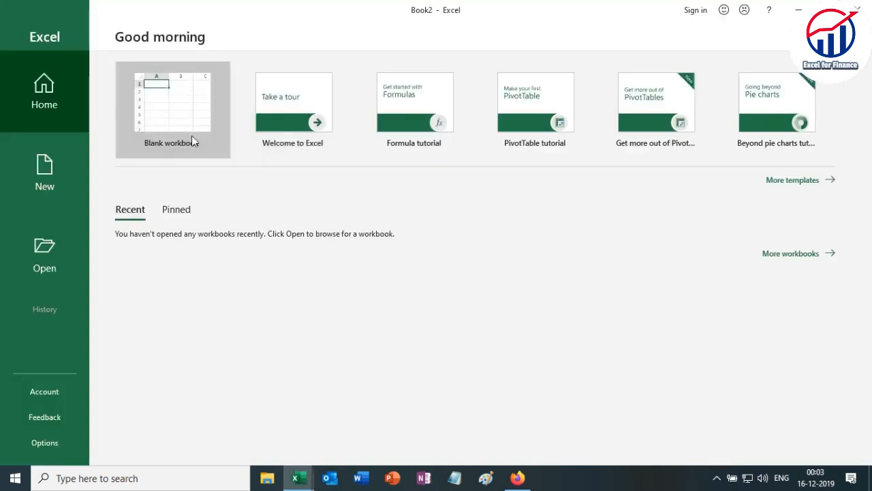
click(164, 111)
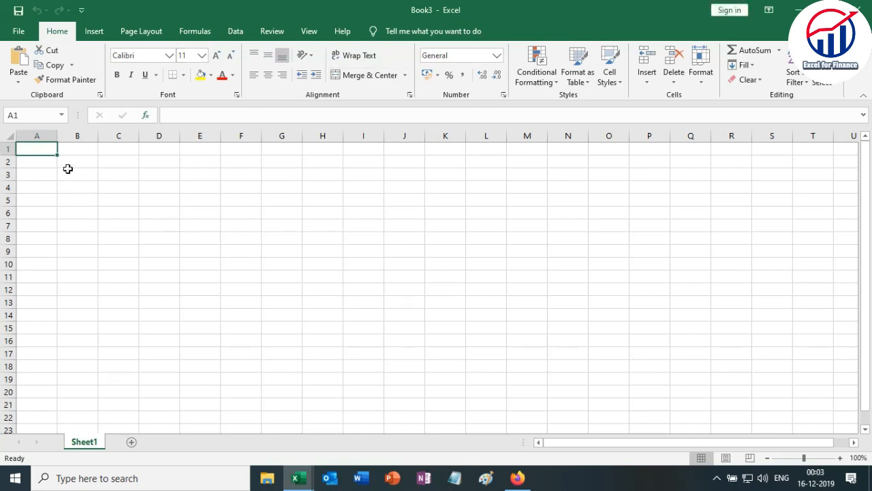
click(93, 173)
click(105, 176)
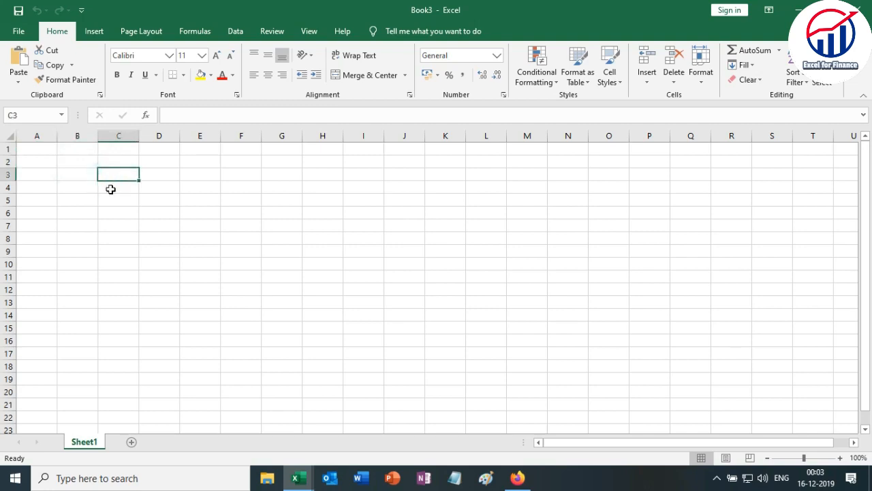
Launch Excel through the Windows Run dialog with the command "excel" and create a blank workbook.
click(85, 480)
text(run)
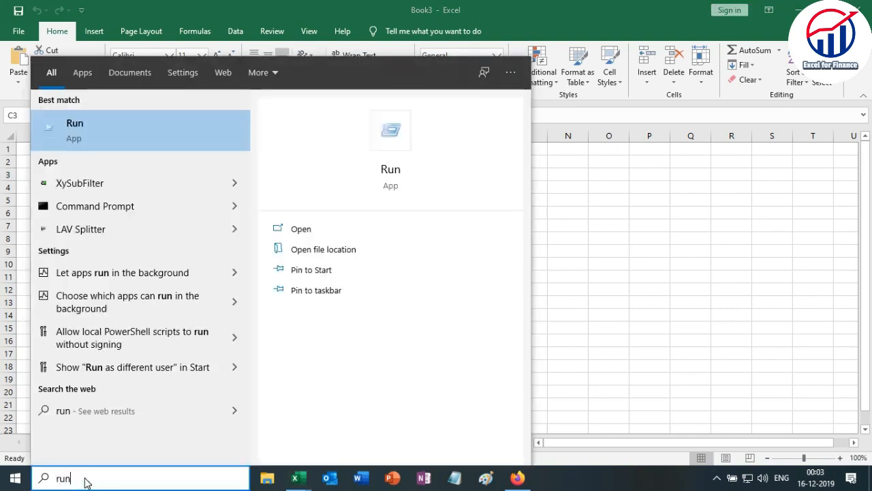
key(Return)
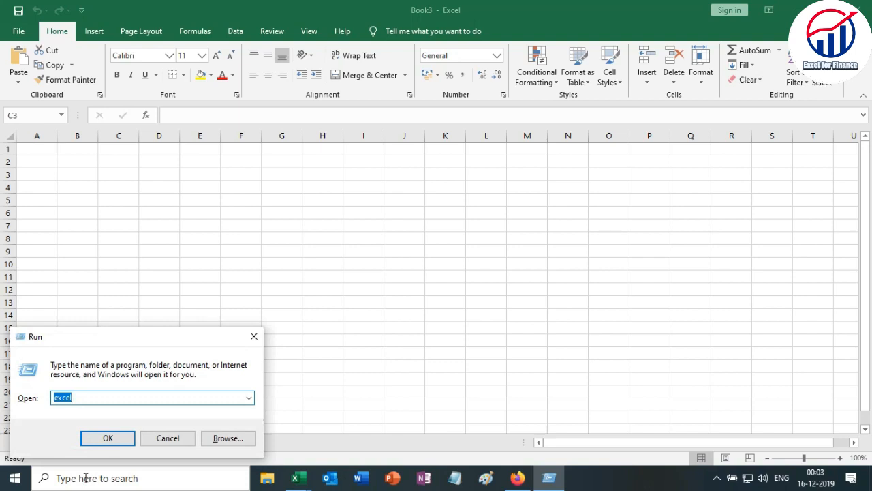
click(101, 440)
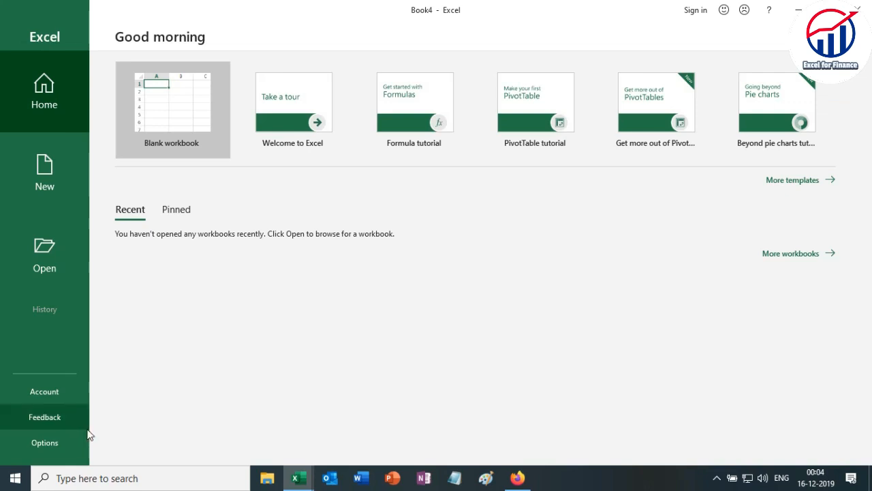
click(169, 109)
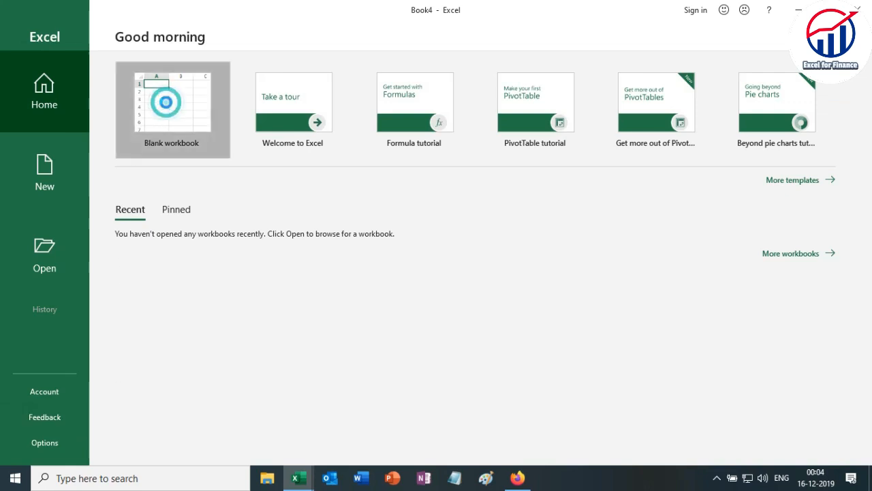
click(169, 184)
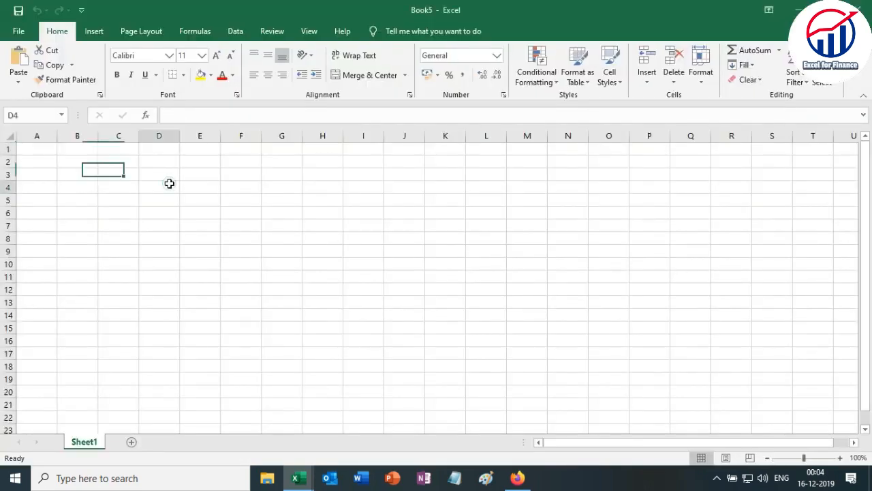
click(127, 199)
click(96, 263)
click(232, 263)
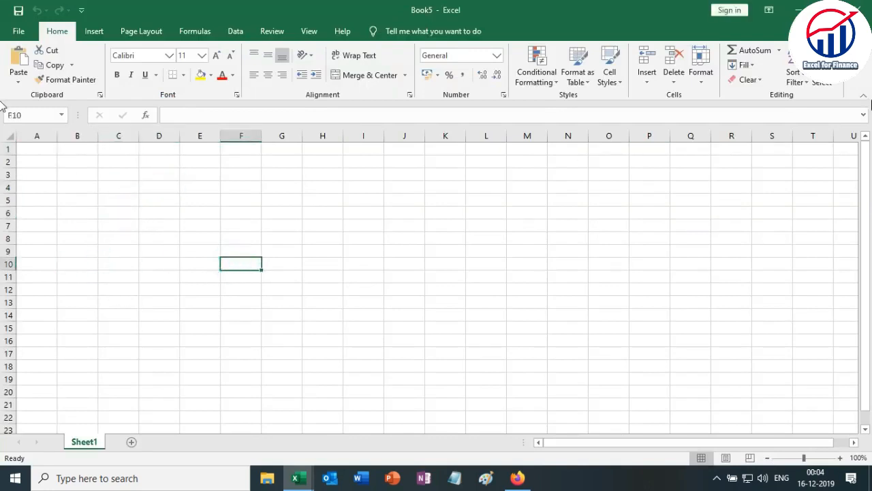
Close the extra blank workbooks one after another, keeping only Book1 open.
click(860, 10)
click(860, 9)
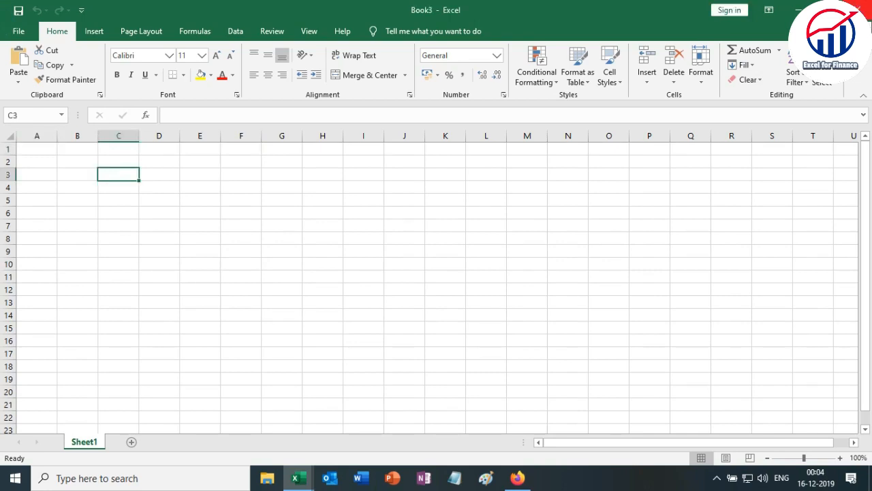
click(860, 9)
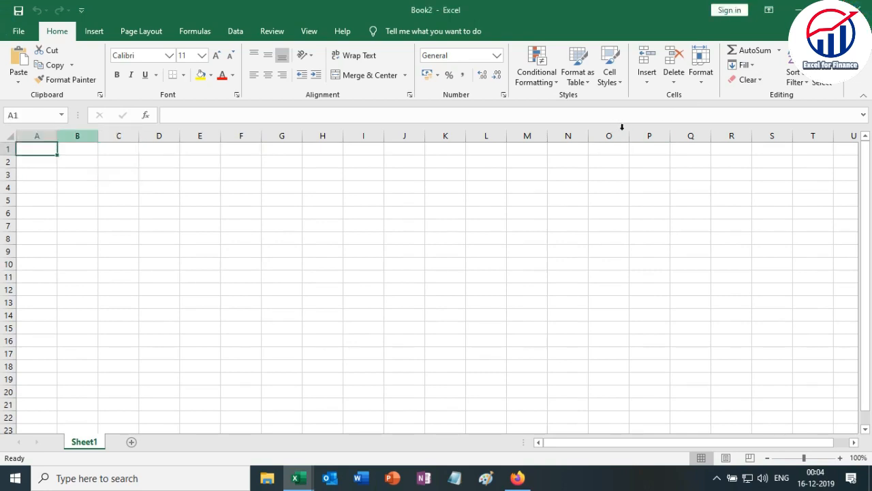
click(860, 10)
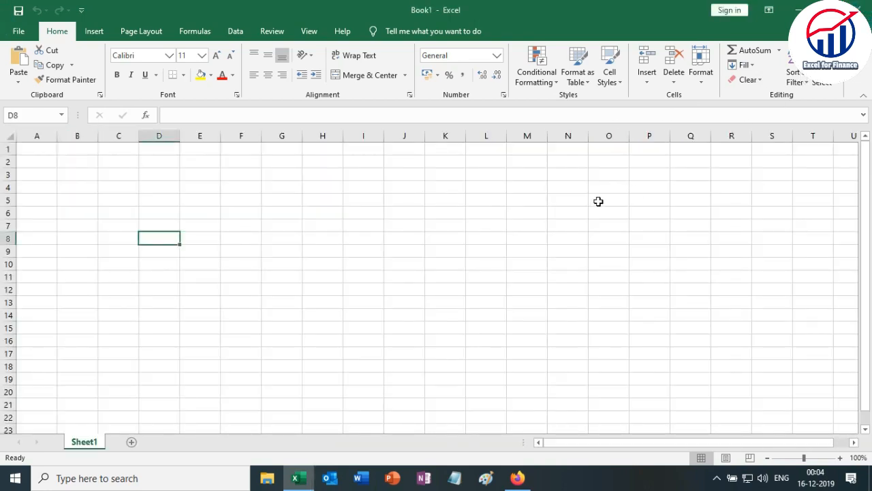
click(289, 243)
click(181, 202)
click(63, 199)
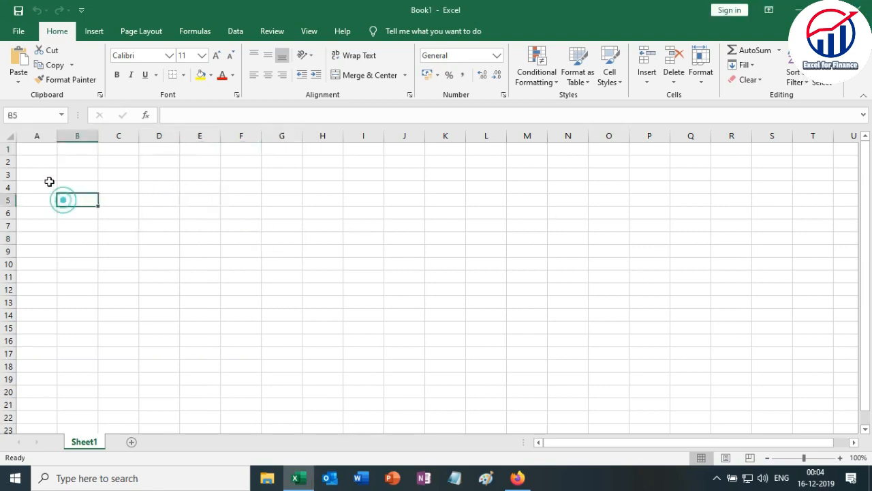
Save the workbook to this PC's Desktop as an Excel Workbook named "Excel Sheet 1".
click(18, 33)
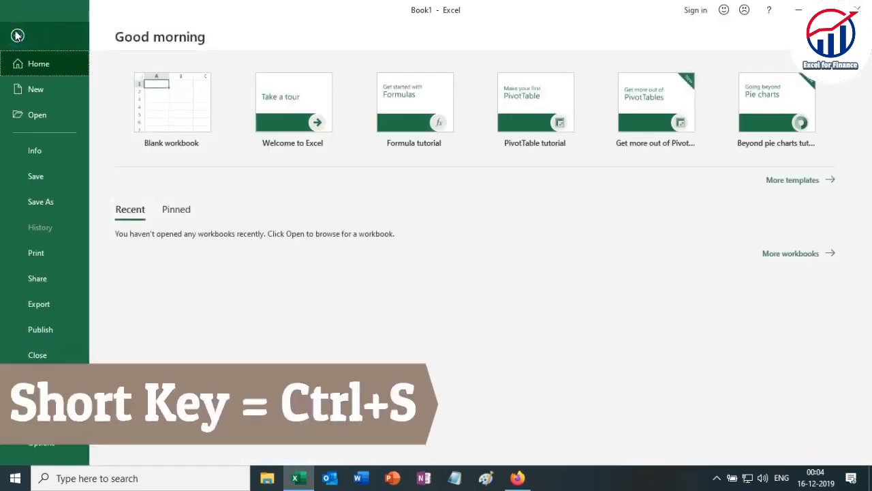
click(38, 177)
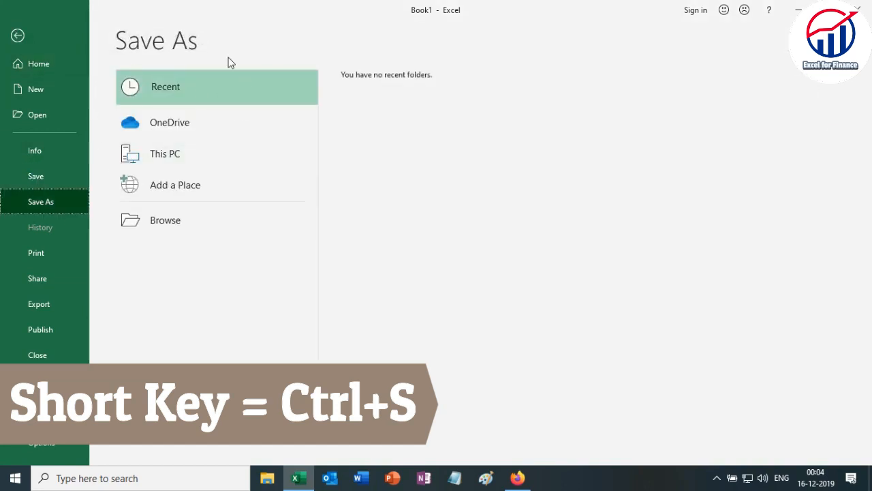
click(166, 162)
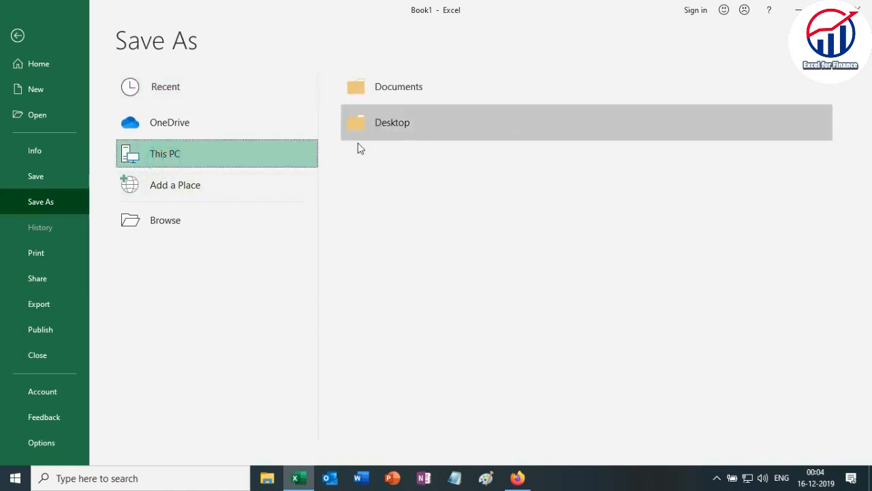
click(393, 128)
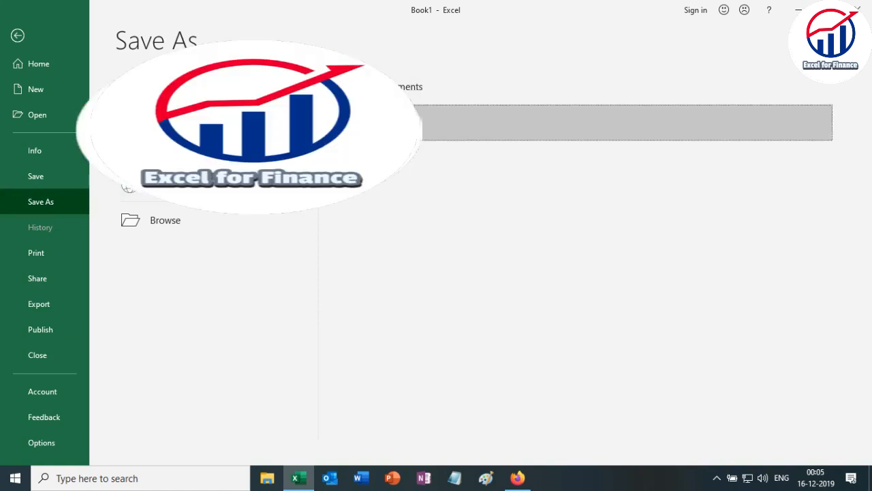
click(122, 218)
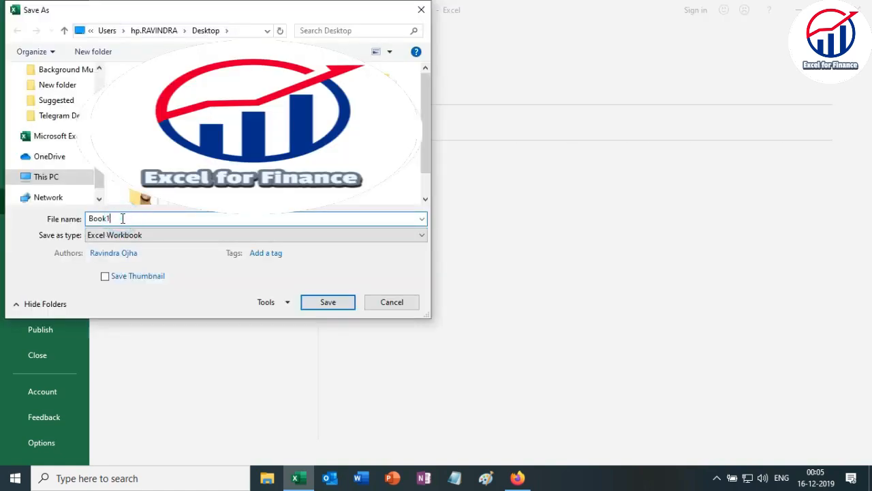
key(BackSpace)
key(BackSpace)
key(BackSpace)
key(BackSpace)
key(BackSpace)
text(E)
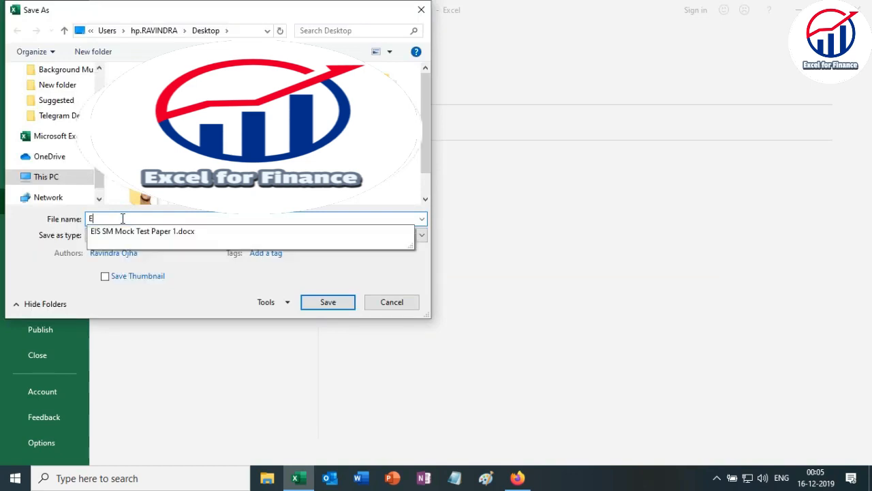
text(xcel Sheet 1)
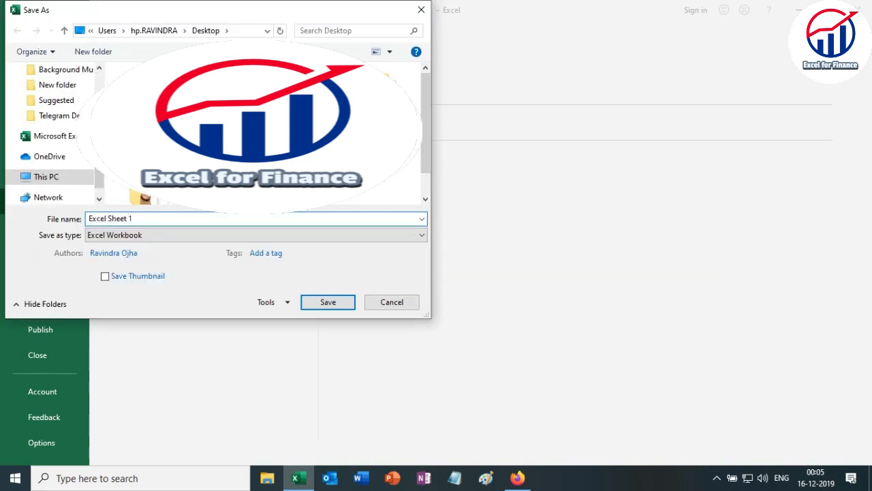
click(333, 306)
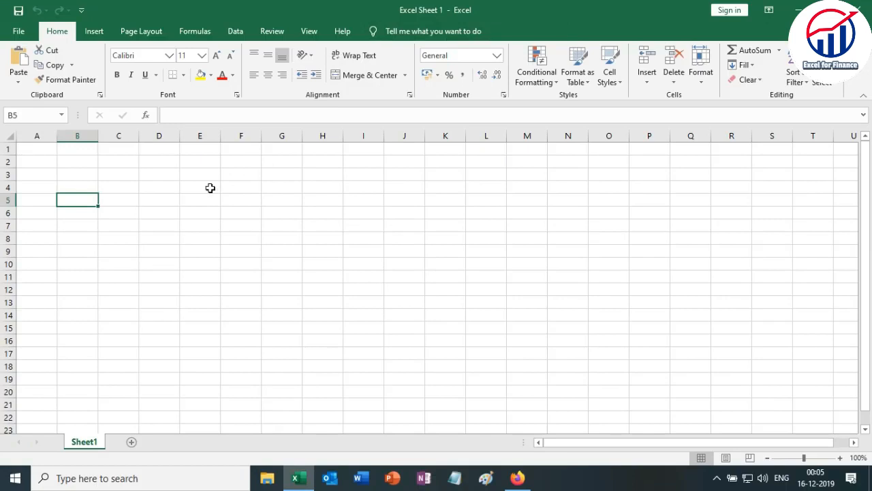
click(211, 187)
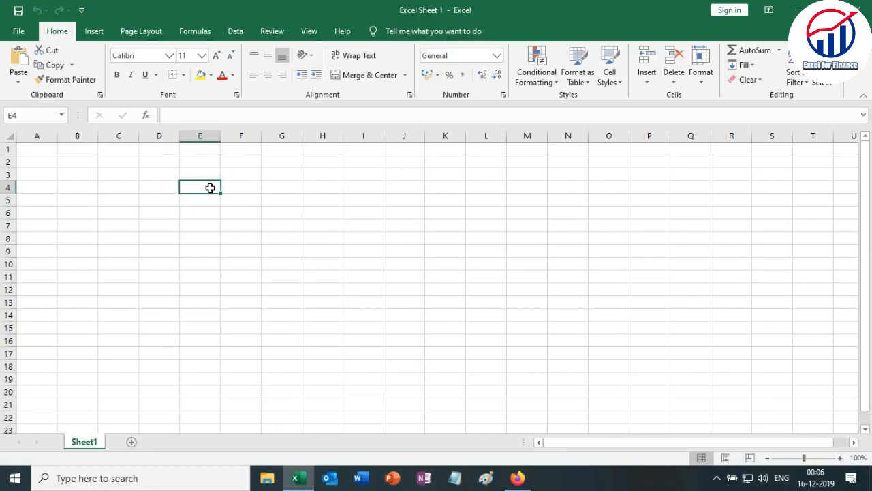
click(185, 229)
click(246, 264)
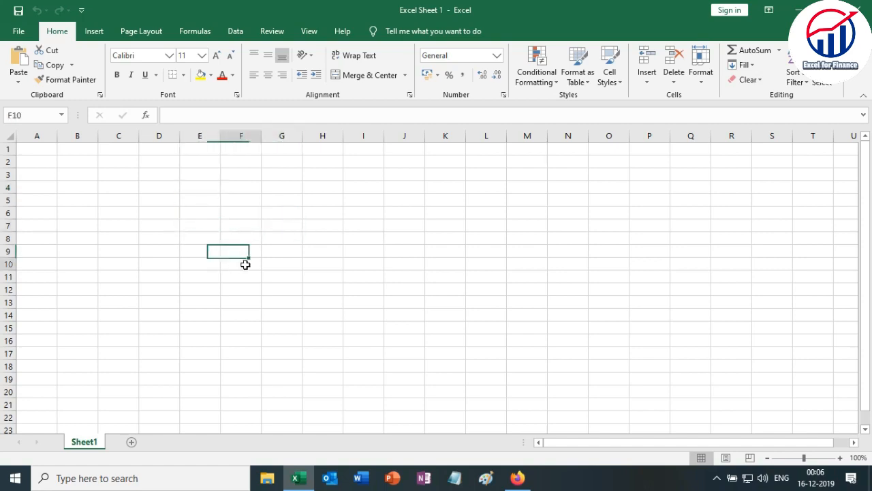
click(372, 228)
click(271, 227)
click(313, 226)
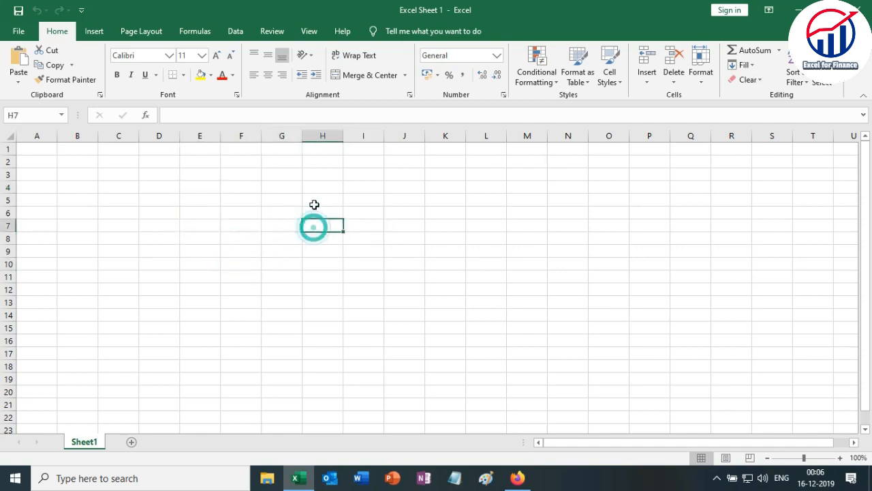
click(315, 211)
click(361, 220)
click(313, 237)
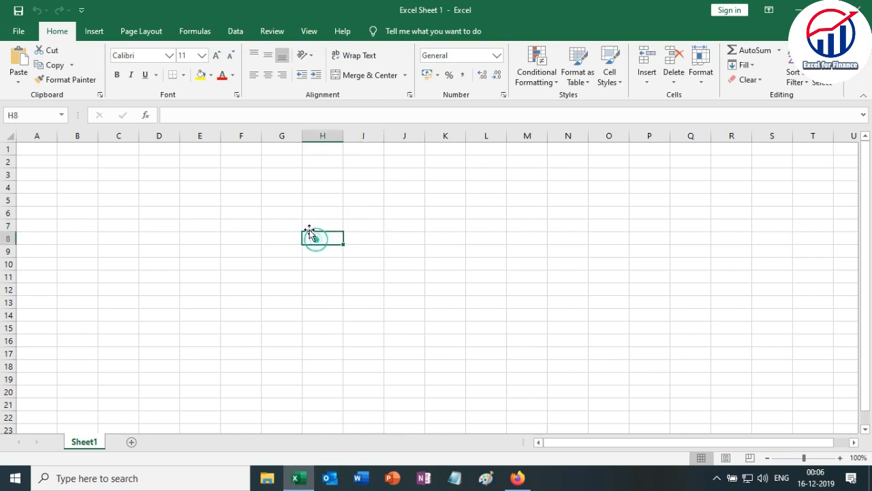
click(308, 226)
click(283, 229)
click(282, 238)
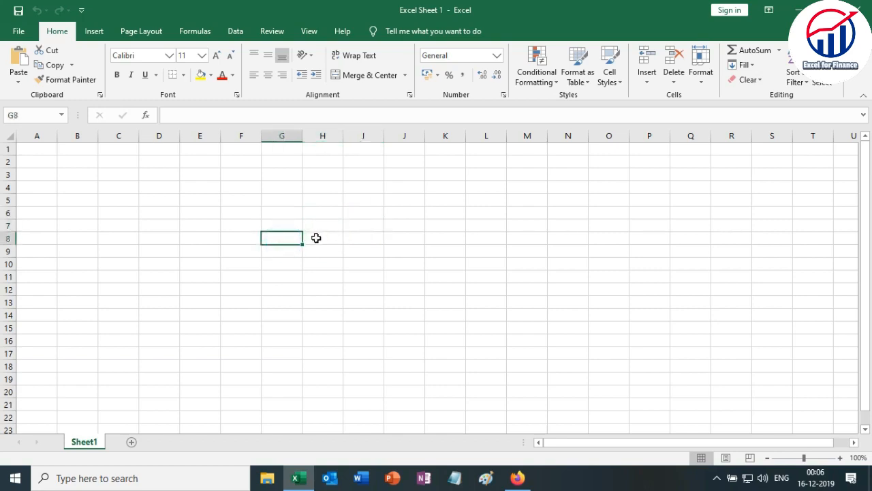
click(313, 225)
click(287, 225)
click(288, 240)
click(322, 240)
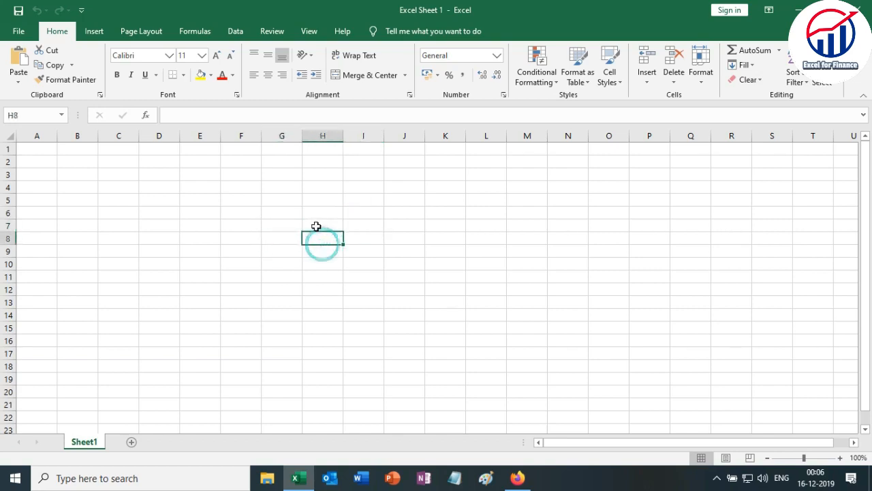
click(316, 226)
click(285, 226)
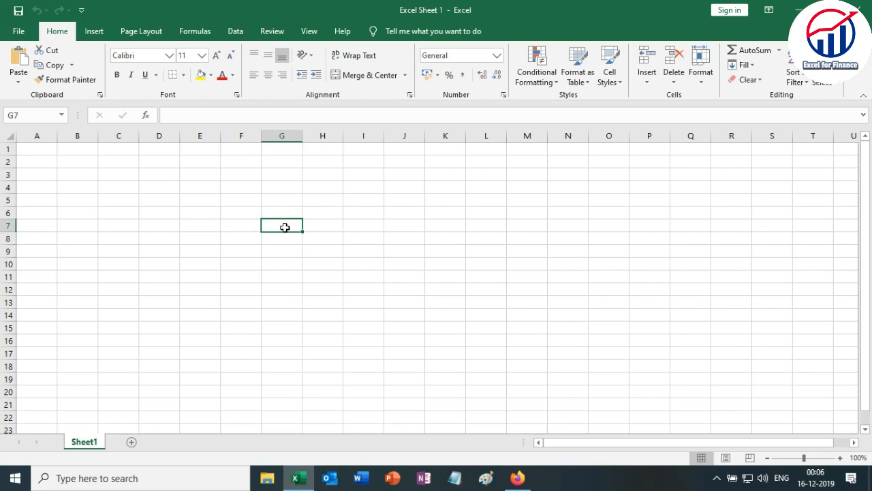
Select the entire worksheet and set its font to Cooper Black.
key(ctrl+a)
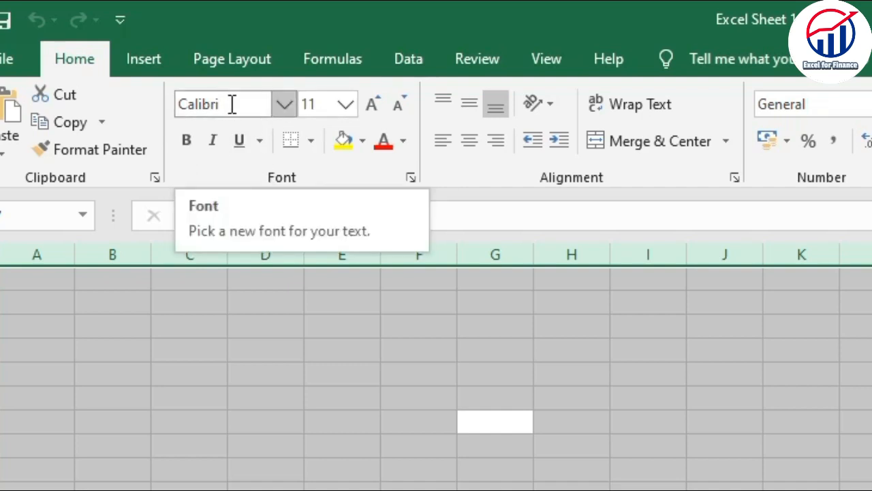
click(231, 104)
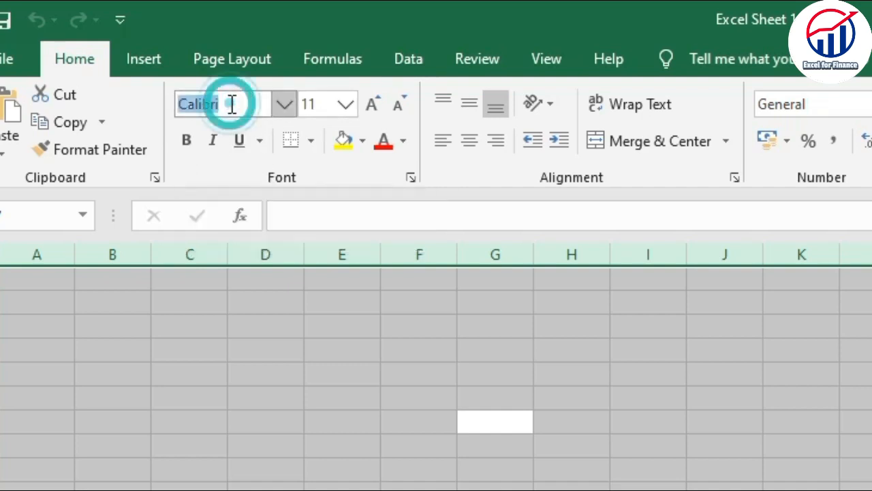
click(281, 108)
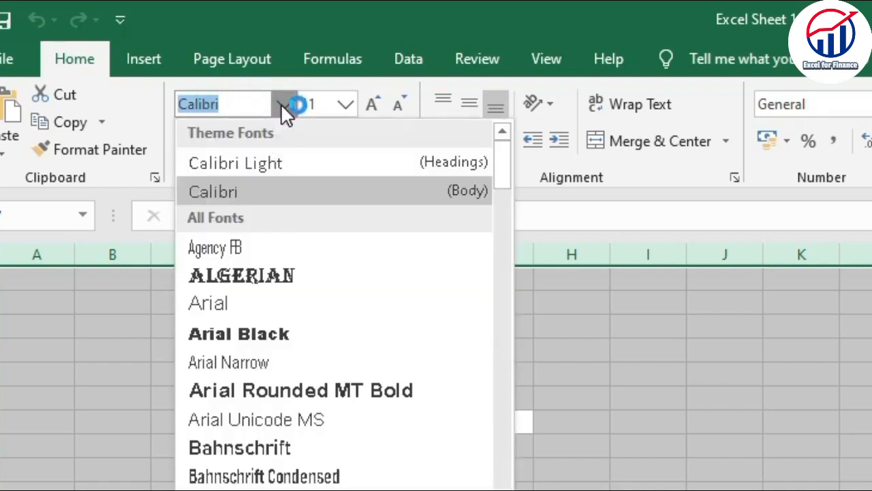
scroll(293, 361, down, 12)
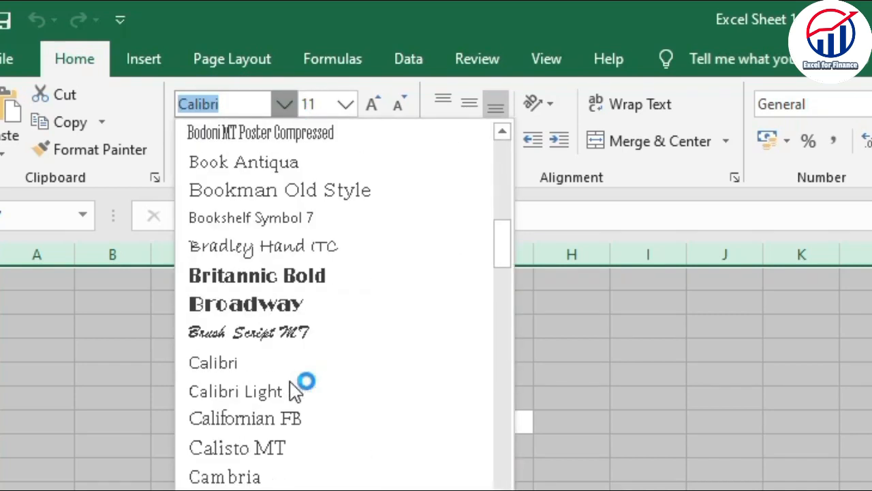
scroll(294, 386, down, 3)
scroll(293, 392, down, 4)
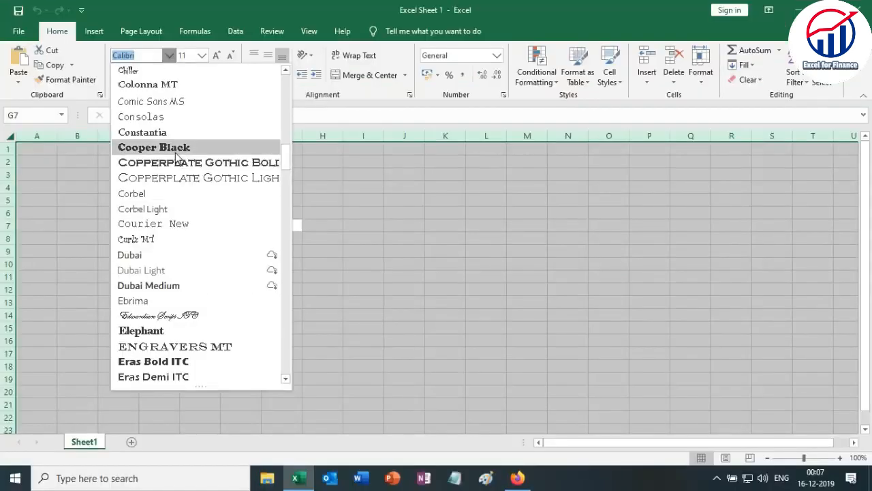
click(175, 152)
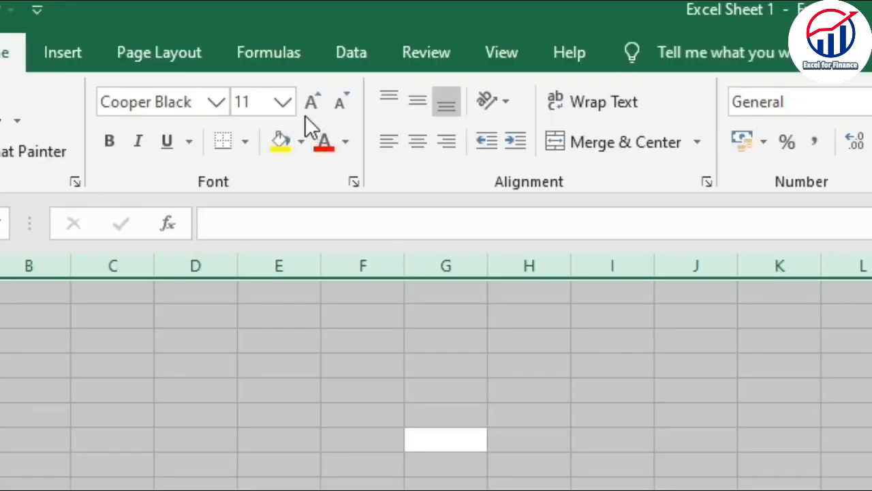
Set the whole sheet's font size to 36 and increase it in steps to 72.
click(287, 105)
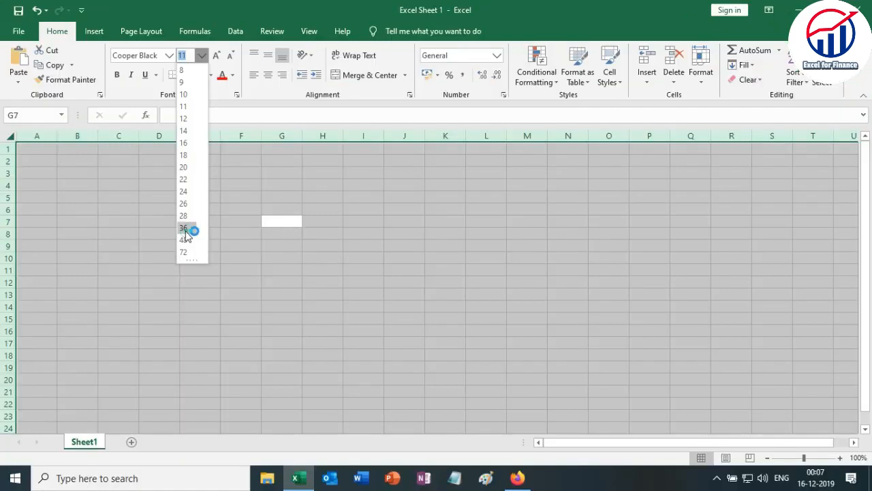
click(245, 453)
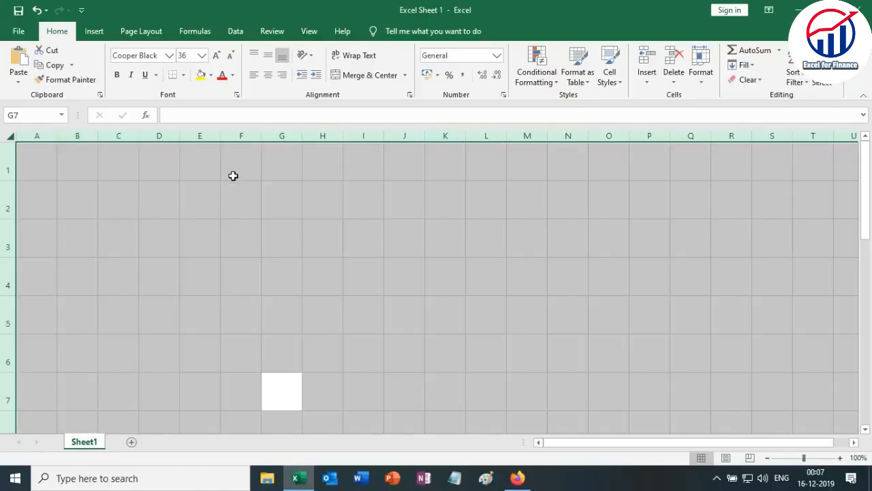
click(217, 57)
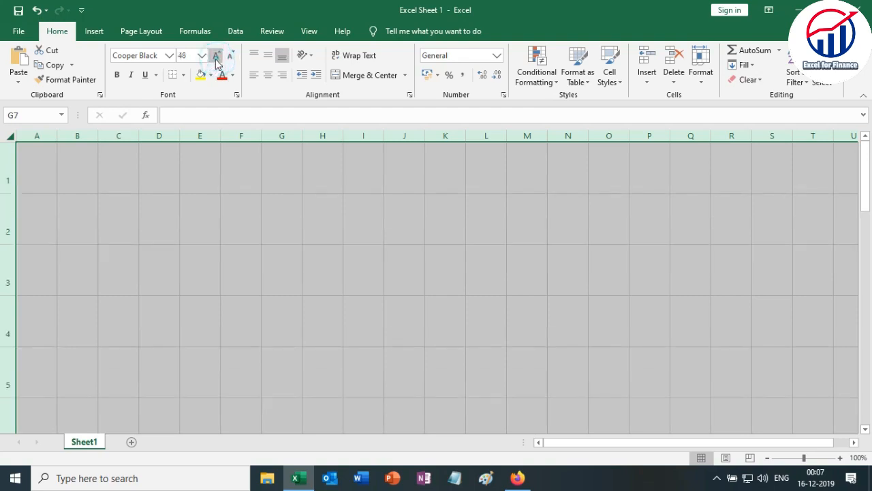
click(217, 57)
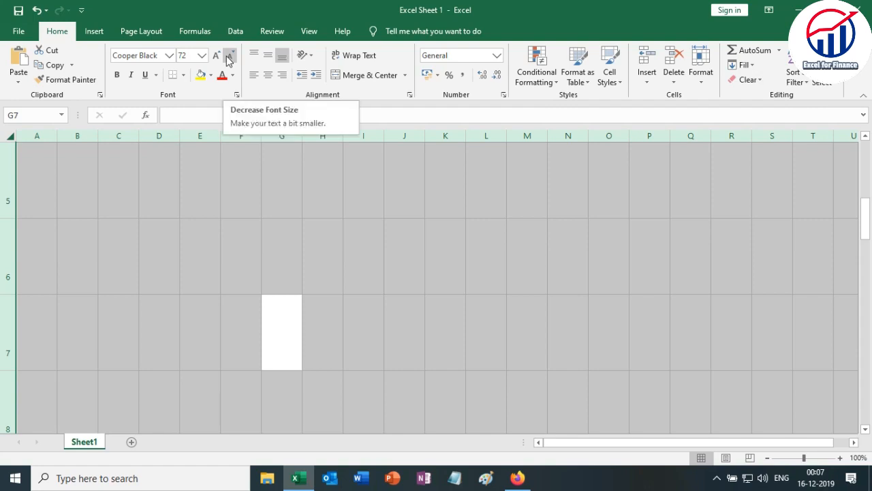
Decrease the whole sheet's font size step by step to 20.
click(229, 58)
click(229, 58)
click(229, 59)
click(229, 59)
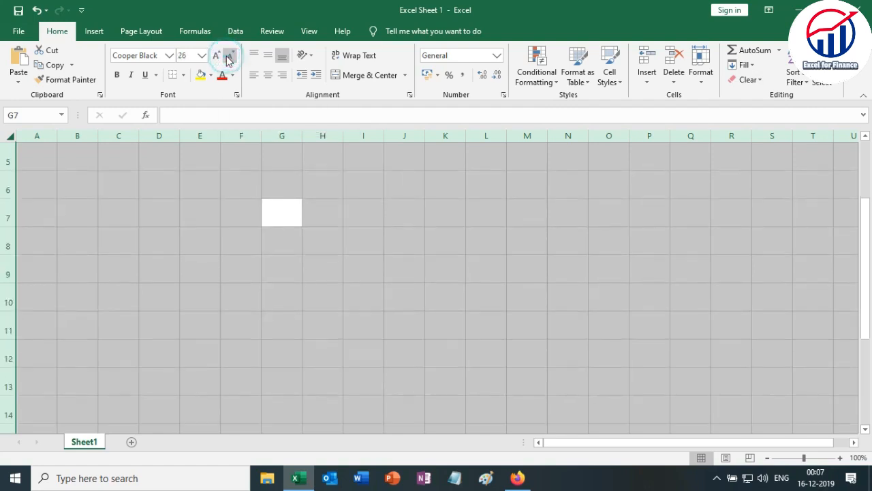
click(229, 58)
click(229, 59)
click(229, 58)
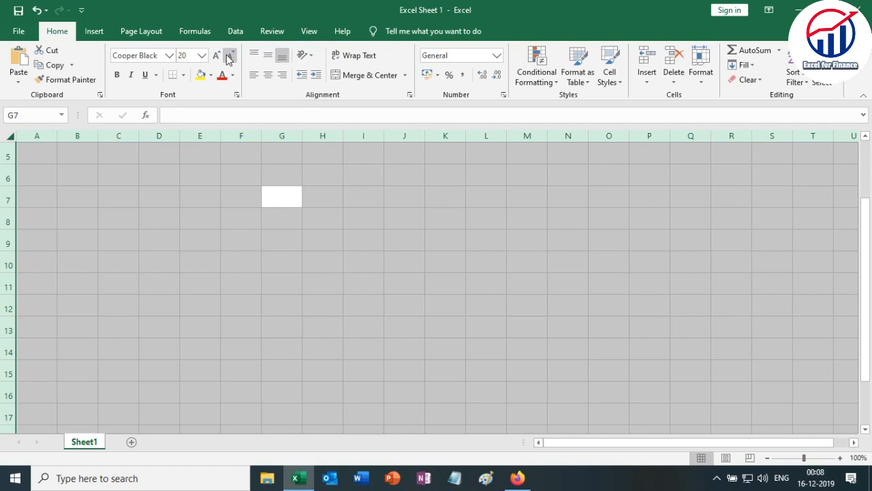
Clear the selection, select all cells of the worksheet again, and return to the single cell G7.
click(115, 176)
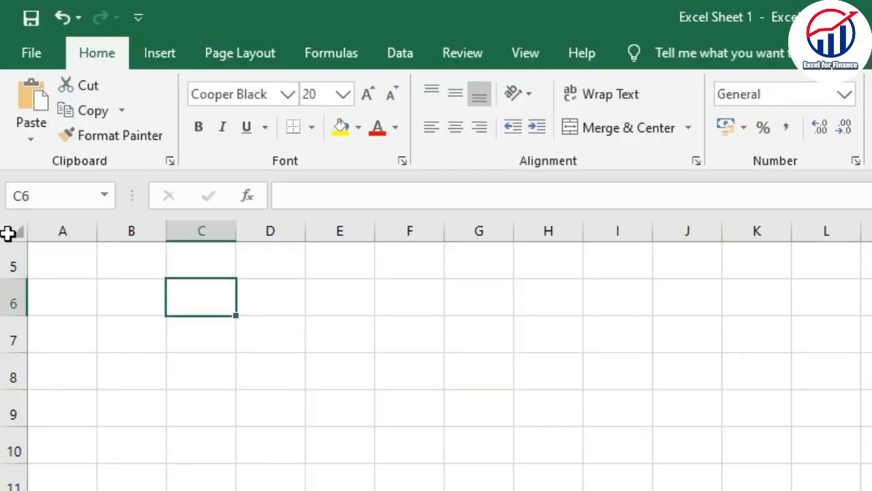
scroll(18, 254, up, 2)
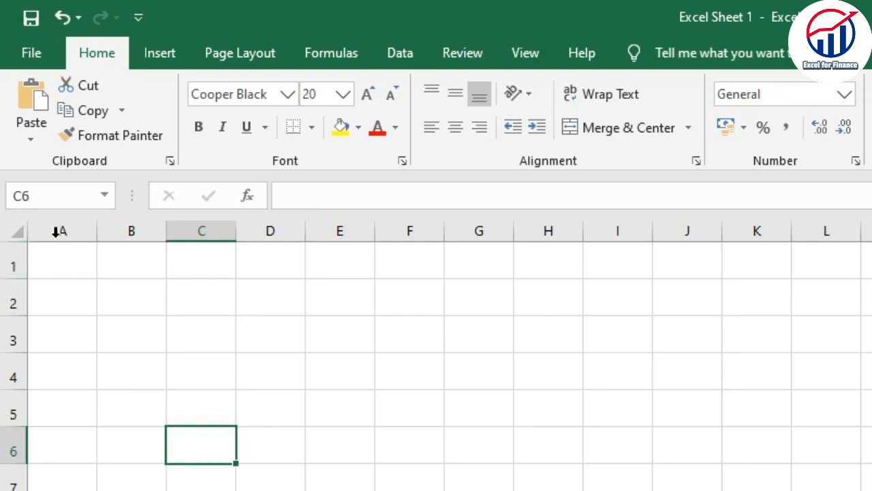
click(15, 232)
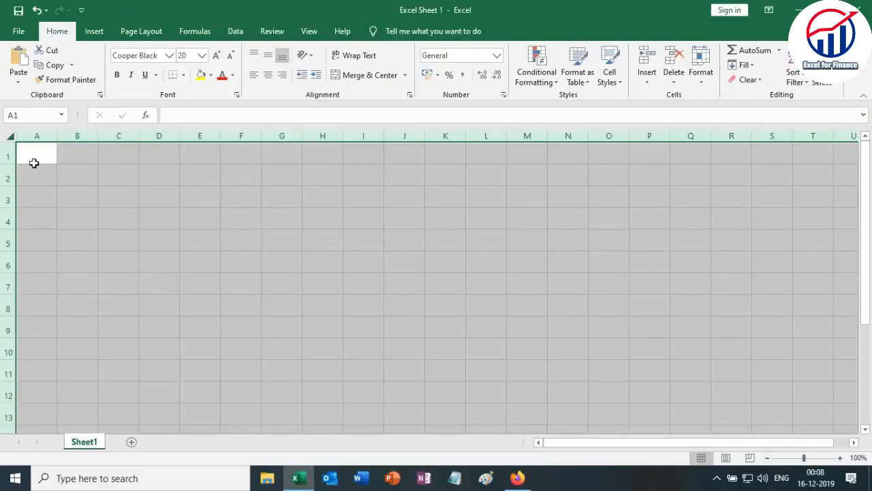
click(524, 356)
click(270, 284)
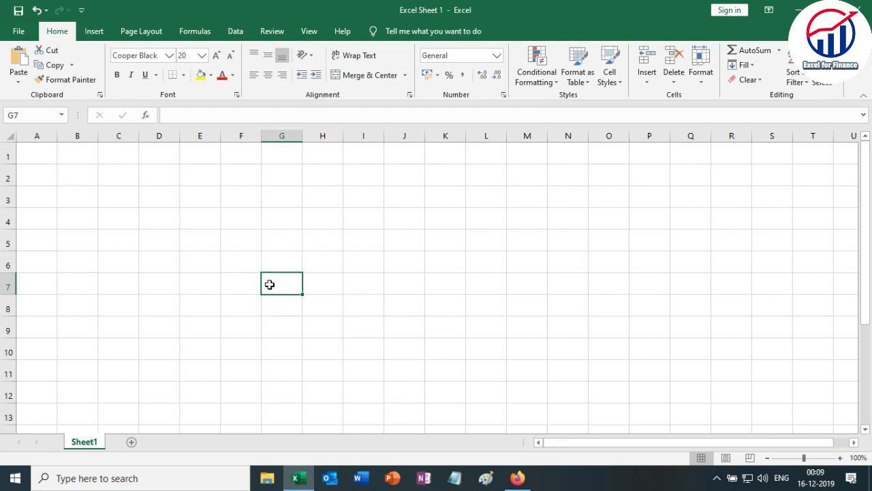
Create a new blank workbook and return to the Excel Sheet 1 workbook.
key(ctrl+n)
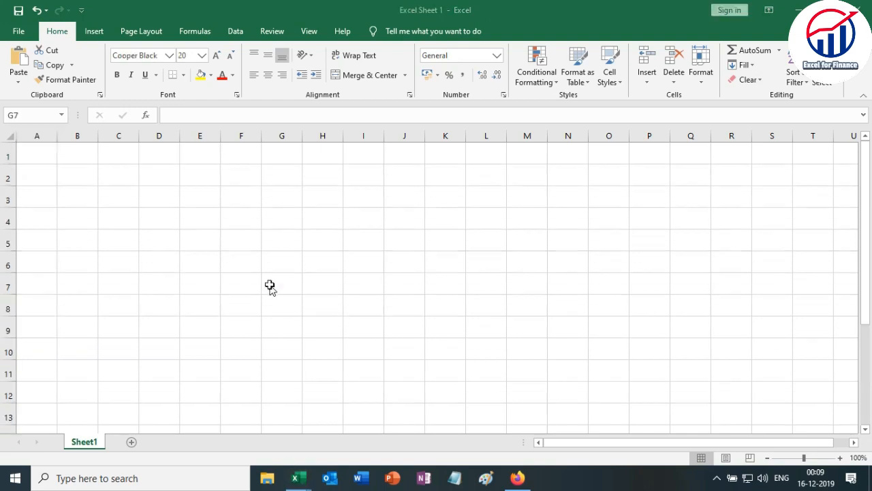
click(270, 285)
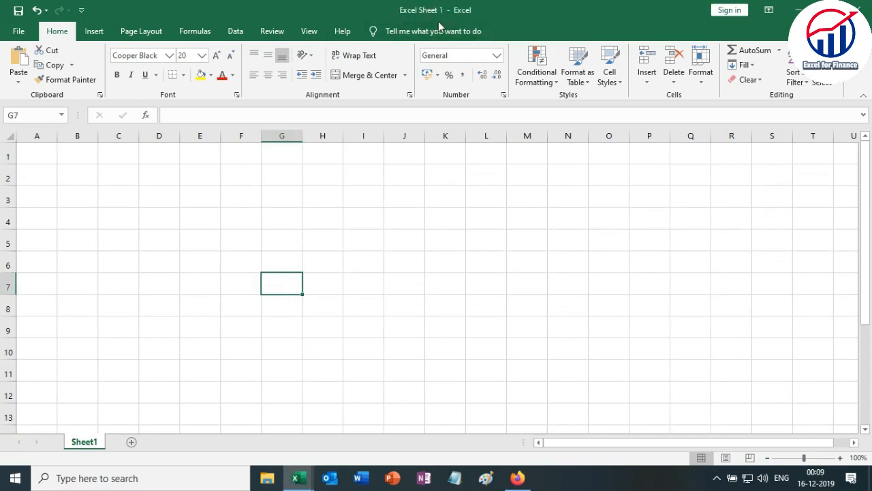
key(ctrl+n)
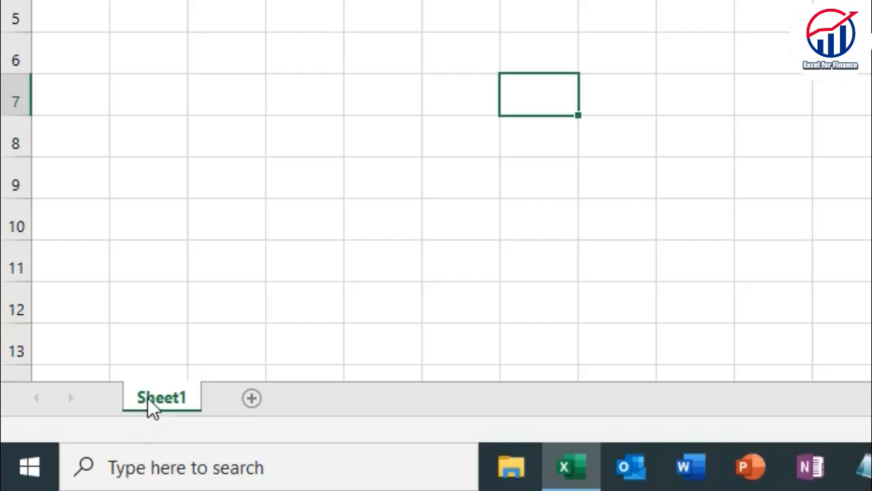
Add seven new worksheets after Sheet1 in the workbook.
click(253, 398)
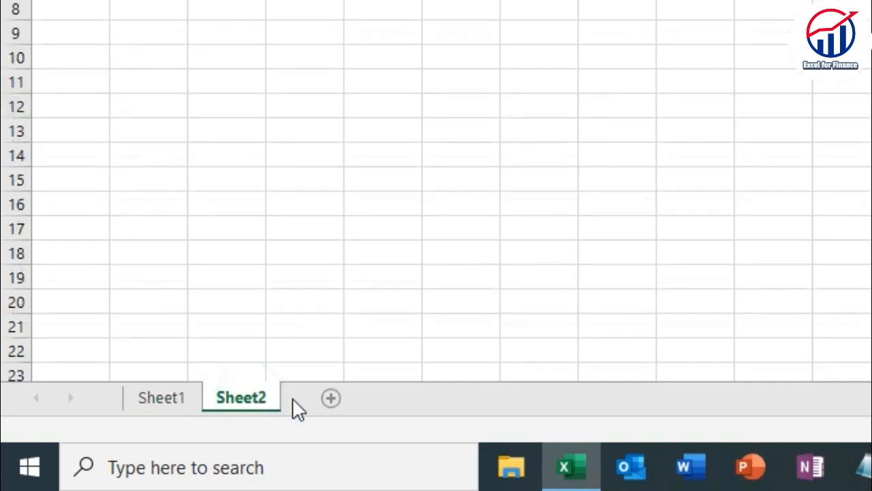
click(327, 397)
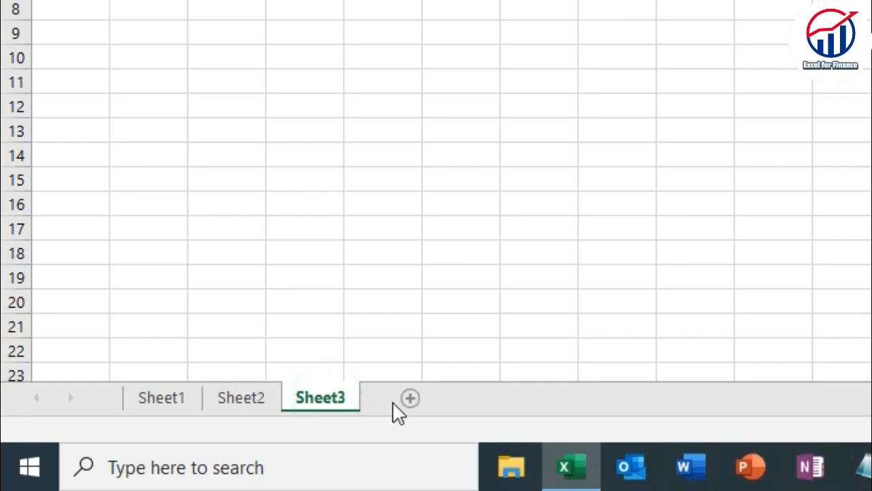
click(411, 398)
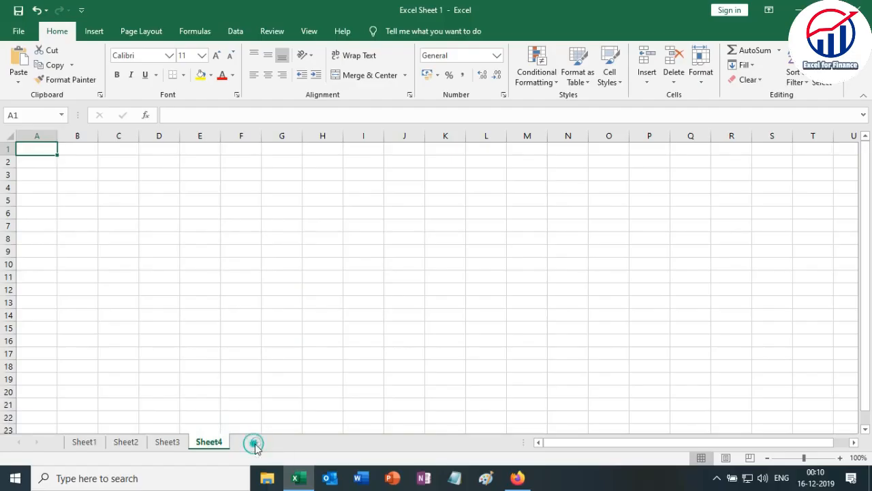
click(483, 400)
click(297, 444)
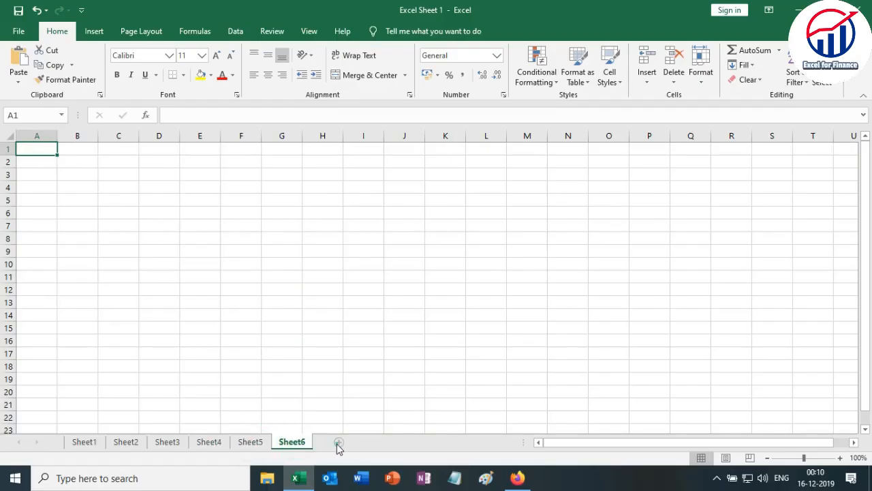
click(337, 444)
click(380, 444)
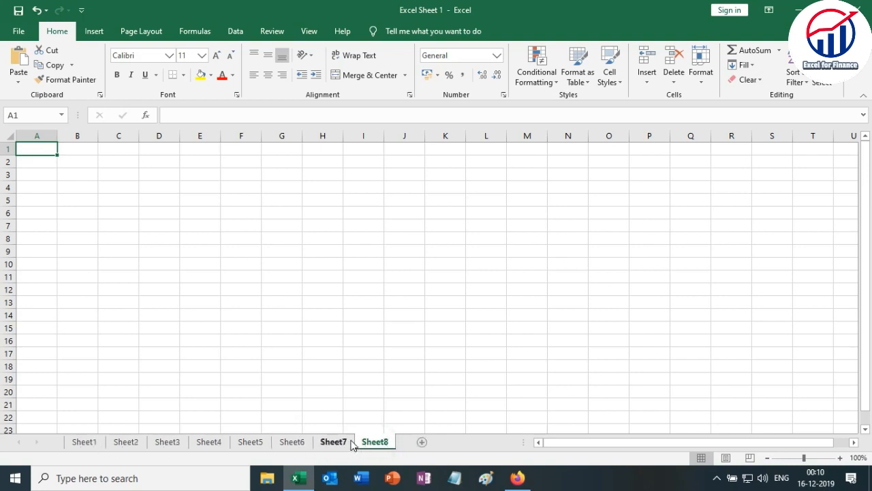
Delete the last worksheet, Sheet8, from the workbook.
right_click(375, 443)
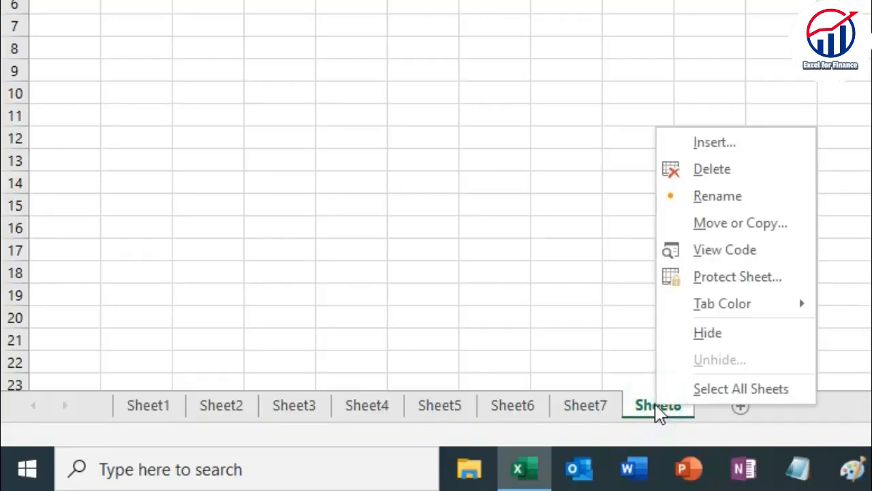
click(656, 409)
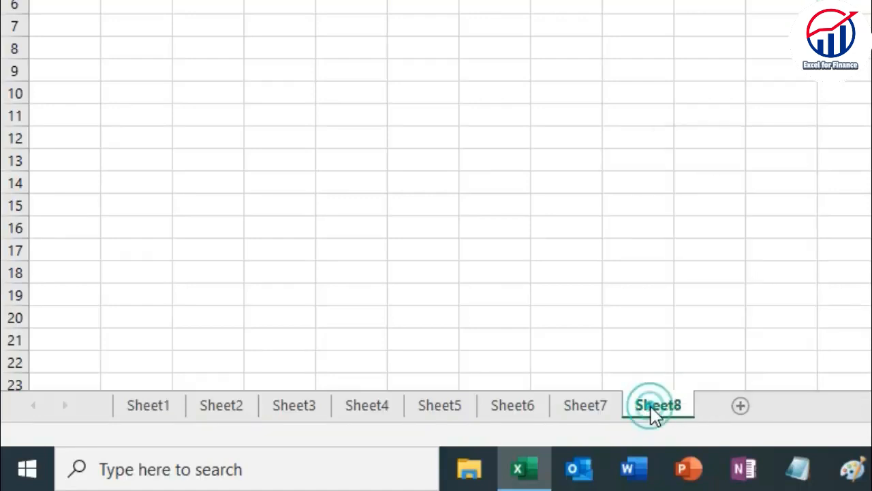
right_click(654, 407)
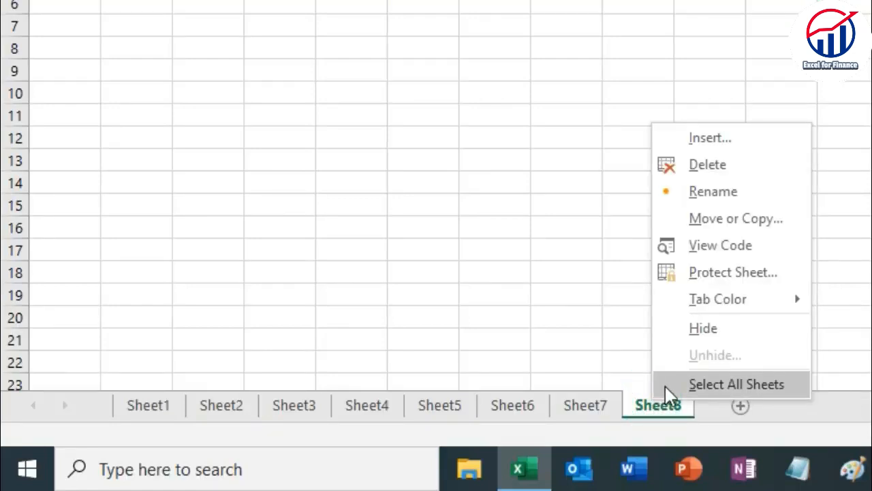
click(709, 166)
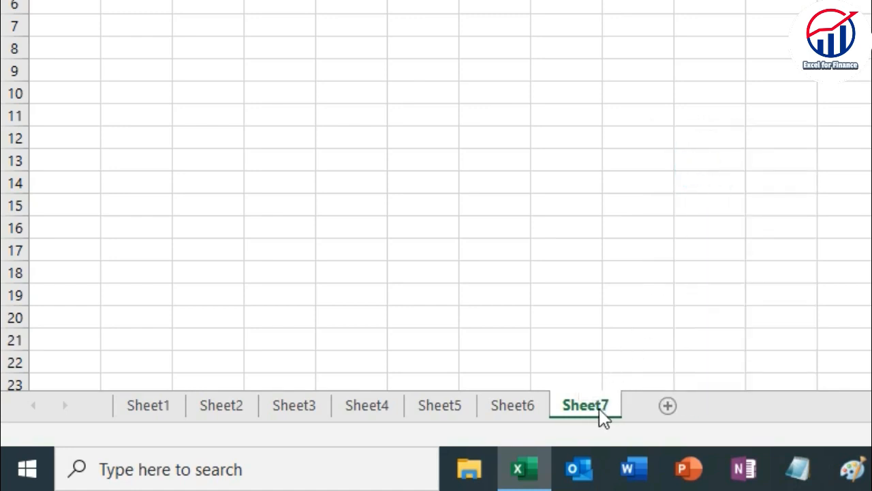
Rename the worksheet Sheet1 as "Excel Sheet 1".
click(145, 406)
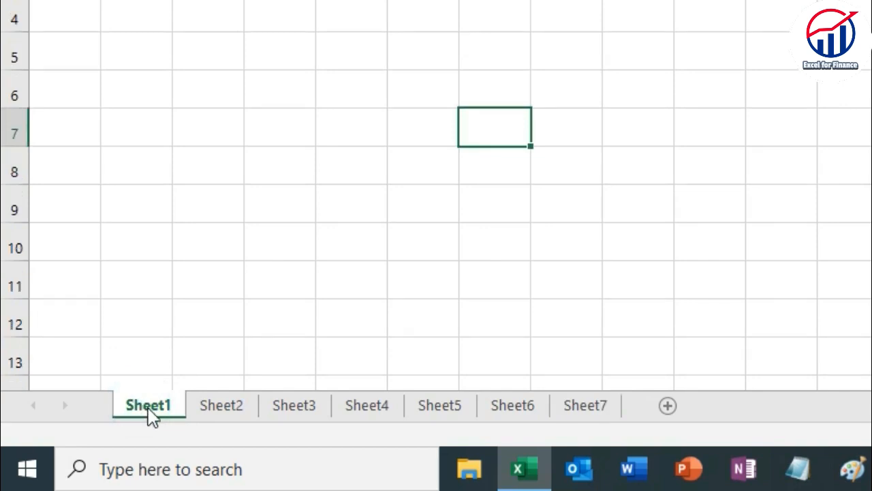
right_click(153, 411)
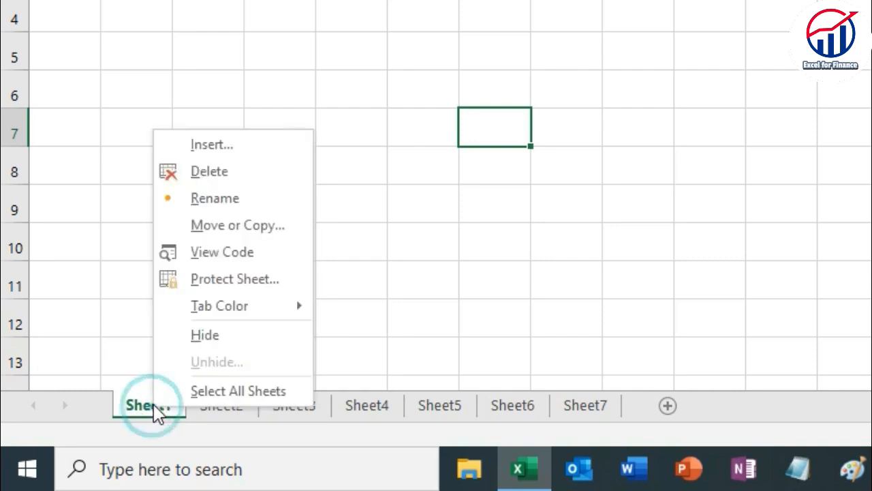
click(202, 199)
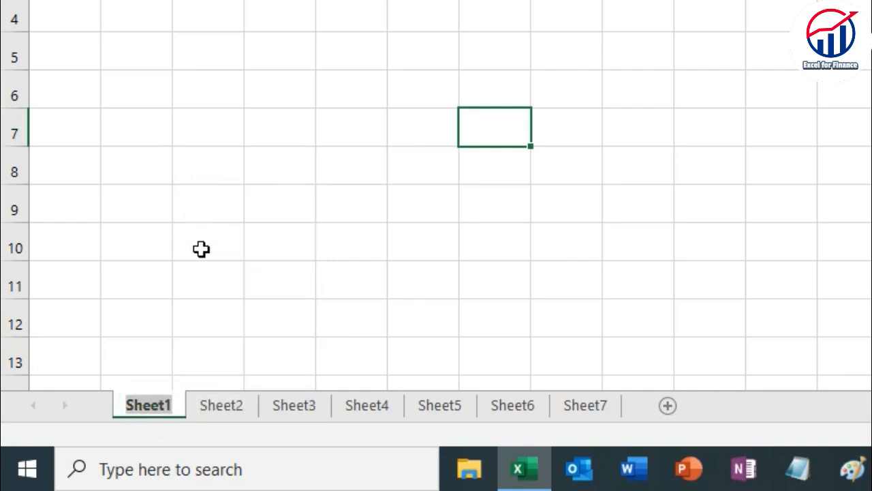
key(BackSpace)
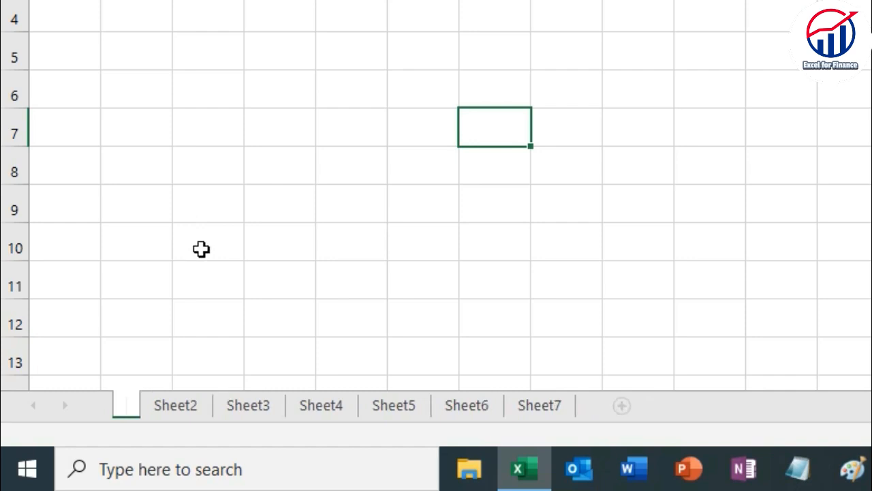
text(Exce)
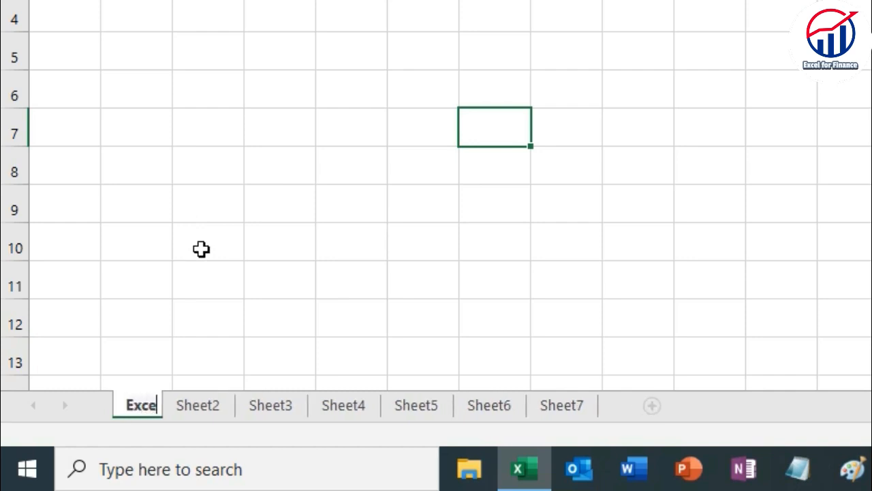
text(l Sheet 1)
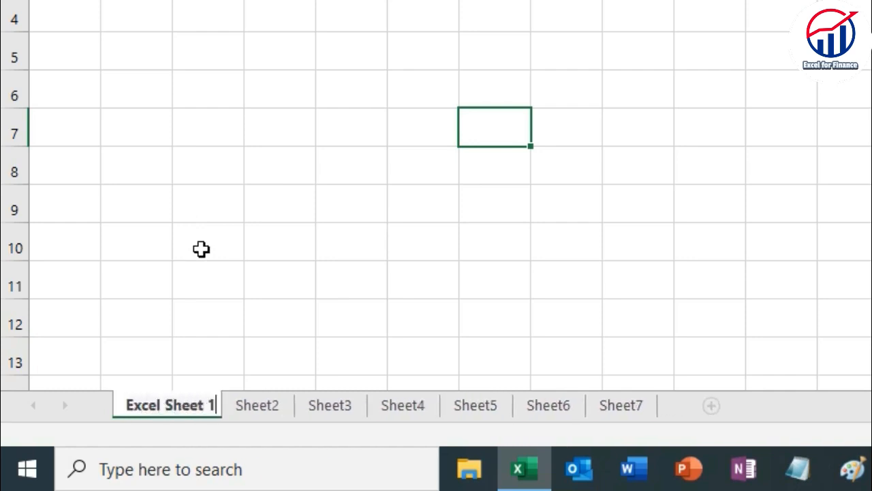
key(Return)
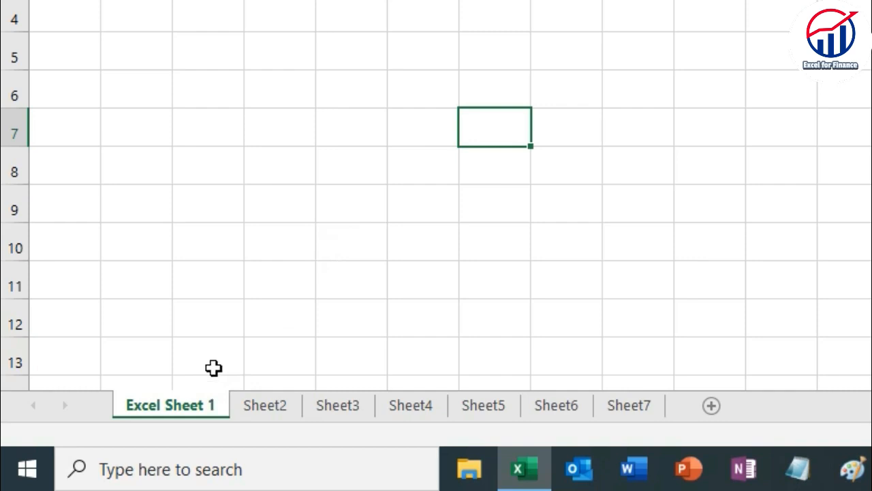
Rename the worksheet Sheet2 as "Excel Sheet 2".
click(270, 406)
double_click(270, 406)
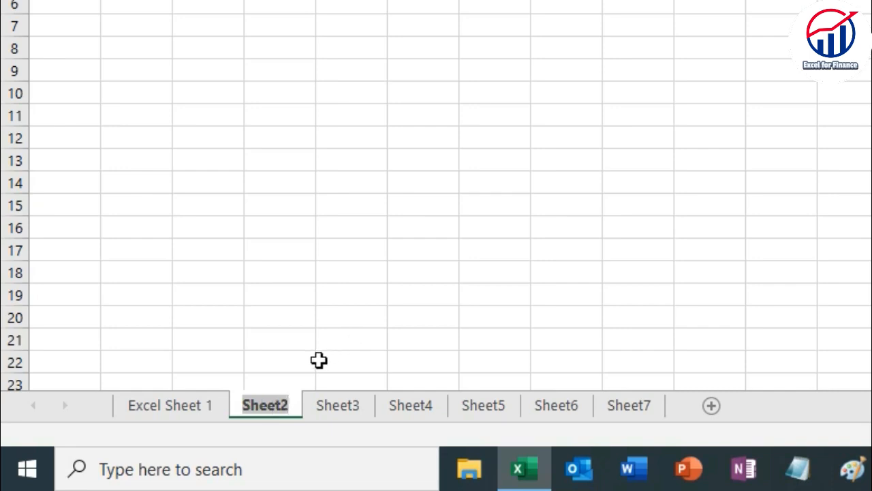
text(Excel Sheet)
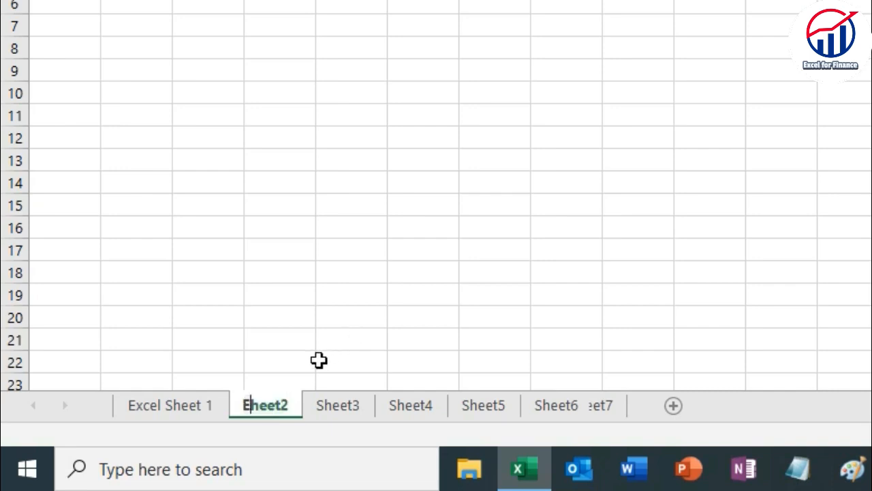
text( 2)
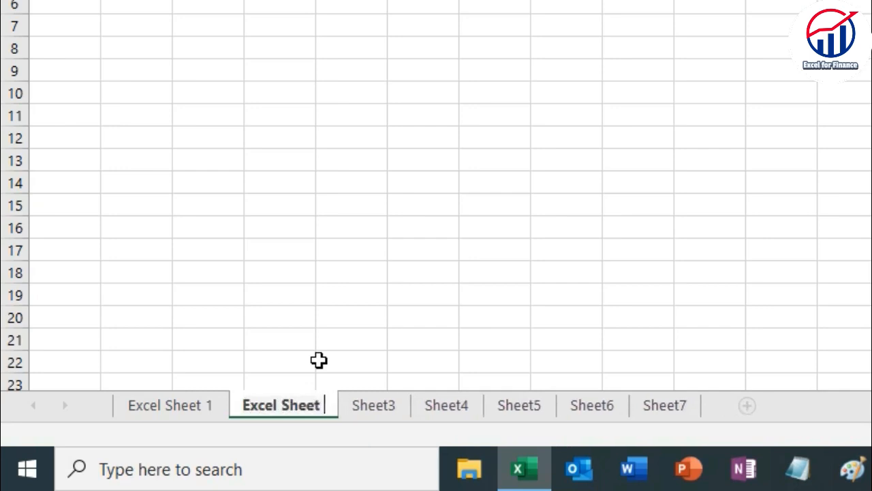
click(297, 241)
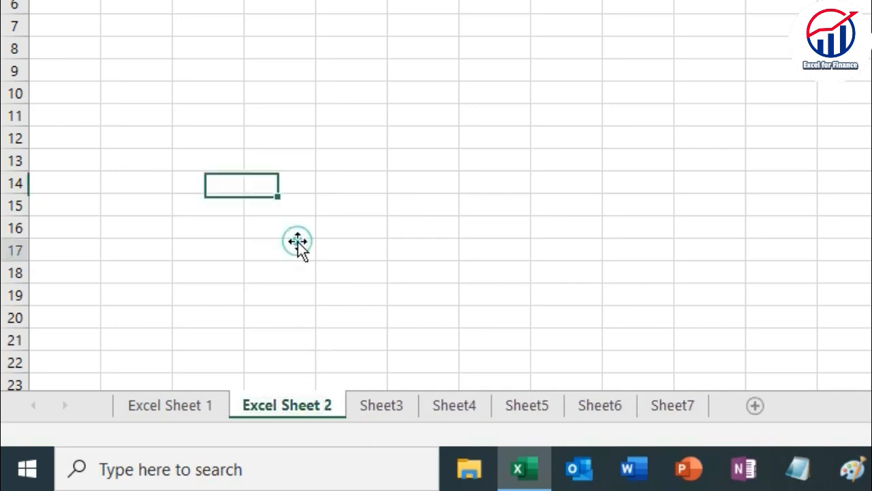
click(295, 292)
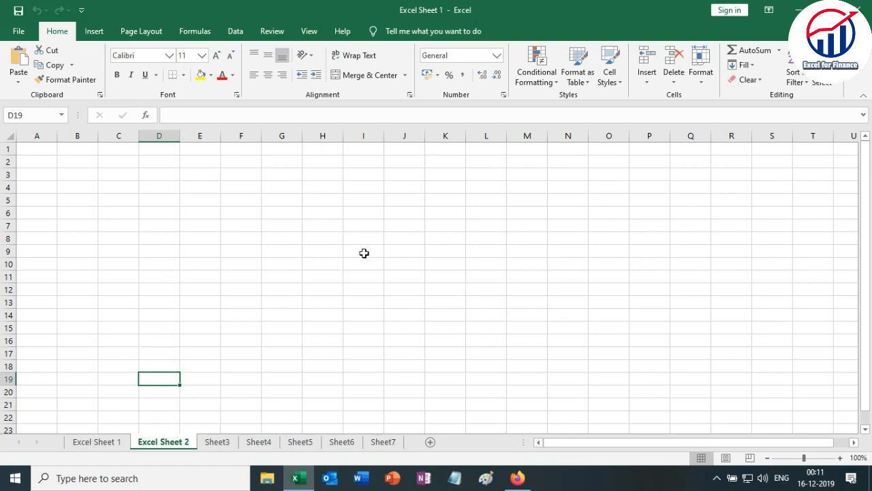
Save the Excel Sheet 1 workbook with its renamed worksheets.
key(ctrl+s)
click(22, 33)
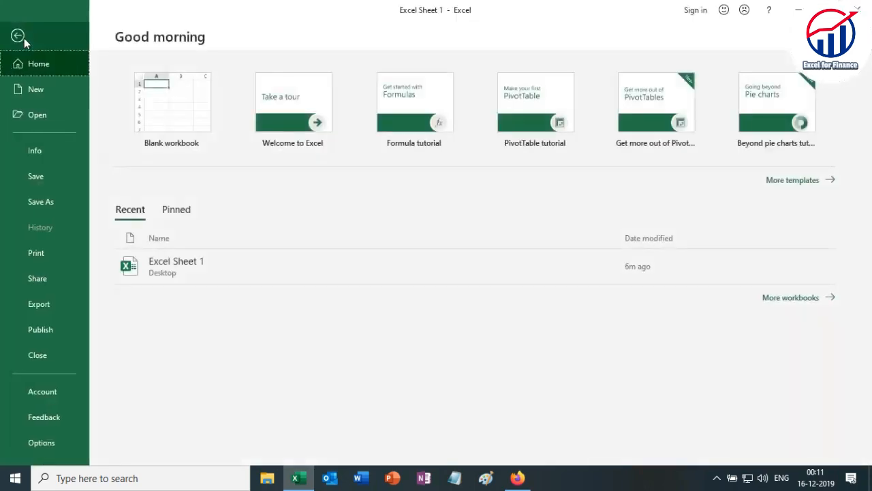
click(36, 180)
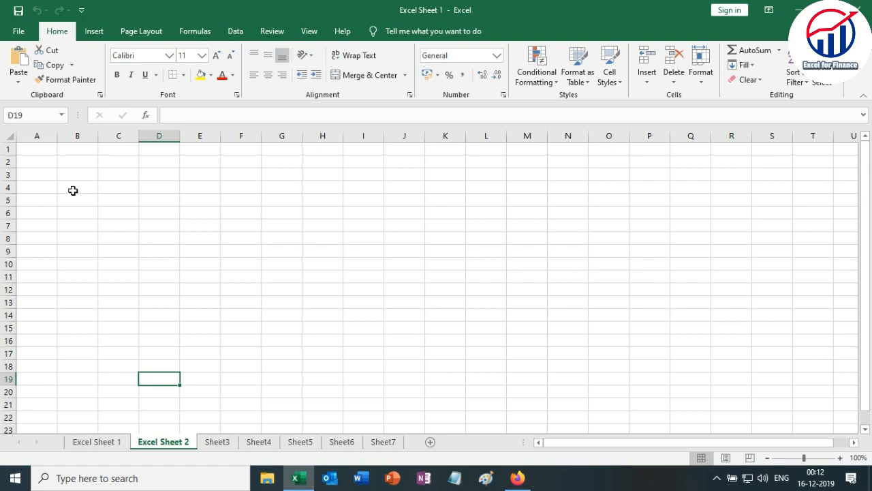
Select the entire column A in the Excel Sheet 2 worksheet and finish on cell B1.
click(143, 210)
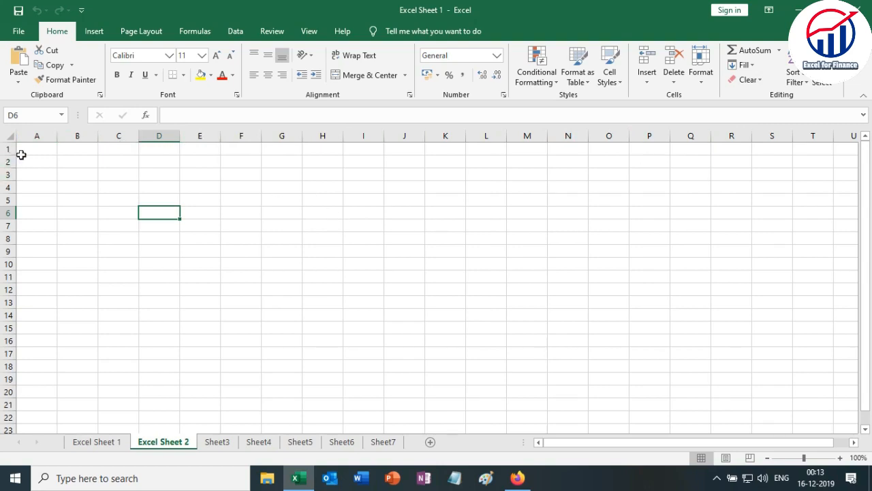
scroll(46, 219, down, 12)
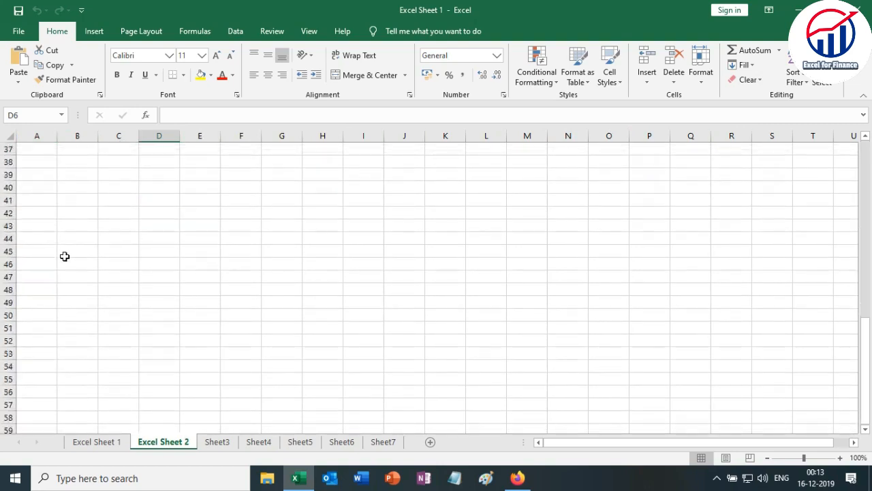
scroll(54, 268, up, 12)
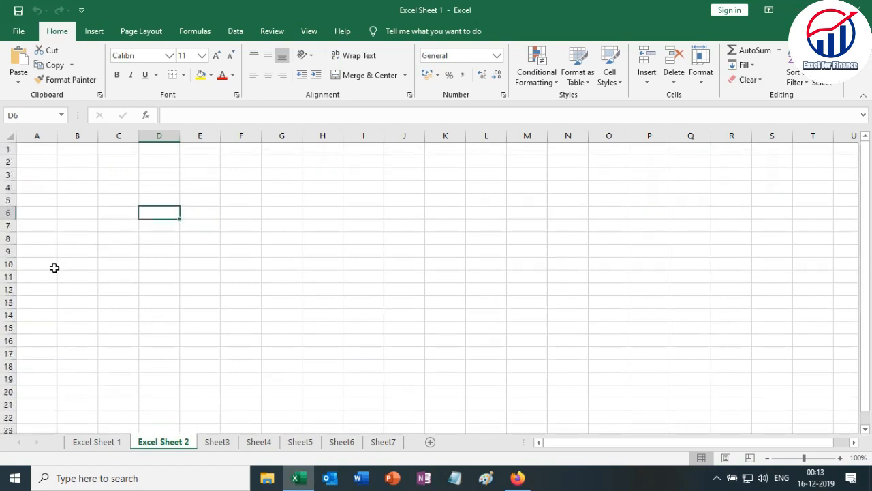
click(39, 135)
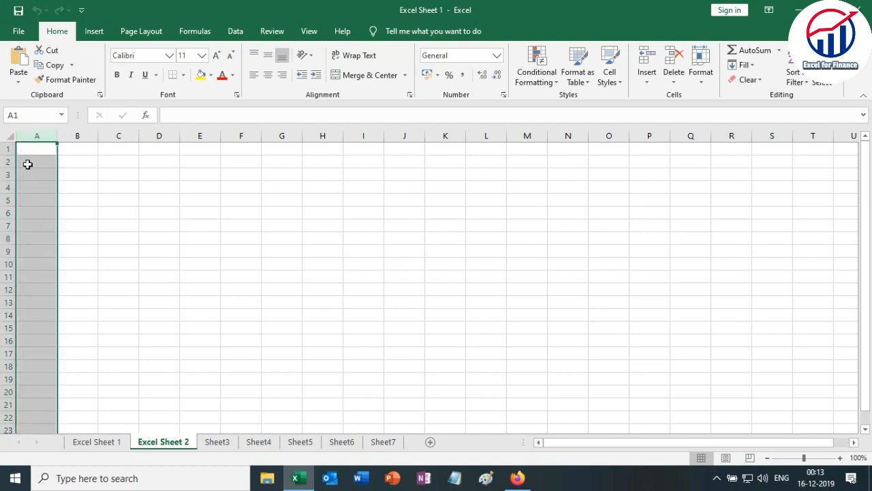
click(31, 164)
click(37, 148)
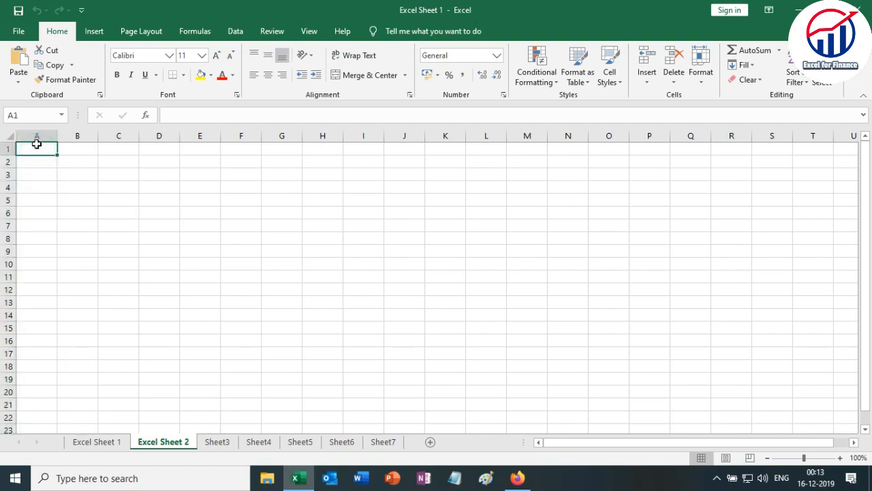
click(37, 136)
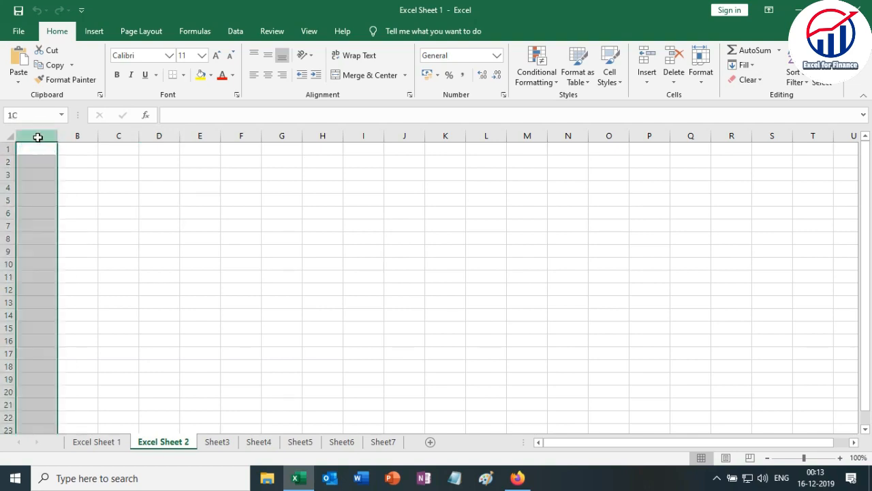
click(76, 163)
click(41, 150)
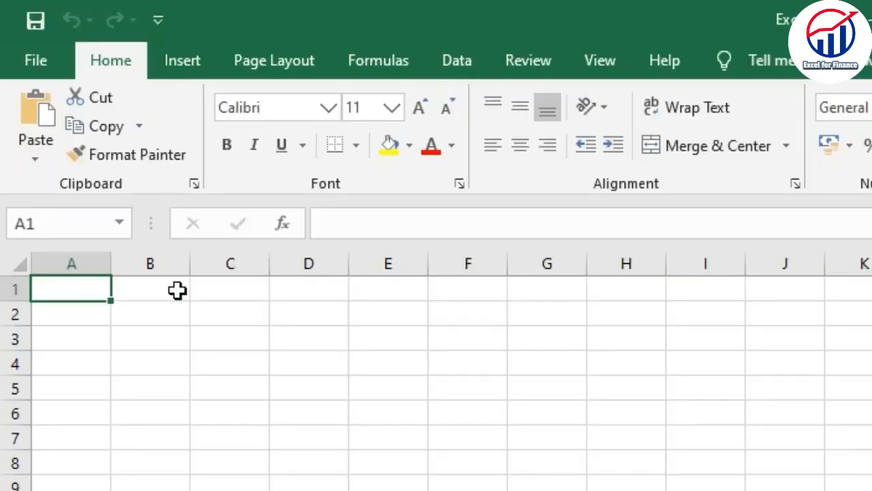
click(91, 149)
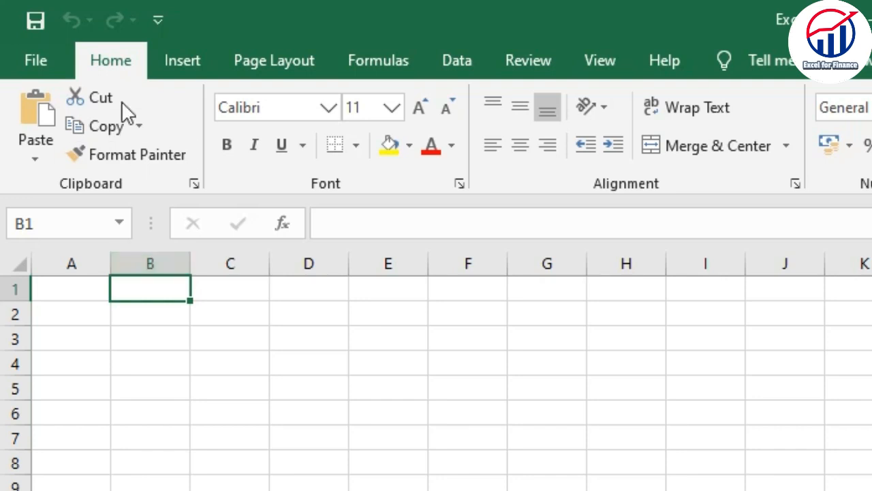
Select the entire column B, and select column C from cell C1 down to the last row.
click(166, 265)
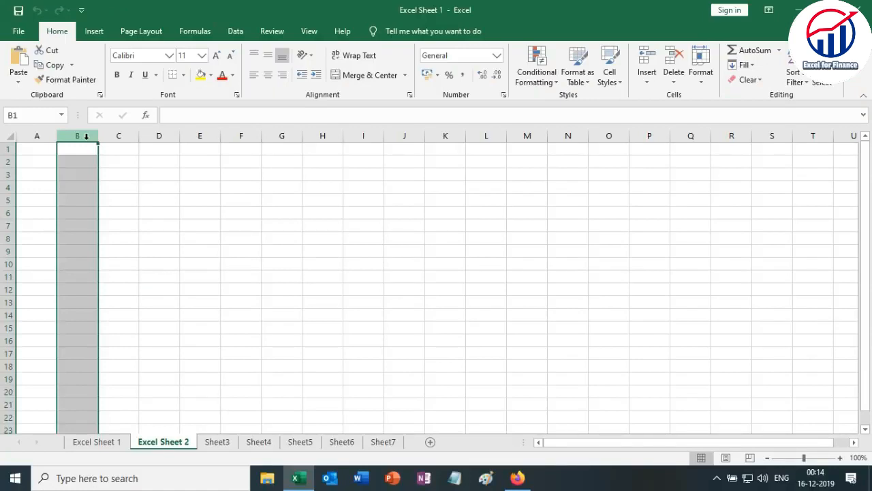
click(119, 154)
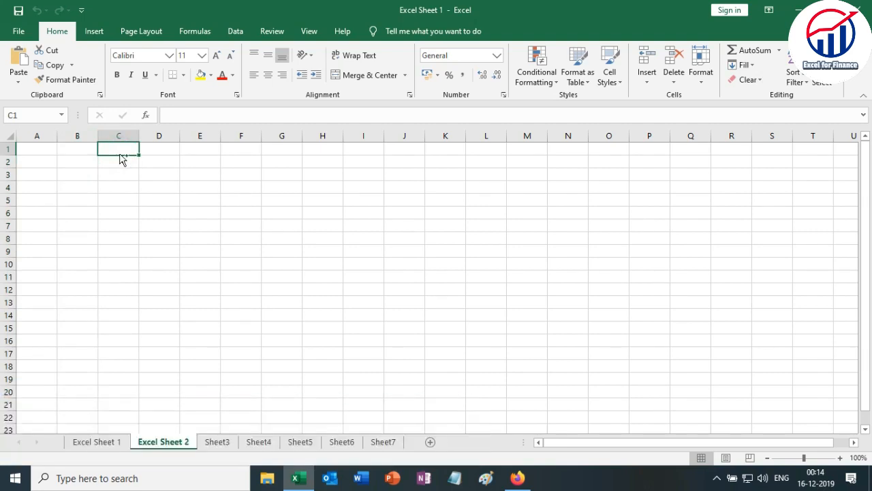
key(ctrl+shift+Down)
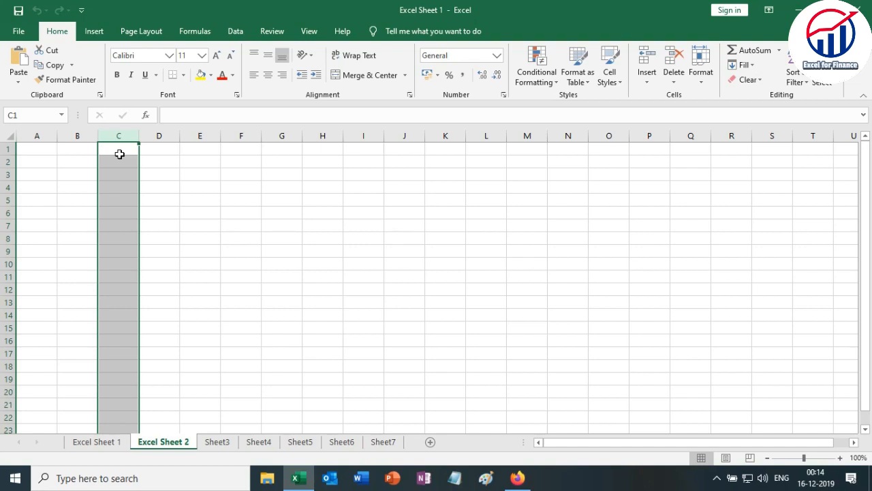
Extend the selection in row 1 from cell D1 to the last column and back to column A, and finish on C3.
key(Right)
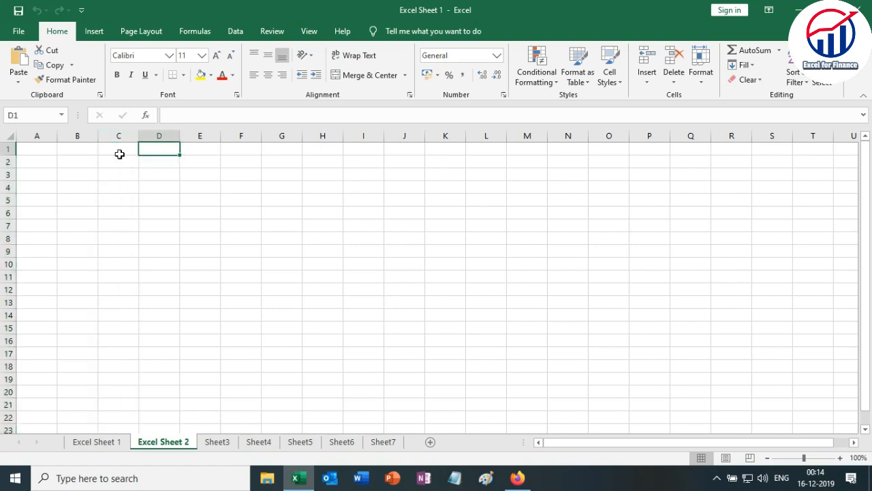
key(ctrl+shift+Right)
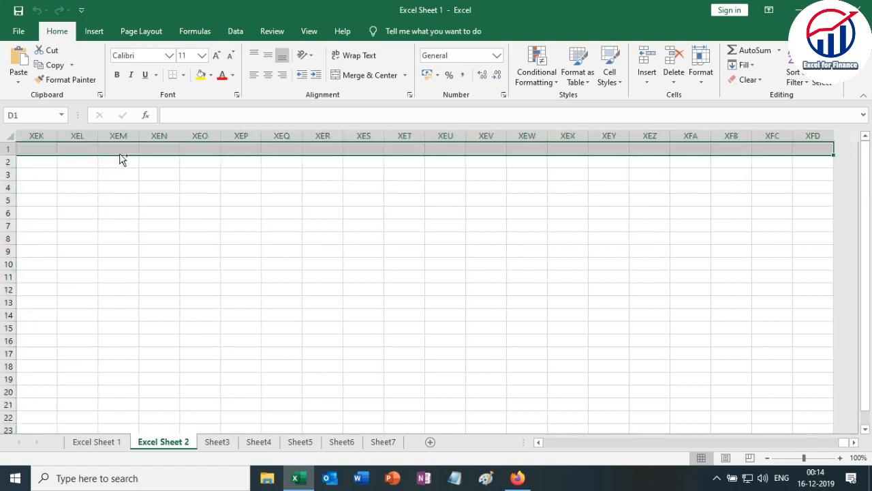
key(ctrl+shift+Left)
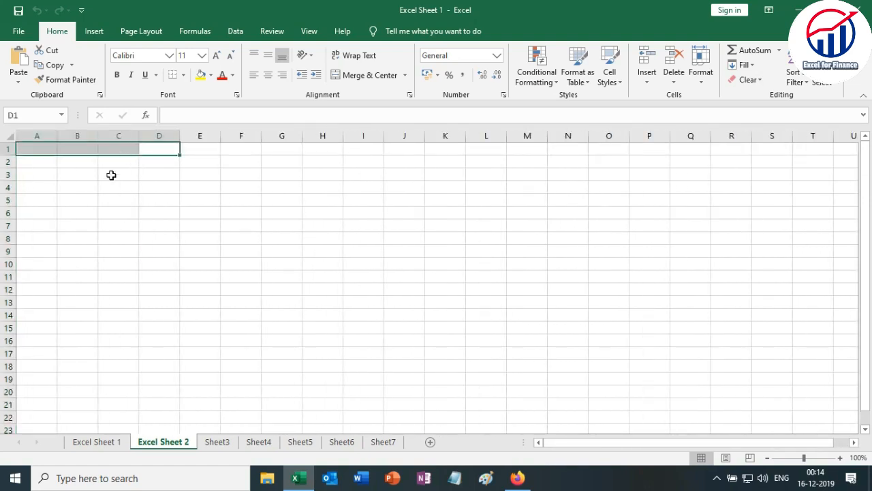
click(110, 175)
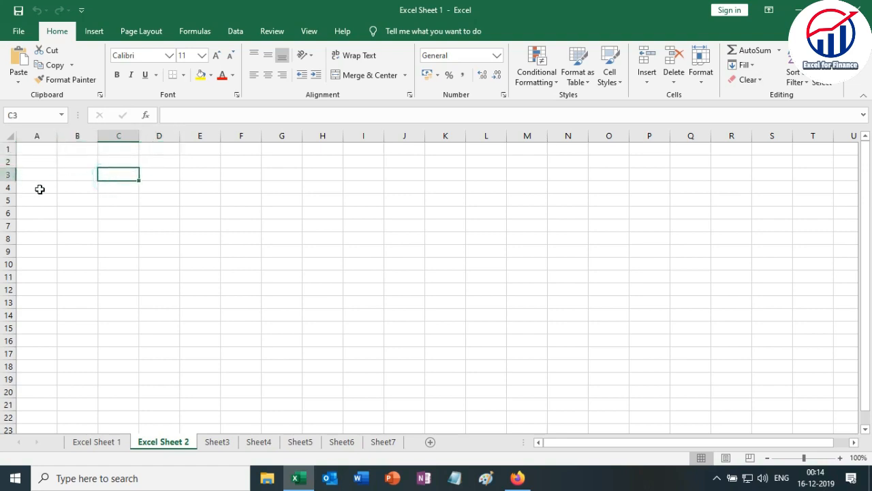
Select entire rows one at a time from row 1 down to row 8, and finish on cell A7.
click(33, 149)
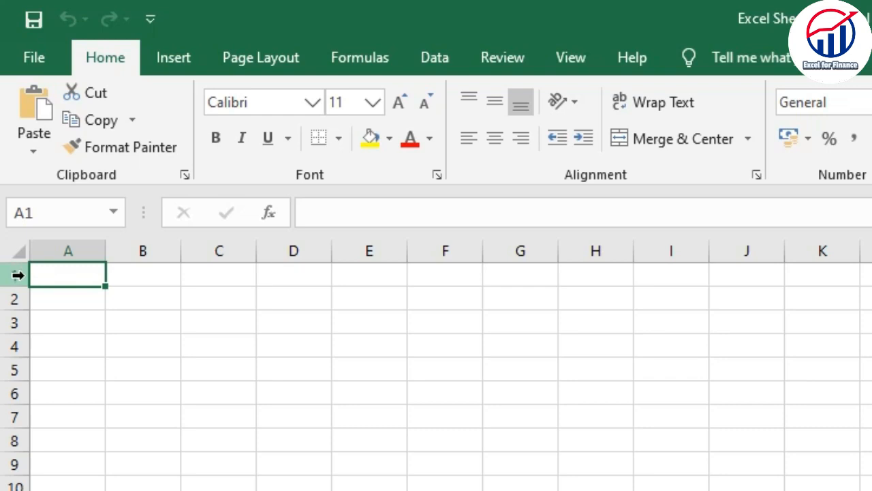
click(18, 273)
click(15, 298)
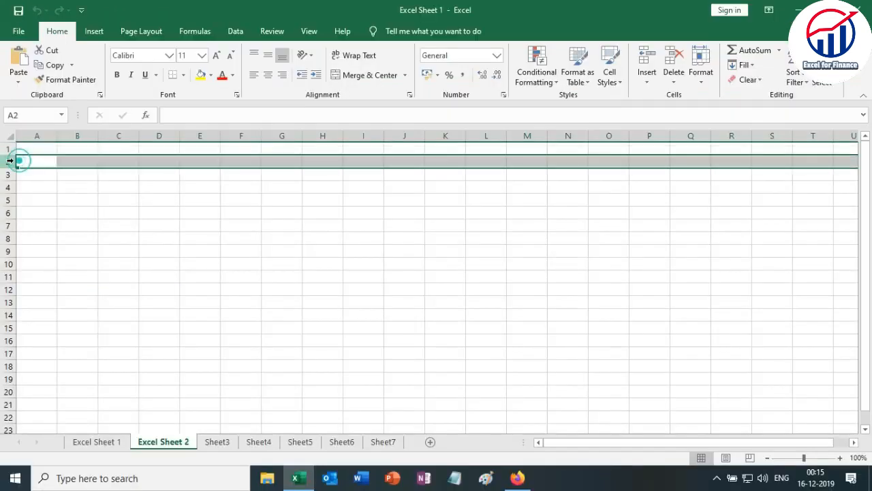
click(15, 174)
click(15, 187)
click(15, 200)
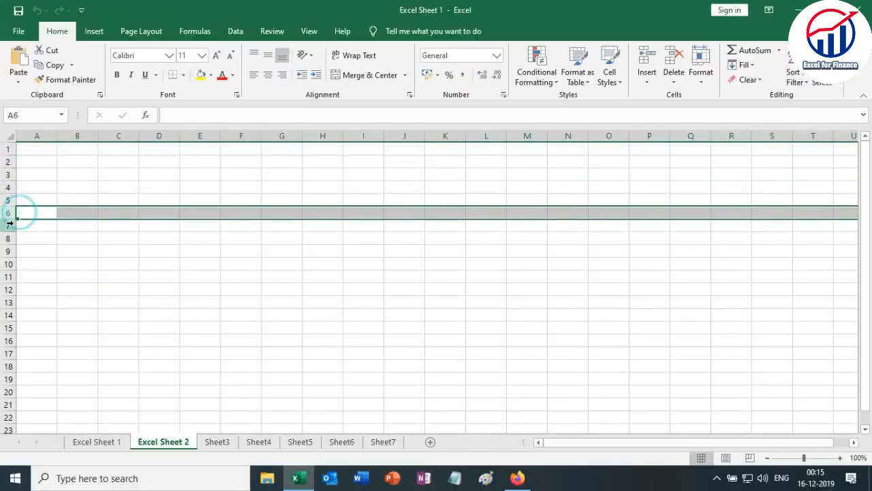
click(15, 213)
click(15, 226)
click(15, 238)
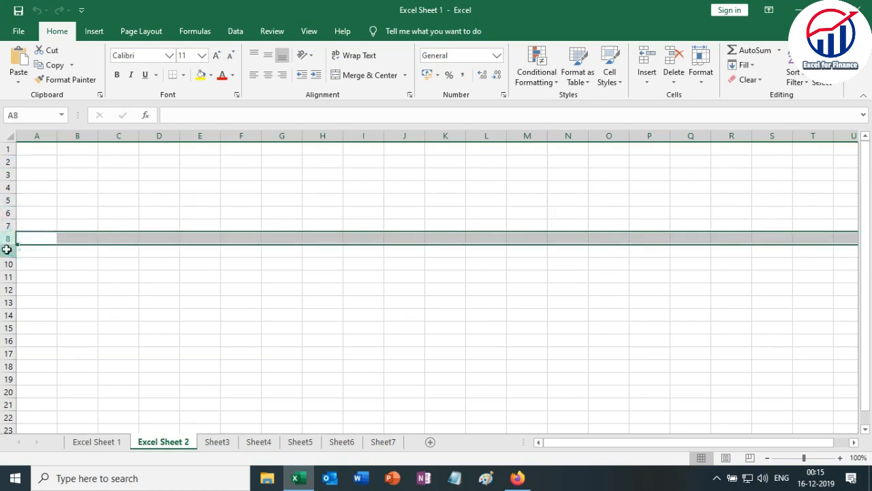
click(15, 251)
click(22, 221)
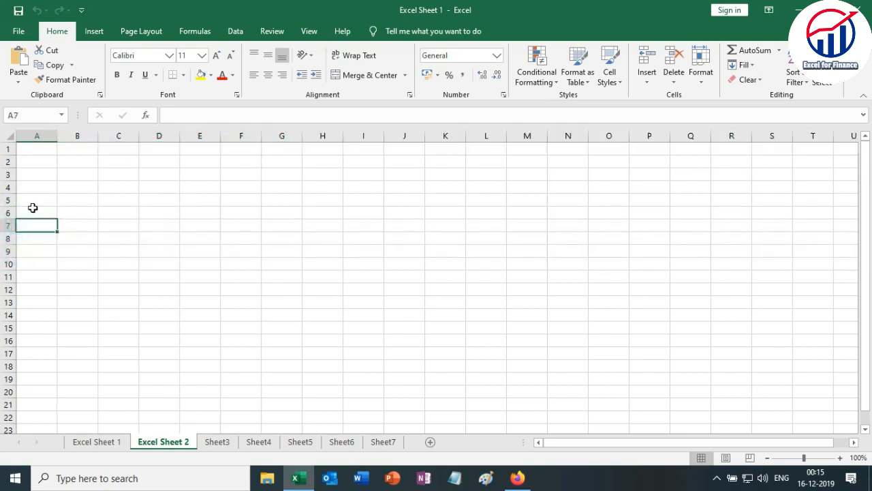
Extend the selection from cell A6 to the last column of row 6, and finish on cell D4.
click(20, 212)
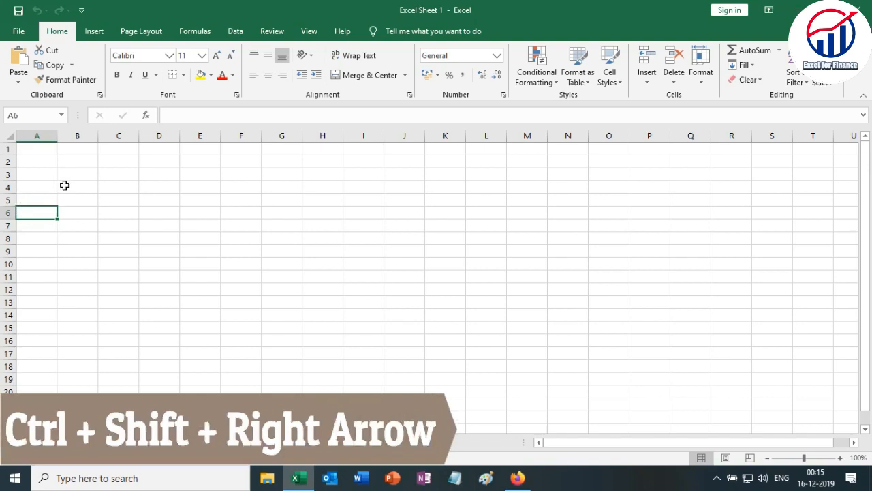
key(ctrl+shift+Right)
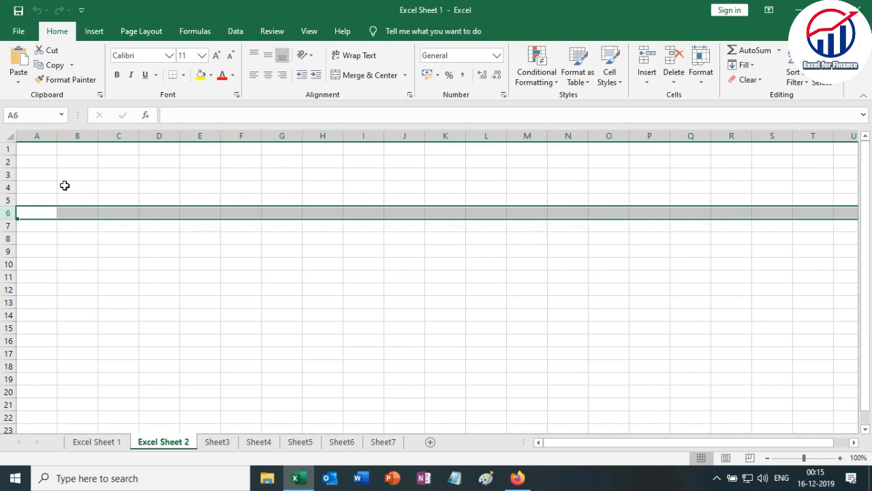
click(166, 188)
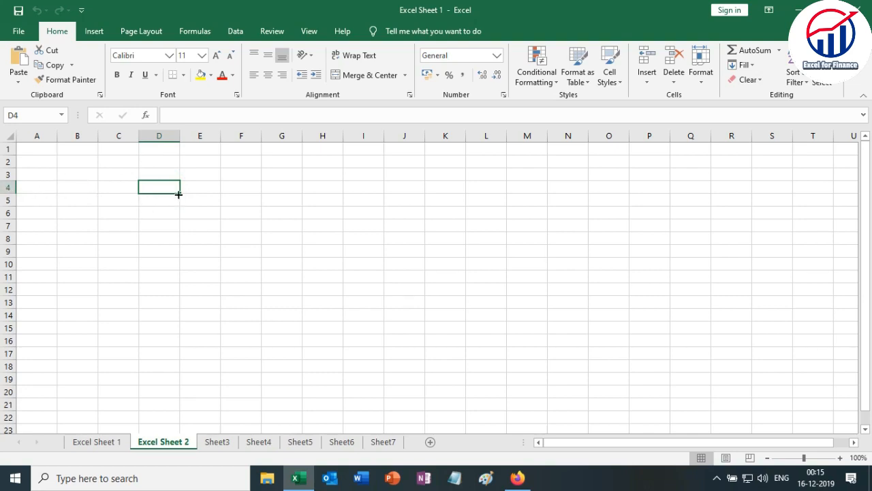
Select the ranges A4:G4 and G1:G4 together, and select cell G4 where row 4 and column G meet.
click(22, 187)
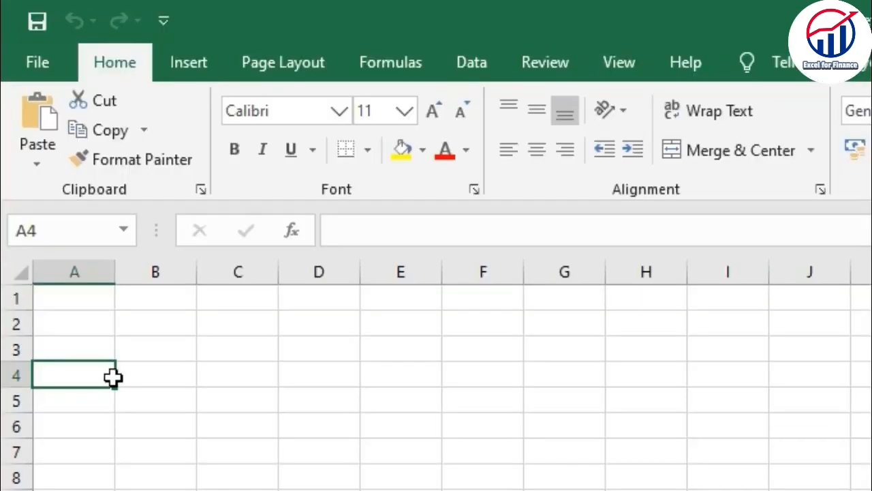
drag(112, 377, 556, 374)
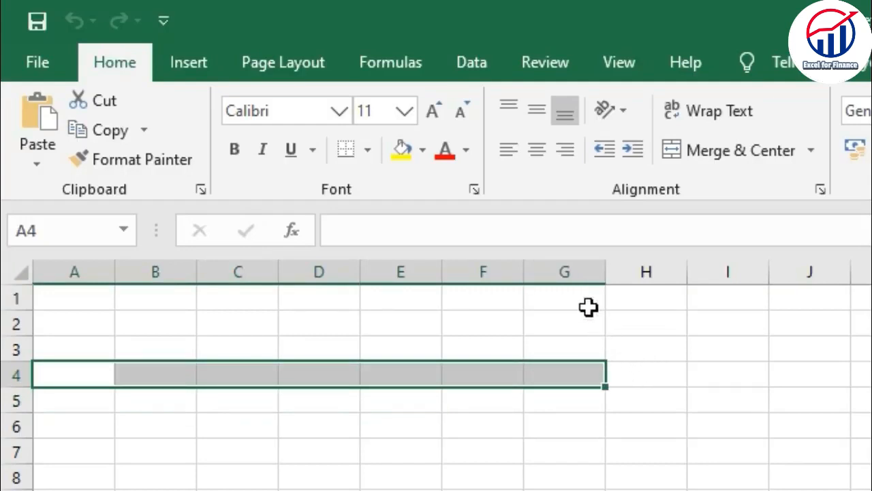
ctrl+drag(557, 295, 572, 372)
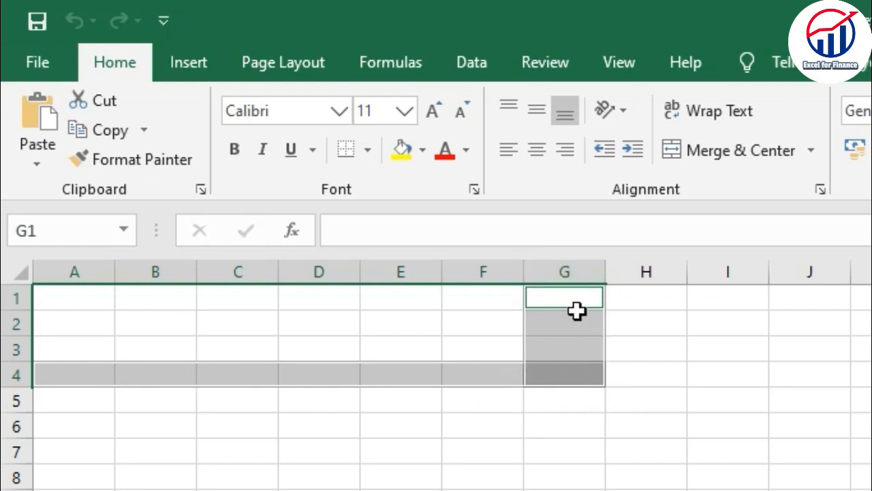
click(575, 378)
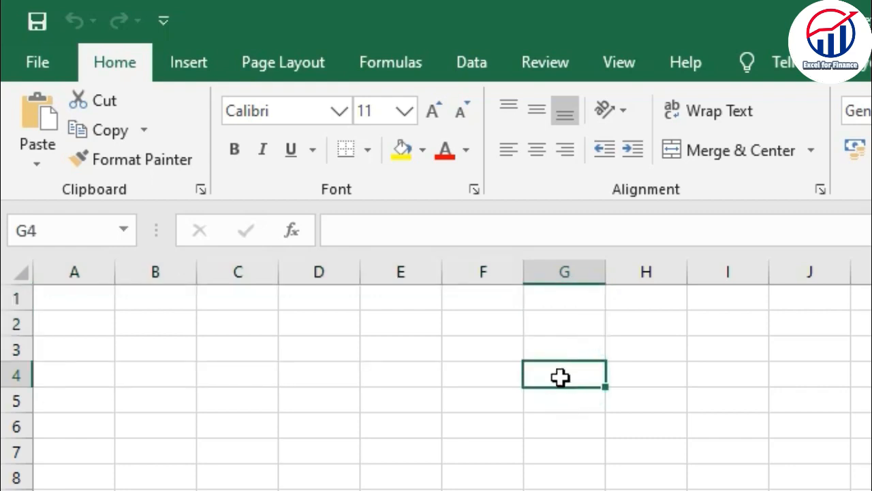
click(565, 370)
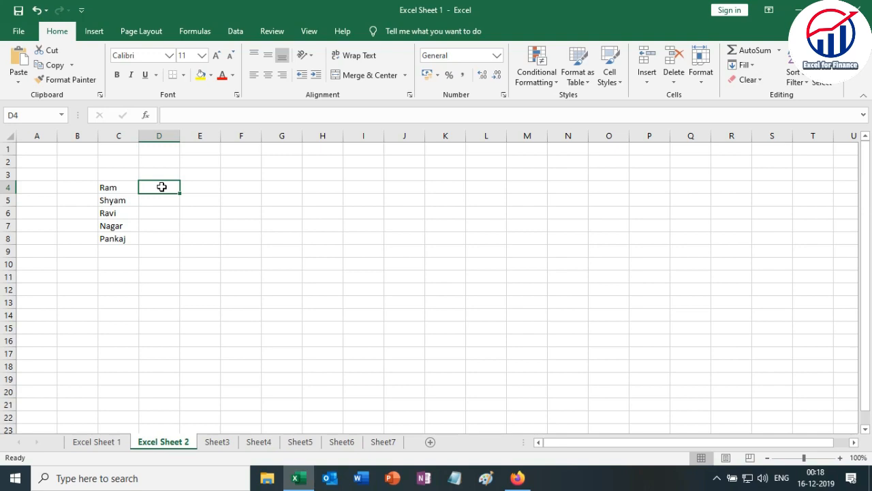
Select the range of names starting at C4, pick the cells in C4:C8 individually, and finish on cell C4.
drag(122, 189, 129, 233)
click(150, 224)
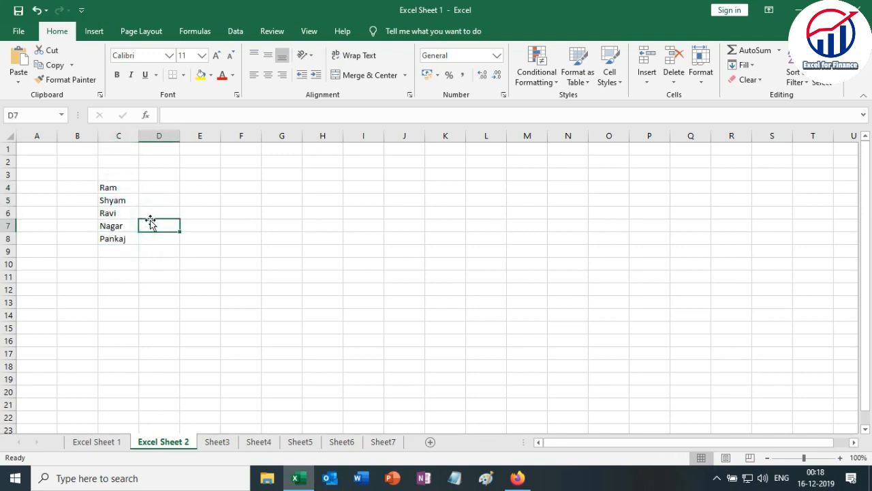
click(121, 186)
click(120, 201)
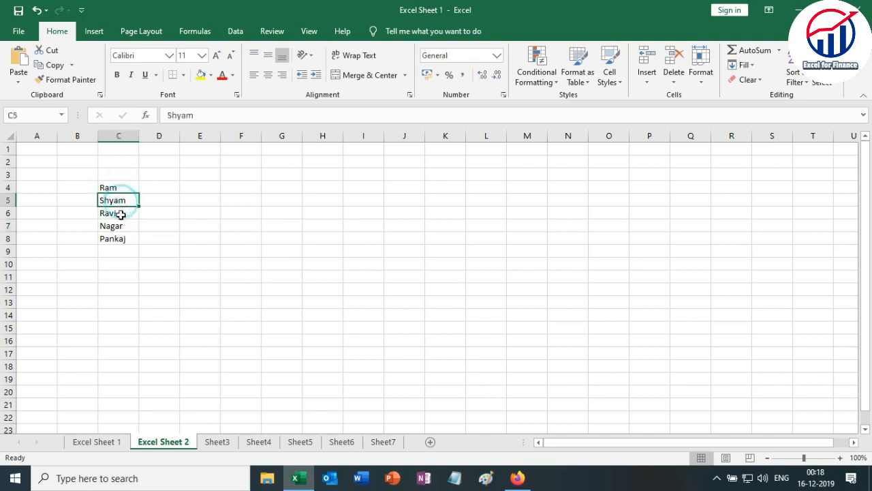
click(120, 212)
click(117, 236)
click(117, 228)
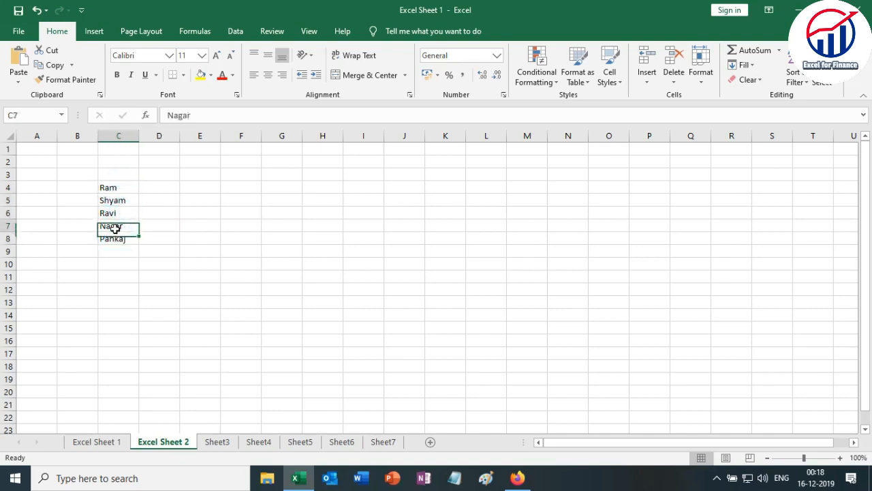
click(122, 186)
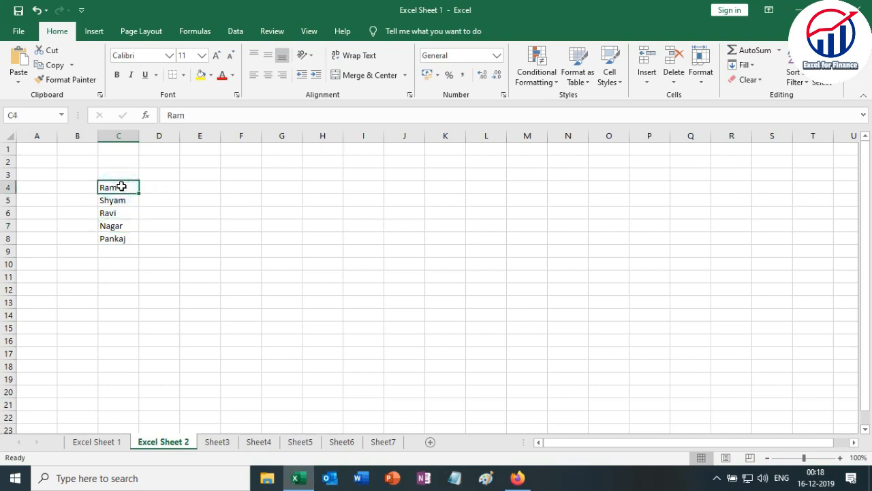
Copy the names in C4:C7 to the range starting at F5, and clear the copy outline.
drag(118, 188, 119, 224)
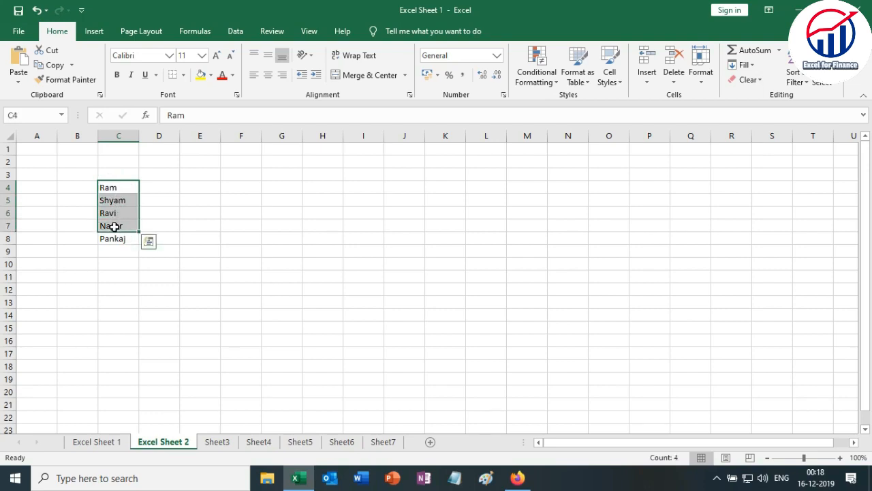
key(ctrl+c)
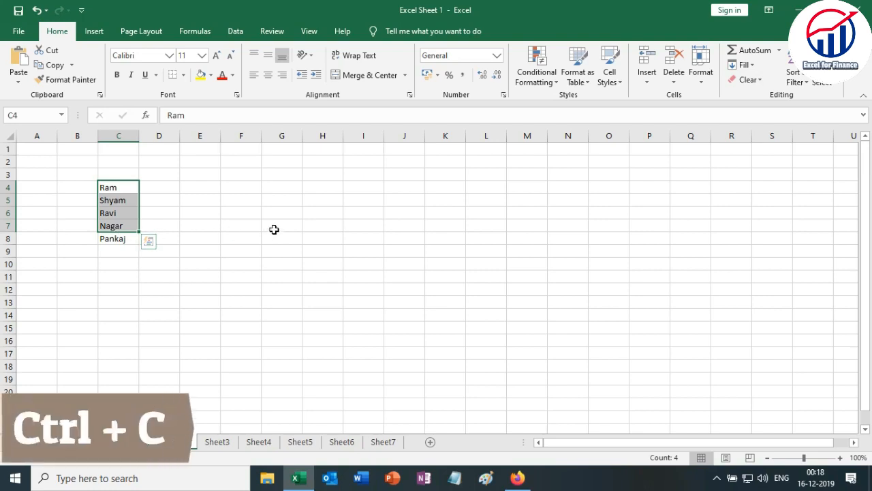
key(ctrl+c)
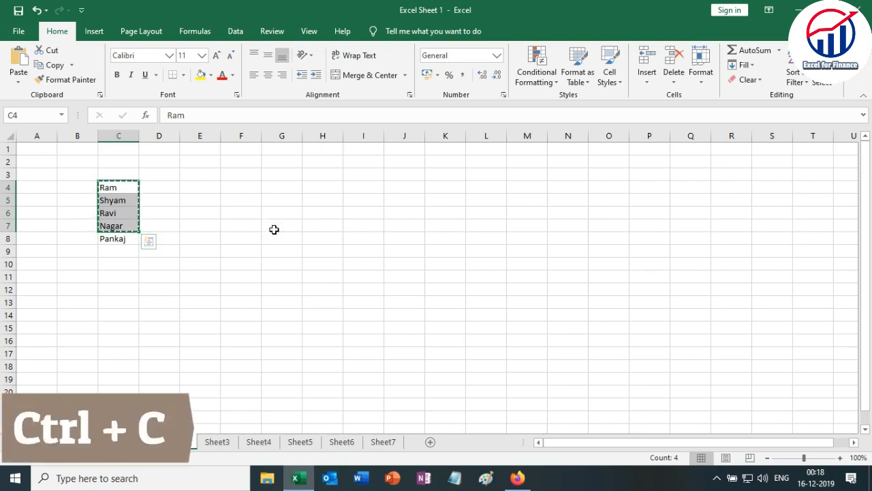
click(248, 200)
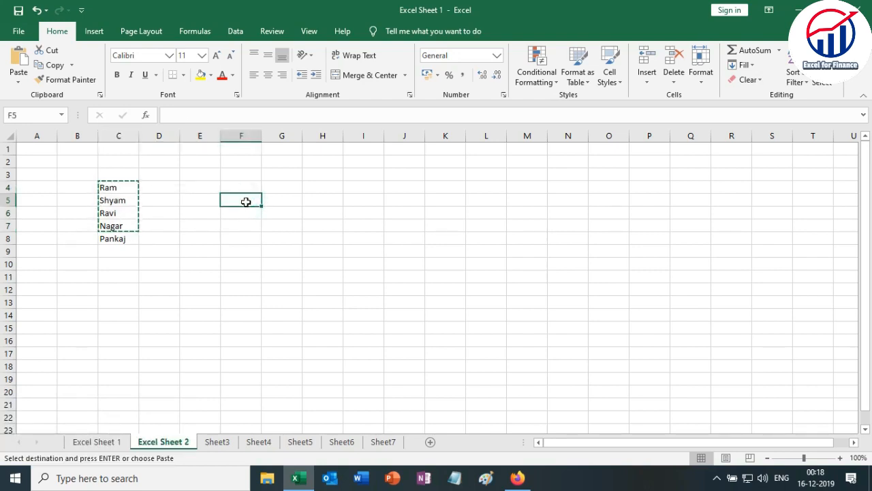
key(ctrl+v)
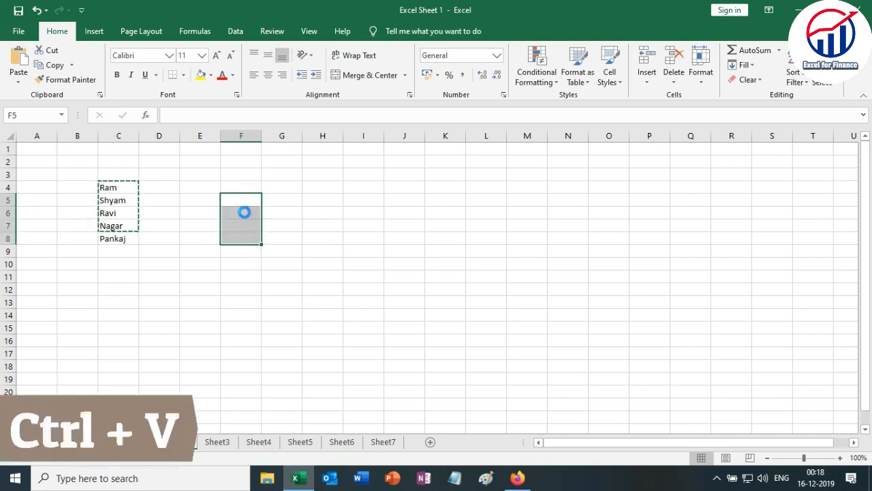
click(277, 214)
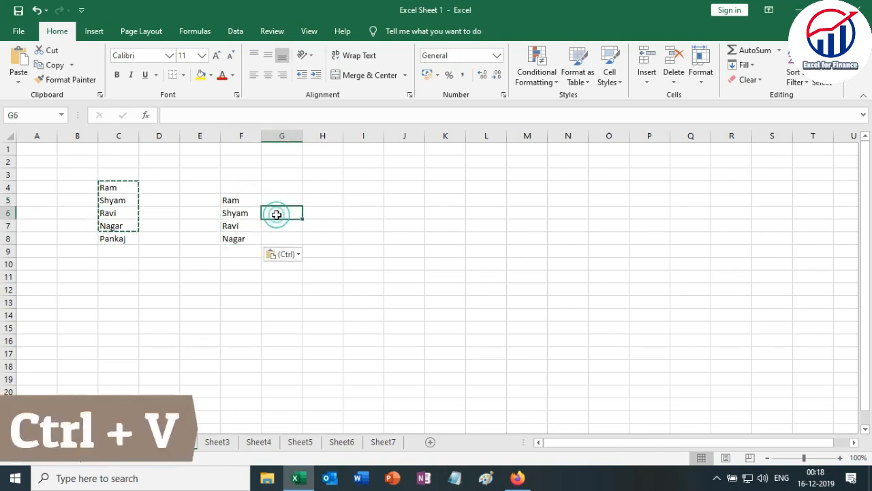
key(Escape)
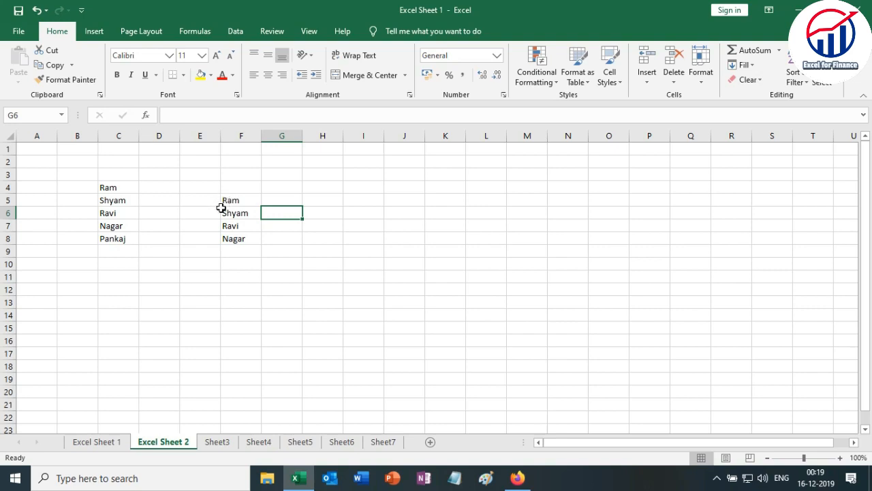
Move the whole list of names in C4:C8 to the range starting at H5 by cutting and pasting.
drag(109, 190, 112, 228)
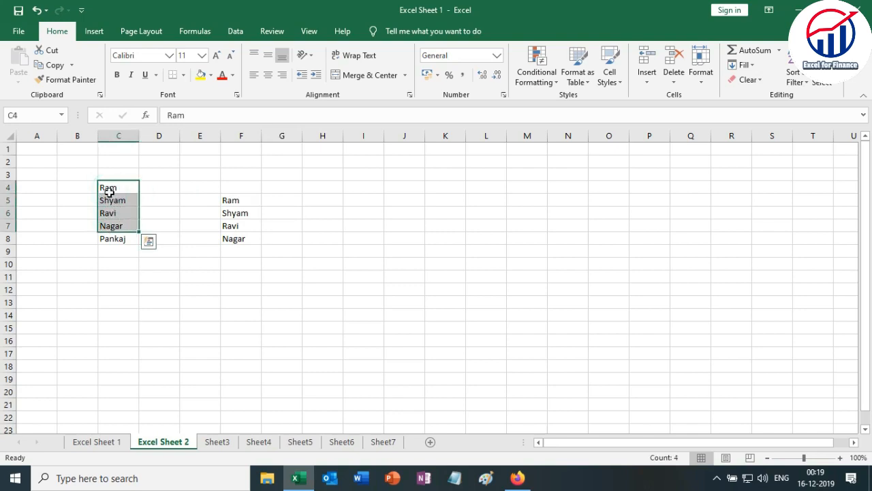
drag(107, 189, 114, 234)
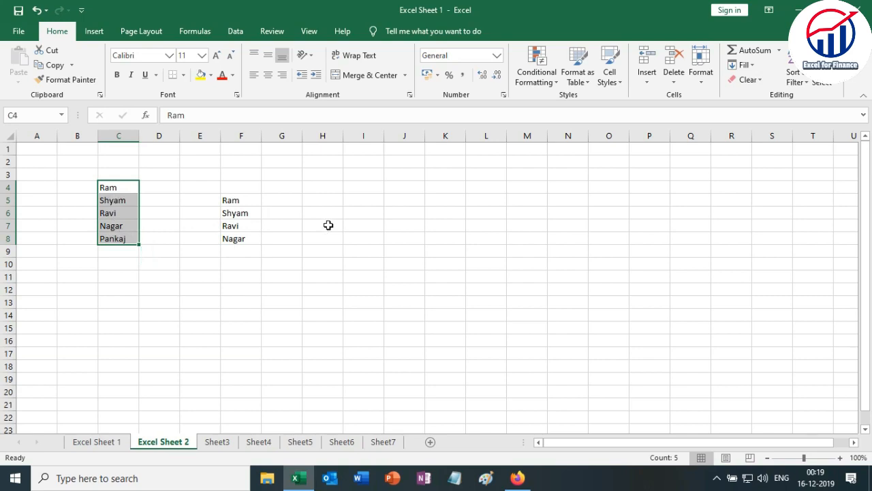
drag(115, 189, 125, 237)
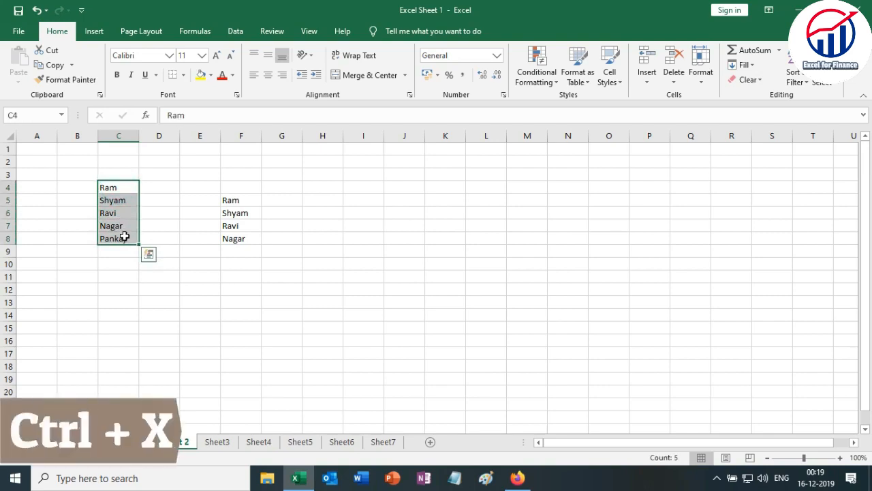
key(ctrl+x)
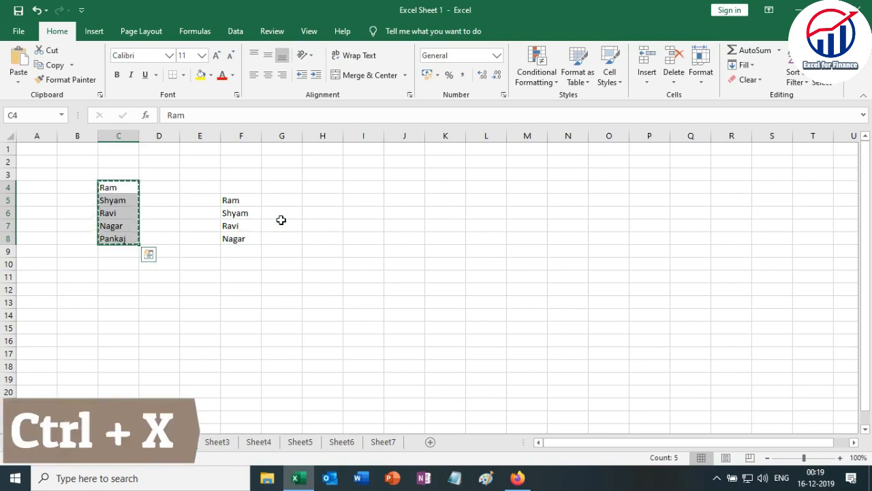
click(317, 204)
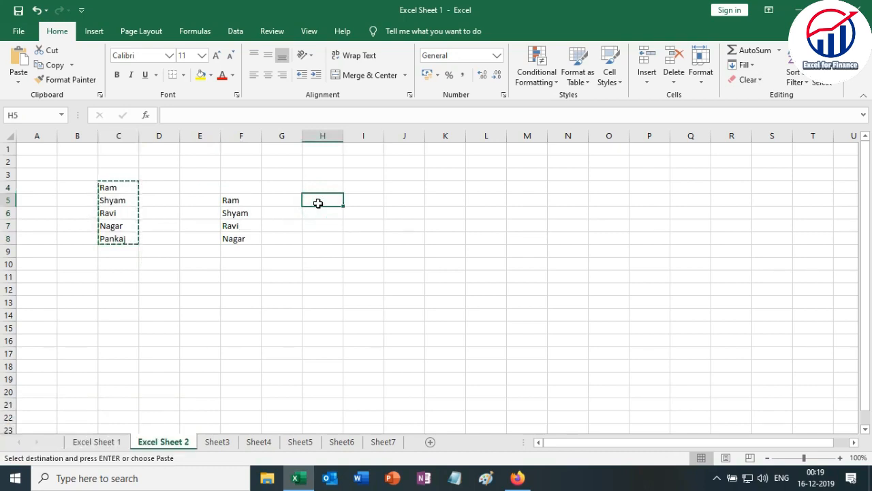
key(ctrl+v)
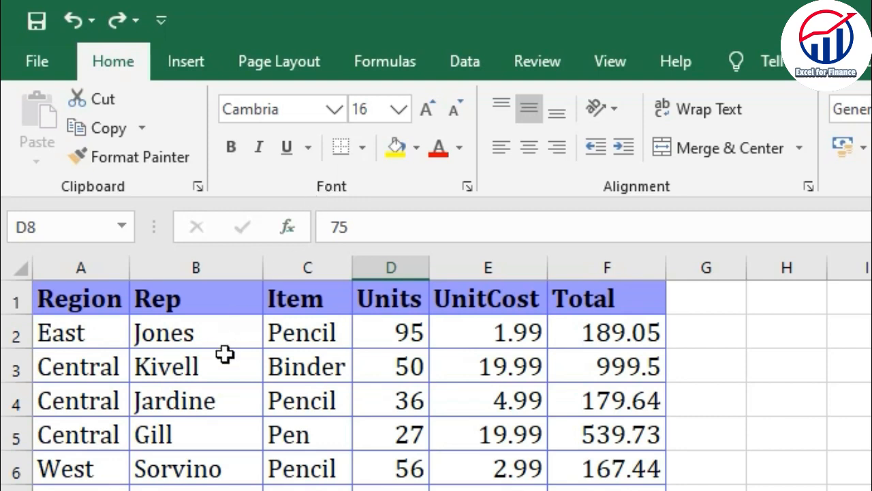
Select individual cells and ranges such as A1:B6 in the Book1 sales table, and finish on cell B7.
click(225, 355)
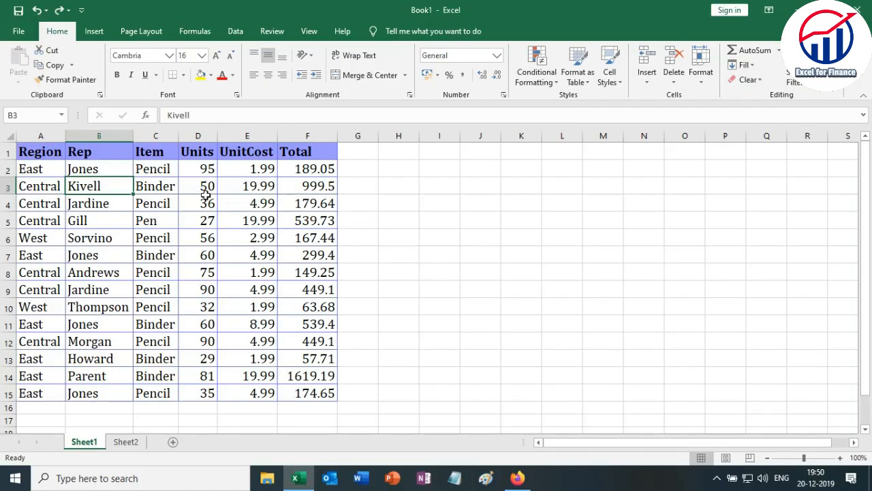
click(403, 394)
click(192, 185)
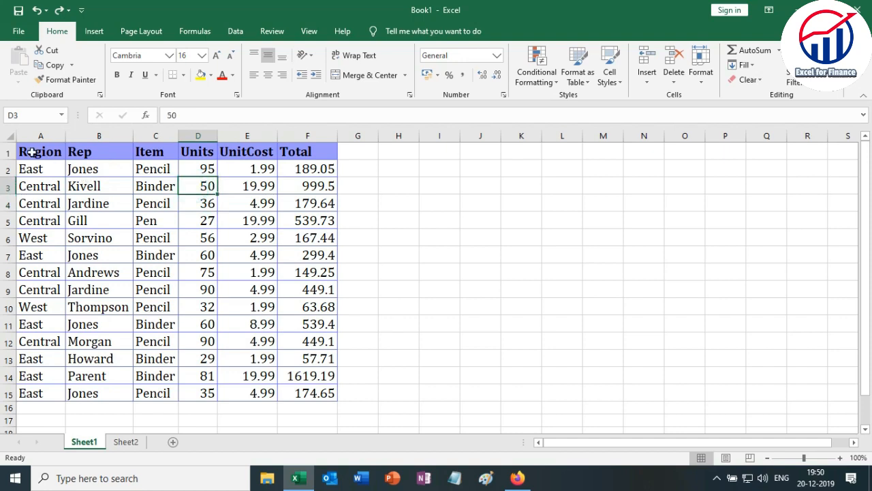
drag(27, 150, 234, 220)
click(75, 170)
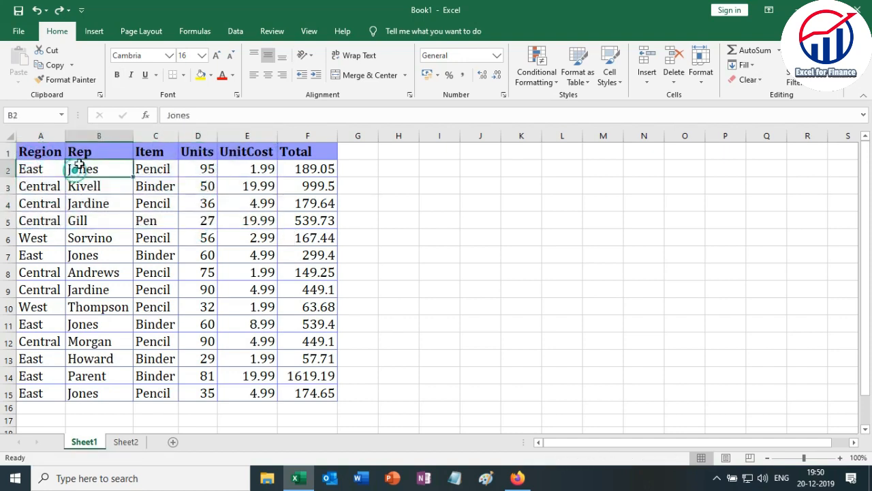
click(86, 151)
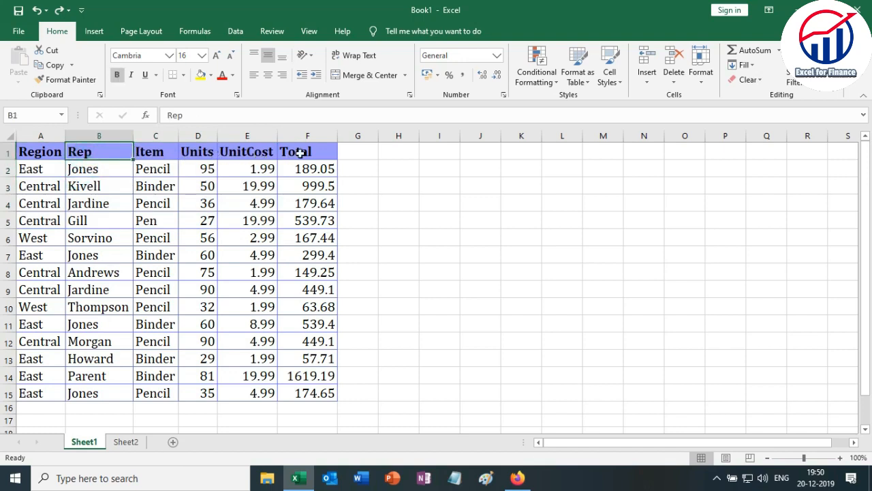
click(156, 253)
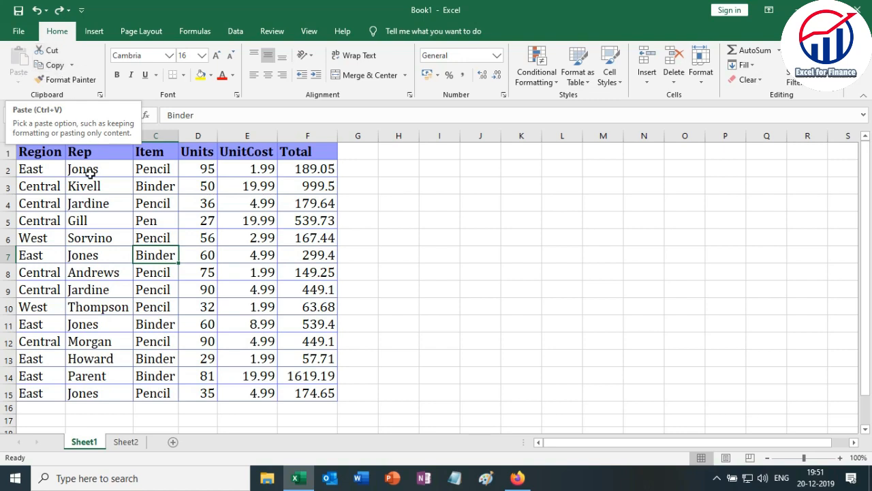
drag(31, 155, 98, 242)
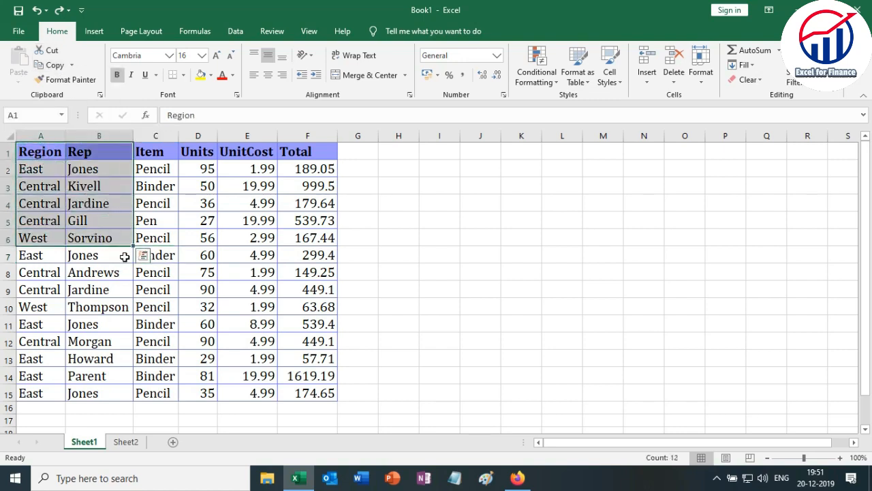
click(123, 256)
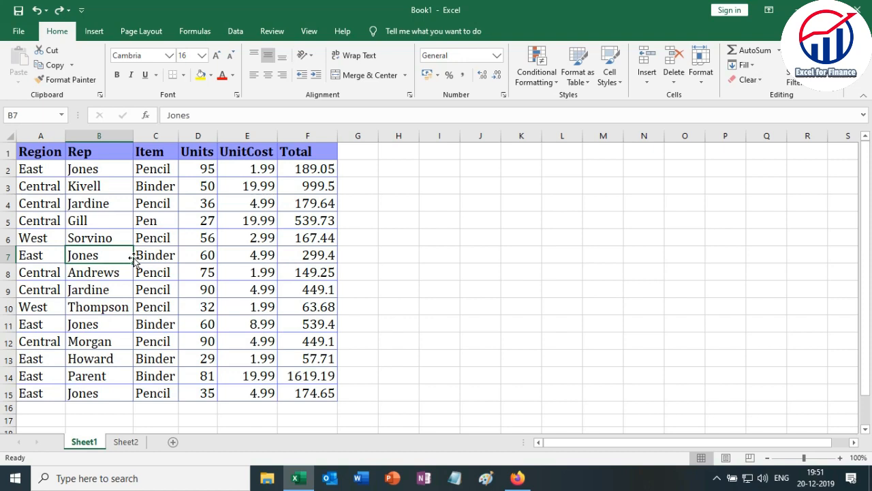
Select the whole sales table A1:F15 twice starting from cell A1, and finish on cell E11.
click(34, 152)
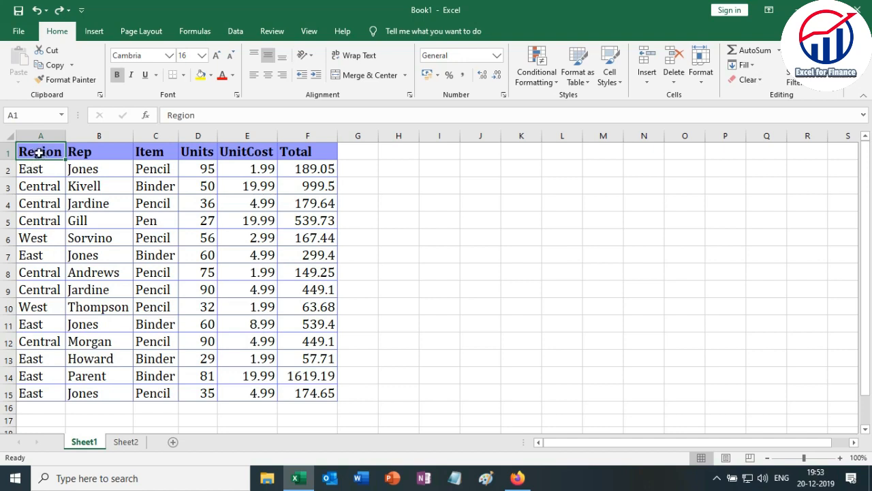
drag(39, 153, 308, 388)
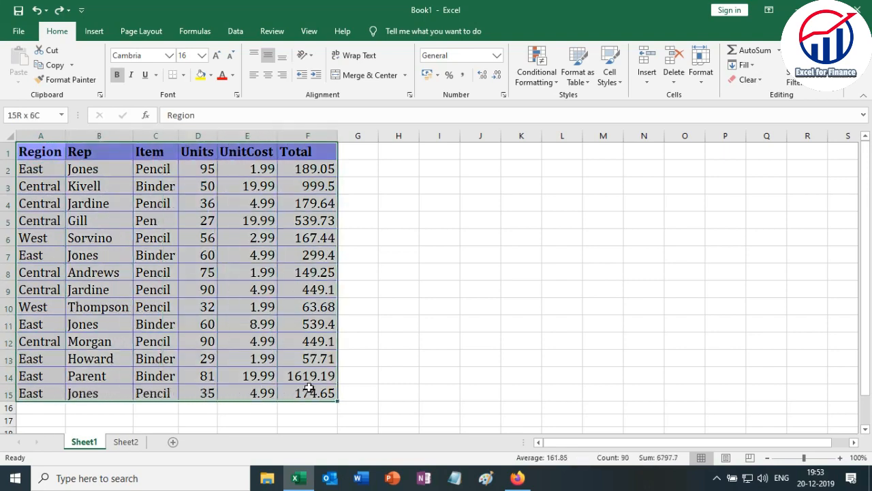
click(38, 157)
drag(37, 157, 302, 391)
click(281, 349)
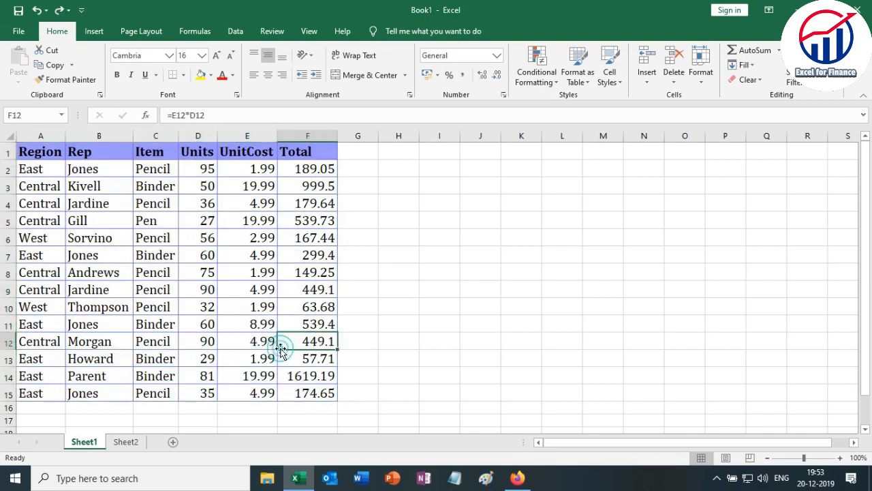
click(230, 323)
Extend the selection from A1 to the table's last row and column, and move the table A1:F15 to start at cell I4.
click(39, 155)
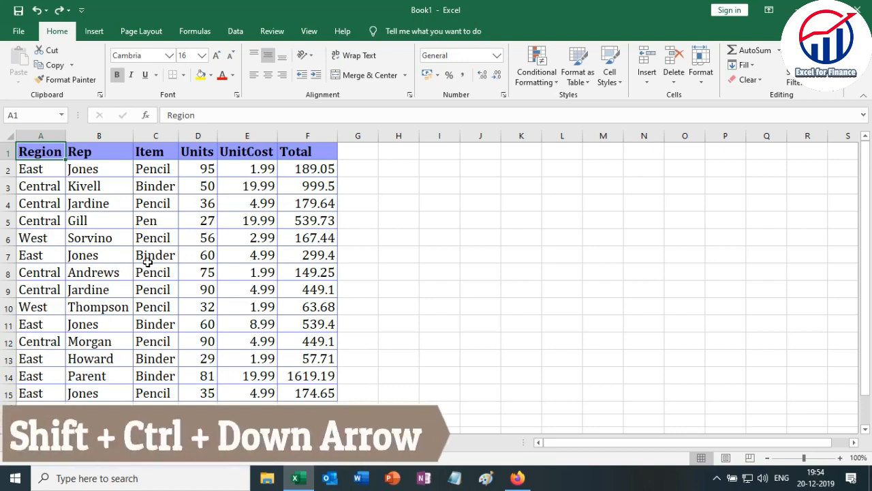
key(shift+ctrl+Down)
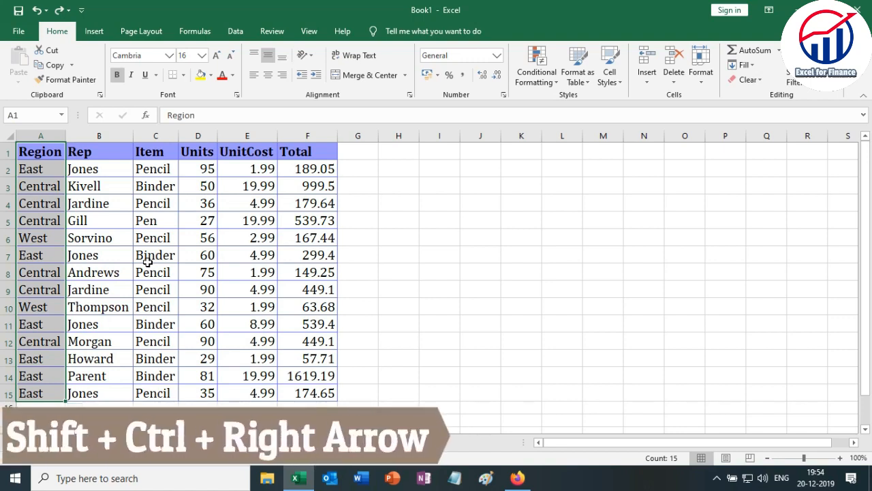
key(shift+ctrl+Right)
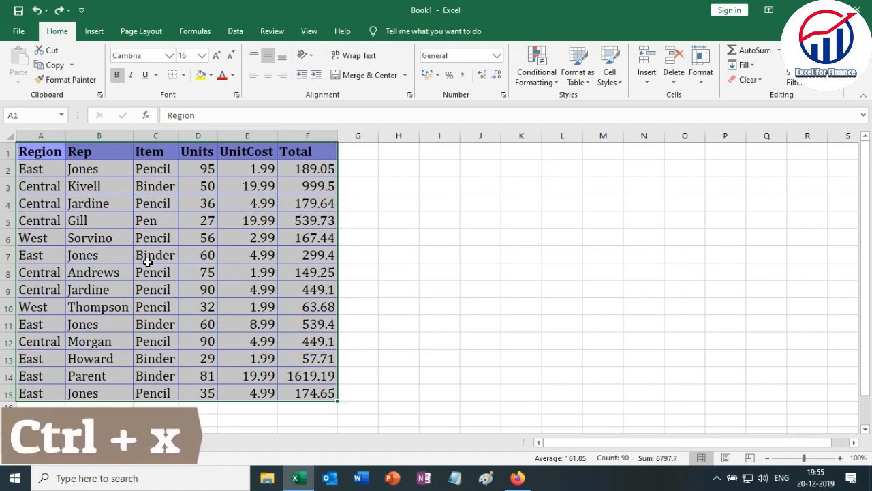
key(ctrl+x)
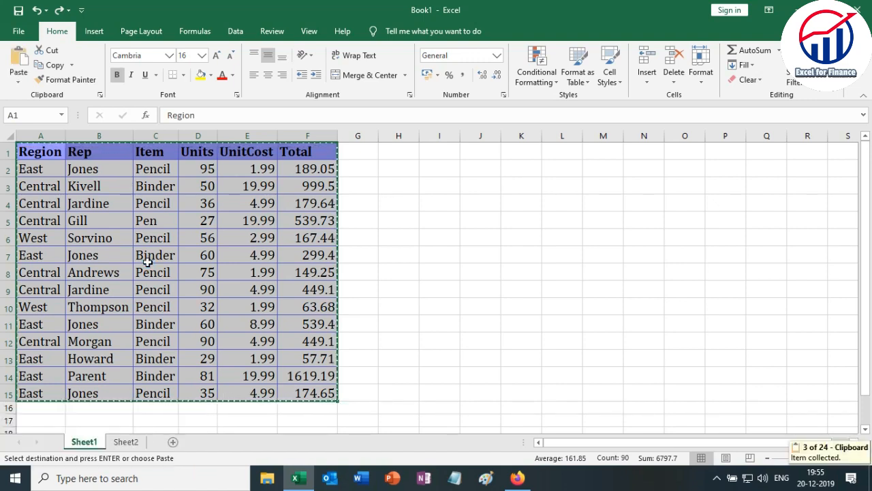
click(440, 201)
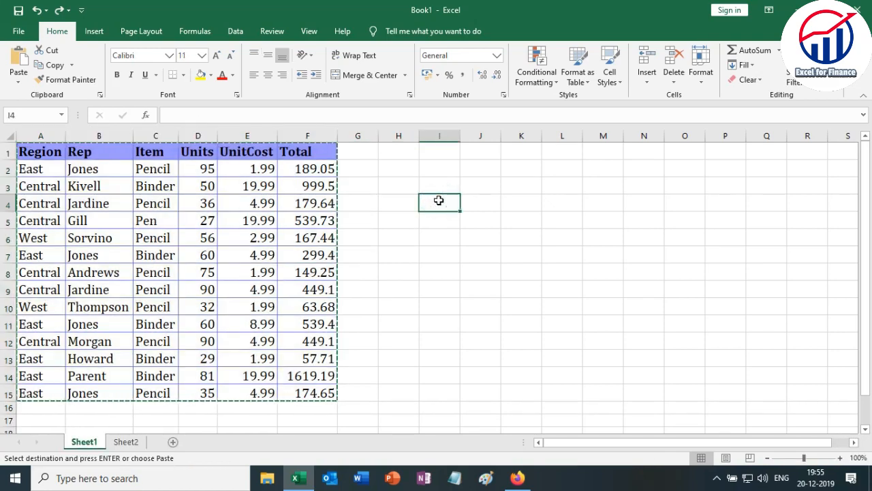
key(ctrl+v)
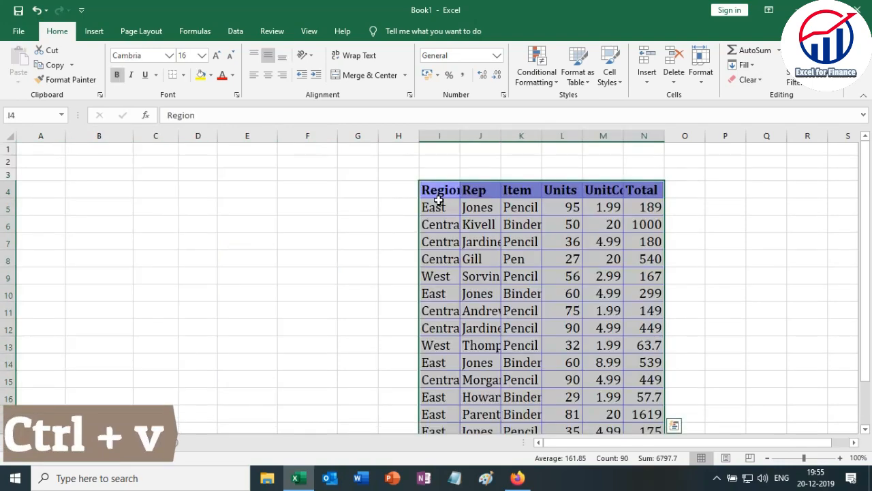
scroll(613, 234, down, 2)
scroll(618, 240, up, 1)
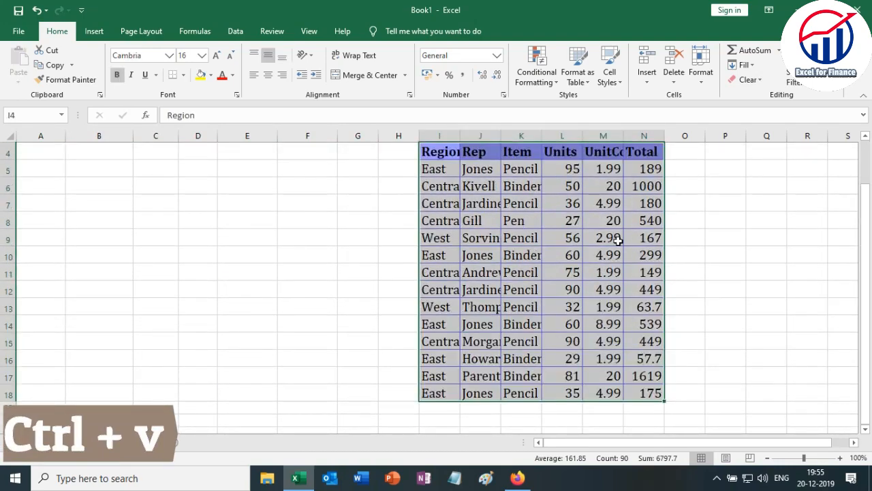
scroll(618, 239, up, 1)
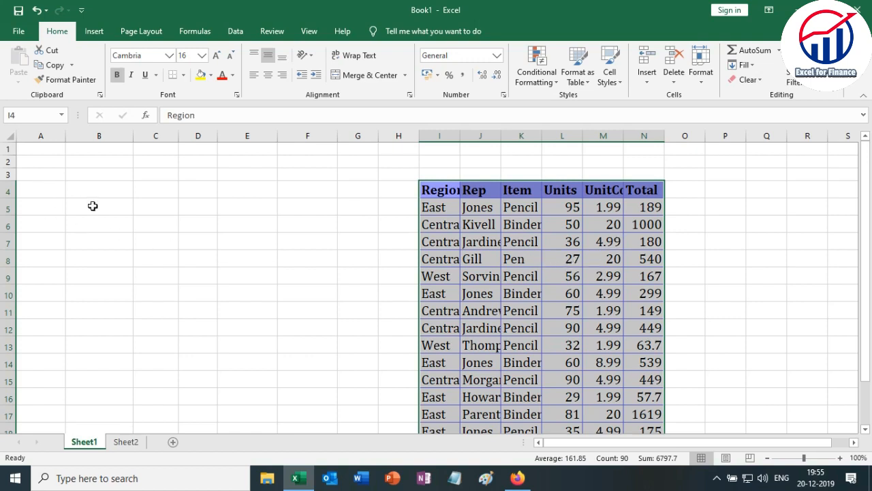
Copy the whole sales table I4:N18 and paste it starting at cell A1, ending copy mode.
click(447, 201)
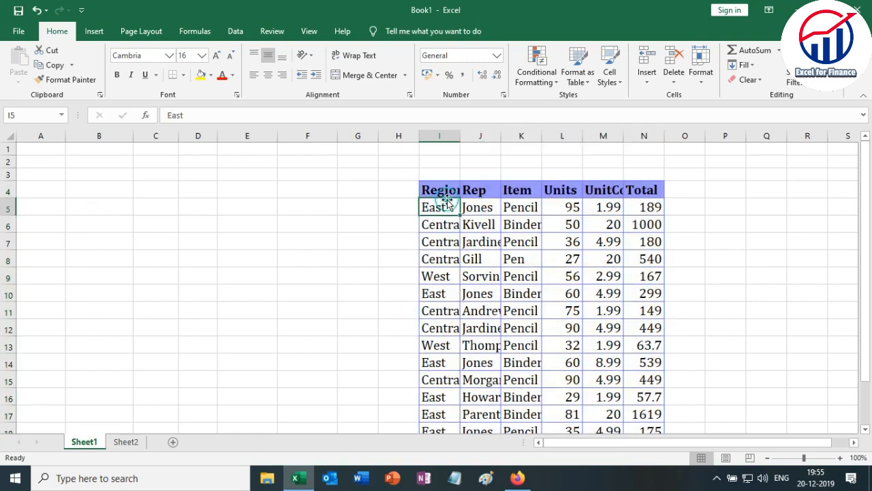
drag(436, 190, 644, 392)
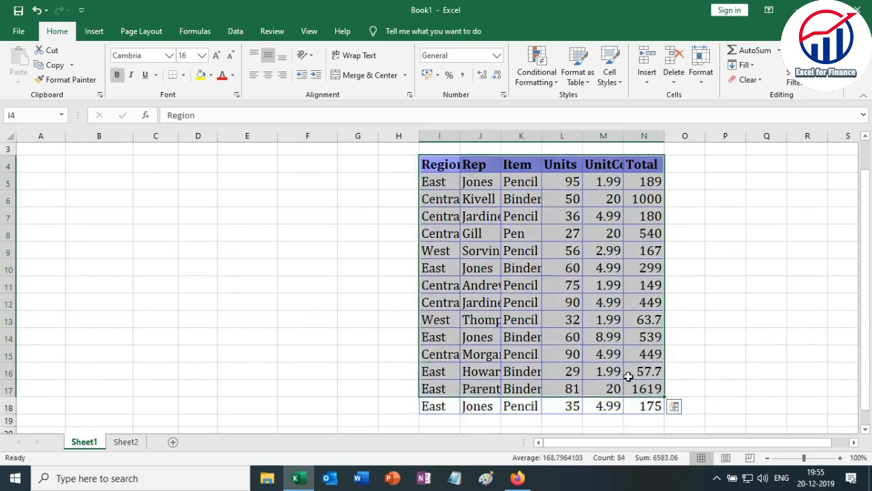
key(shift+Down)
key(ctrl+c)
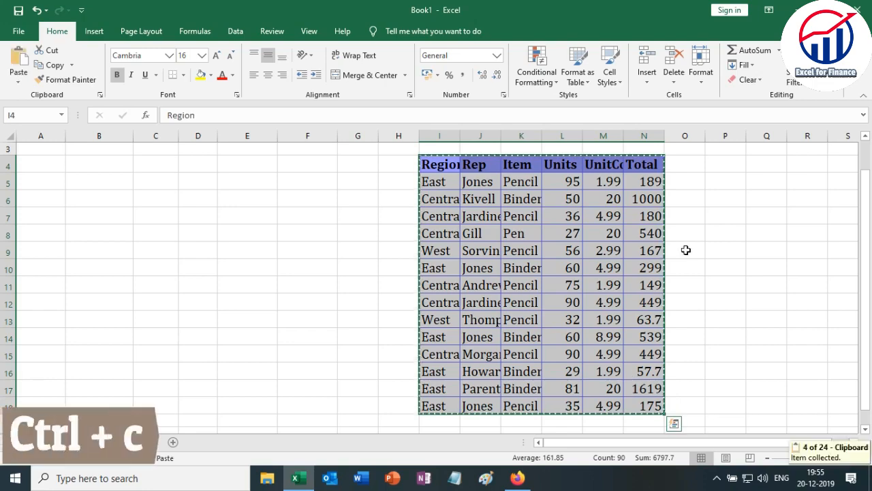
scroll(208, 170, up, 1)
click(43, 145)
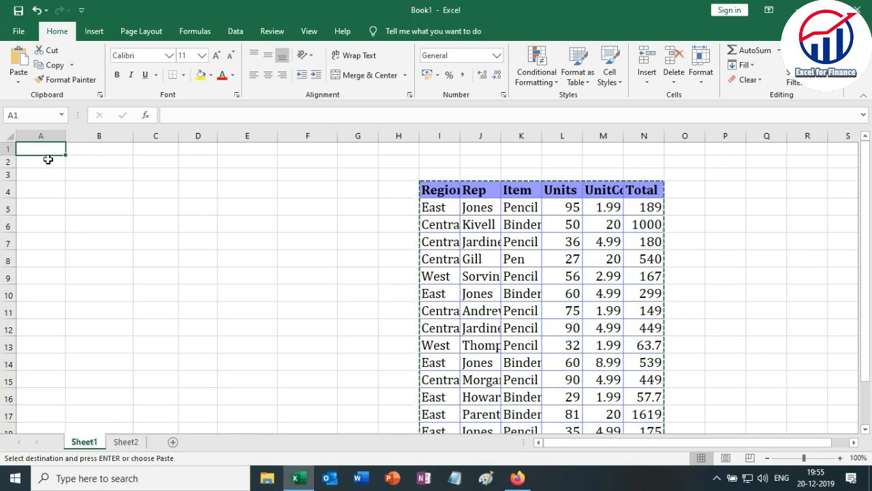
key(ctrl+v)
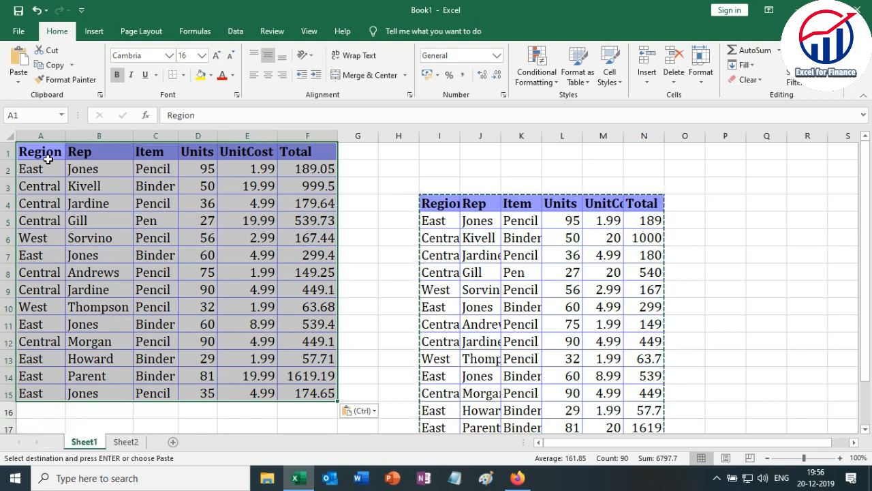
key(Escape)
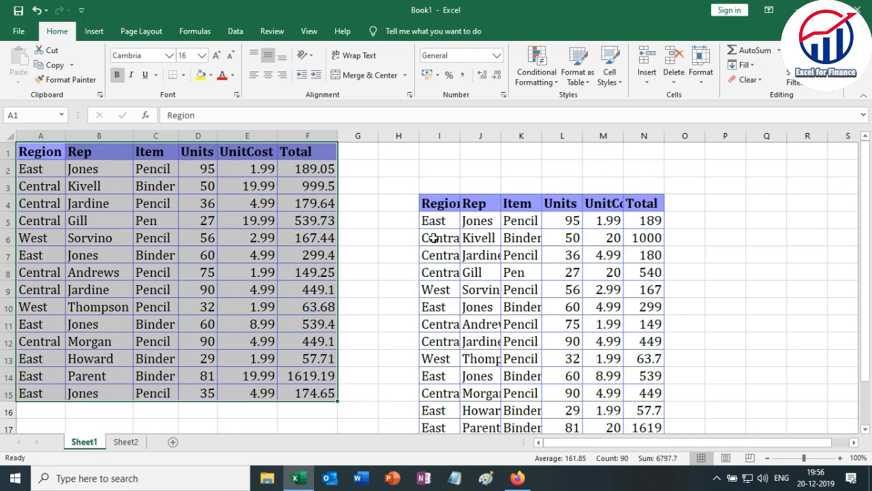
Compare the Total formulas in the table at I4 with those in the table at A1, checking cells N5:N8 and F2.
click(428, 203)
click(642, 219)
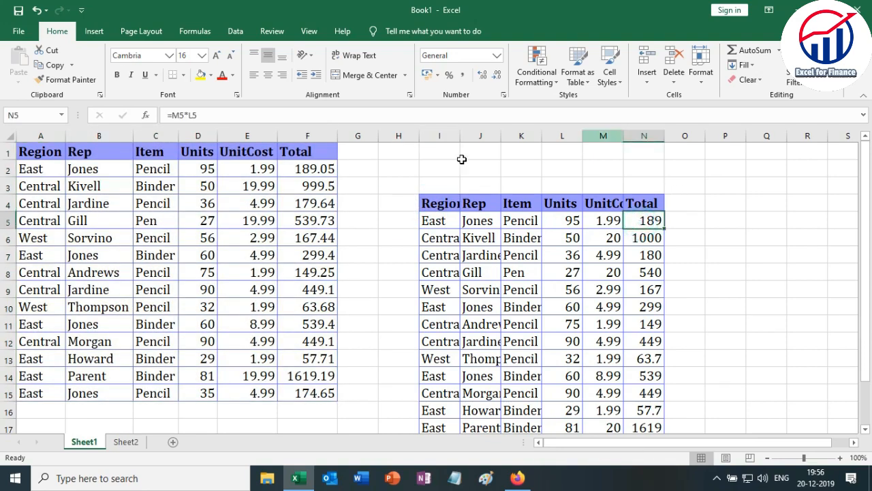
click(294, 169)
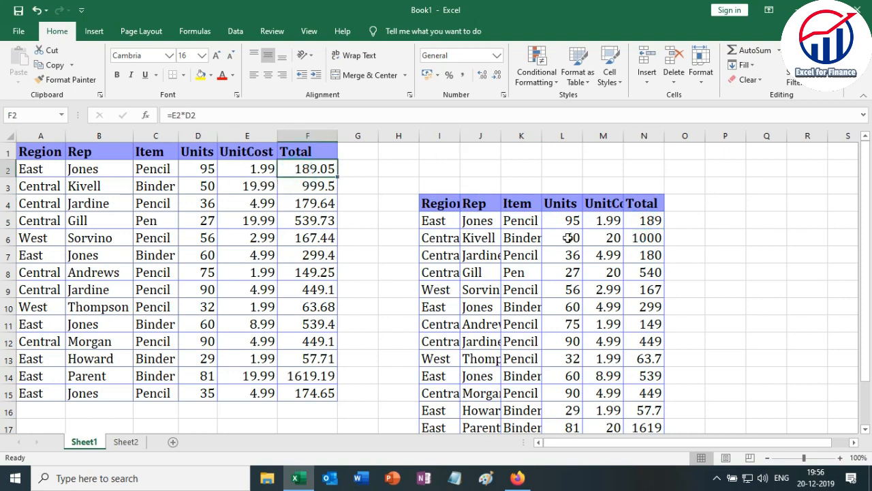
click(648, 220)
click(646, 238)
click(643, 254)
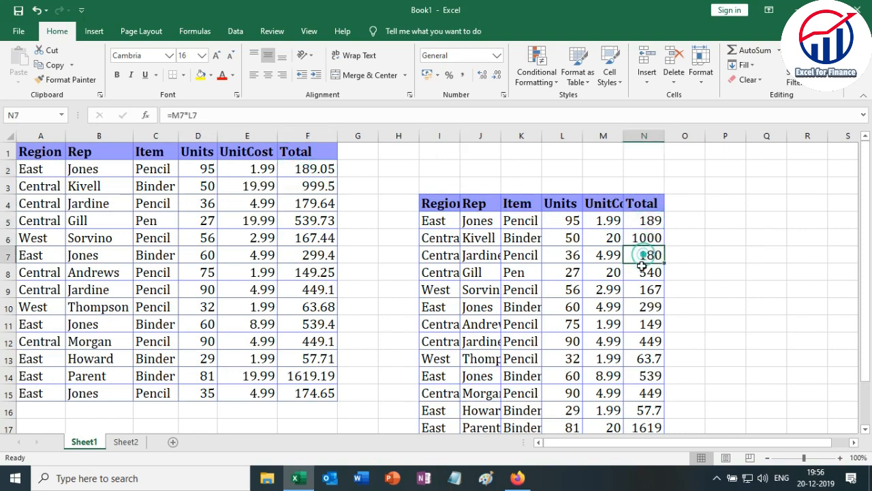
click(642, 272)
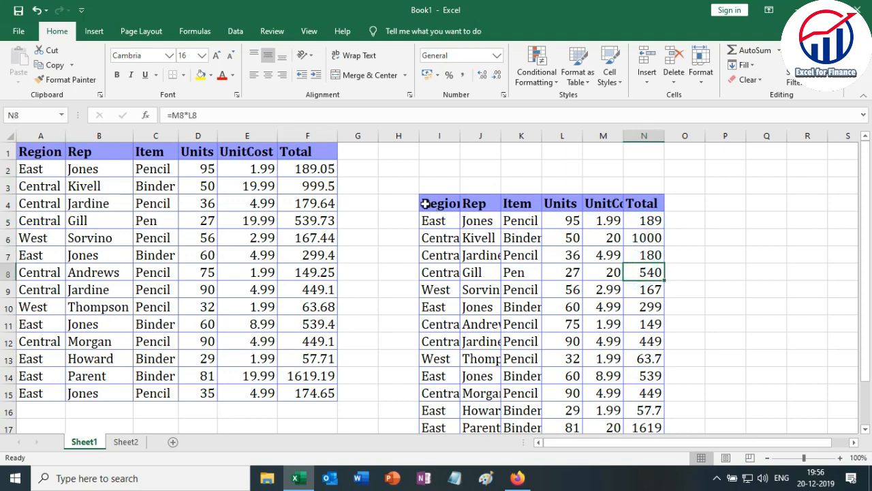
drag(425, 203, 646, 411)
click(614, 342)
scroll(615, 343, up, 1)
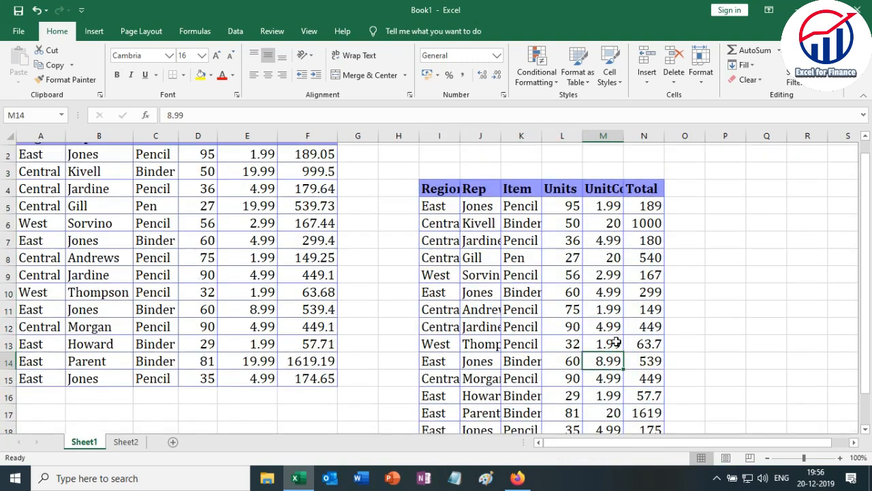
scroll(616, 343, up, 1)
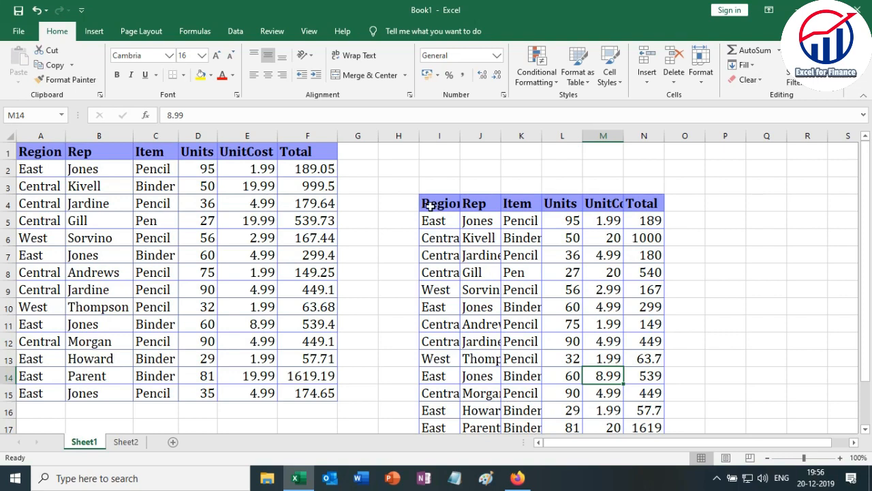
Undo back to the single sales table in A1:F15 and select that whole table.
key(ctrl+z)
drag(35, 152, 315, 399)
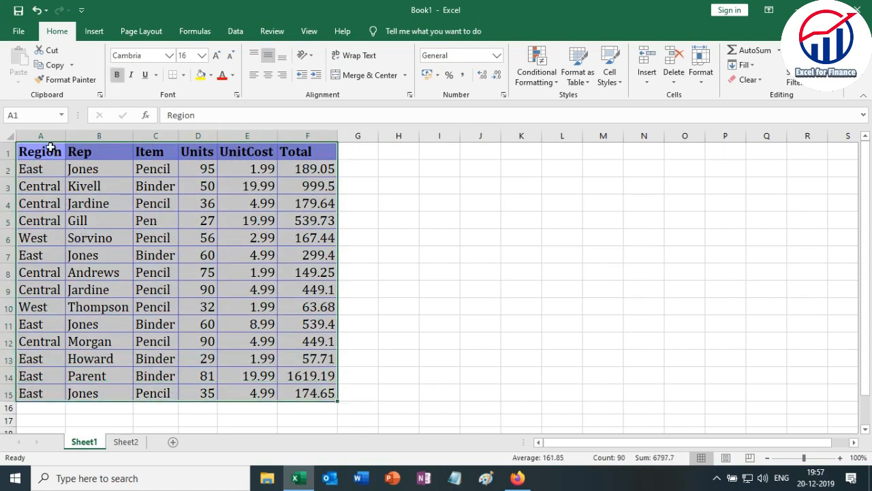
key(ctrl+c)
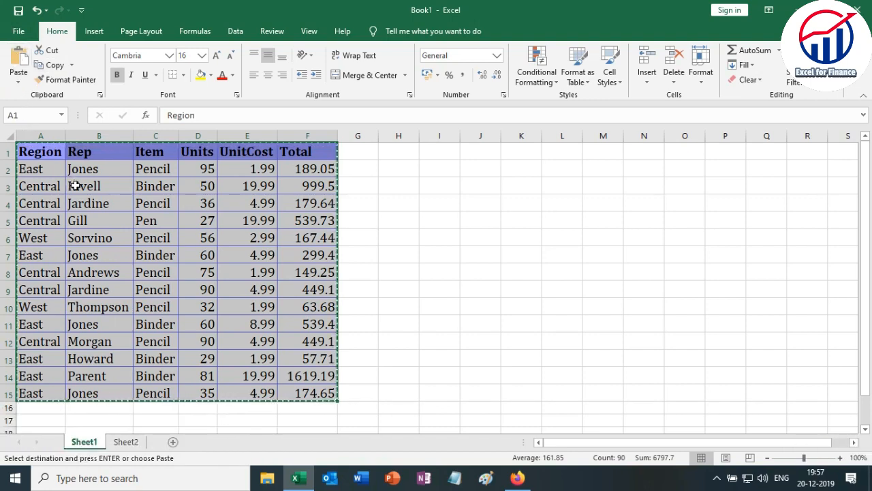
key(Escape)
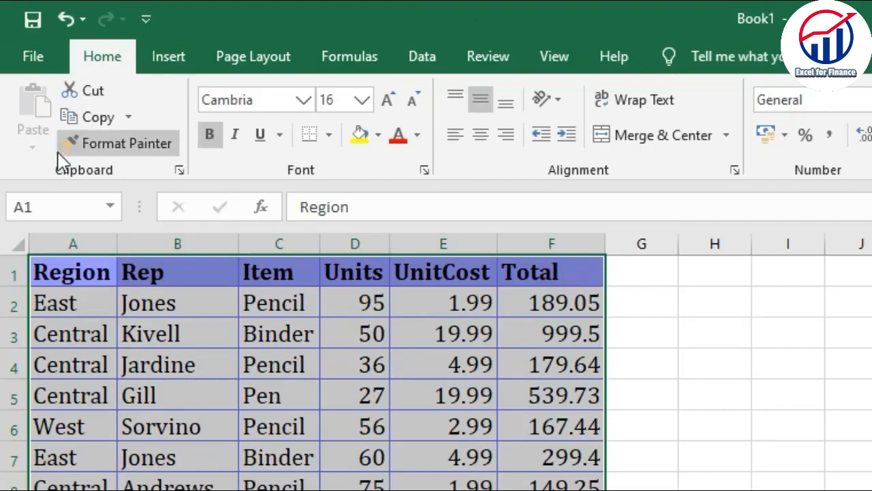
Copy the sales table A1:F15 and paste only its values starting at cell I3 using Paste Special.
key(ctrl+c)
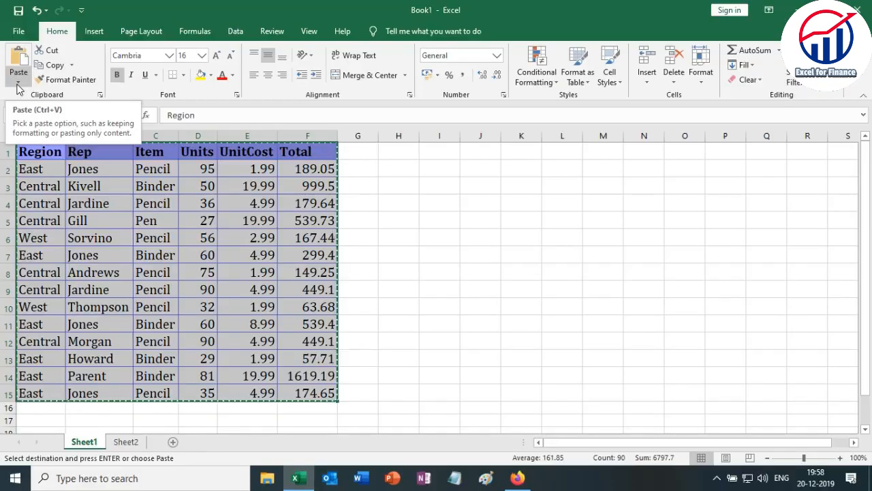
click(429, 187)
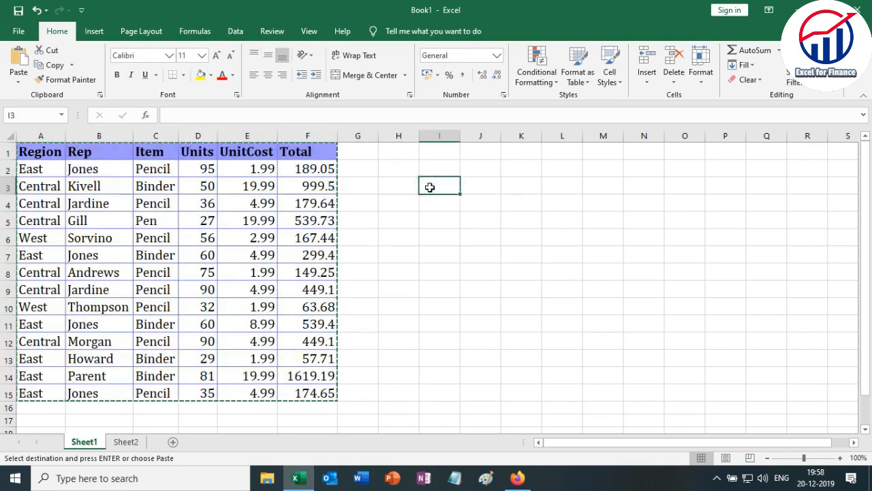
click(18, 85)
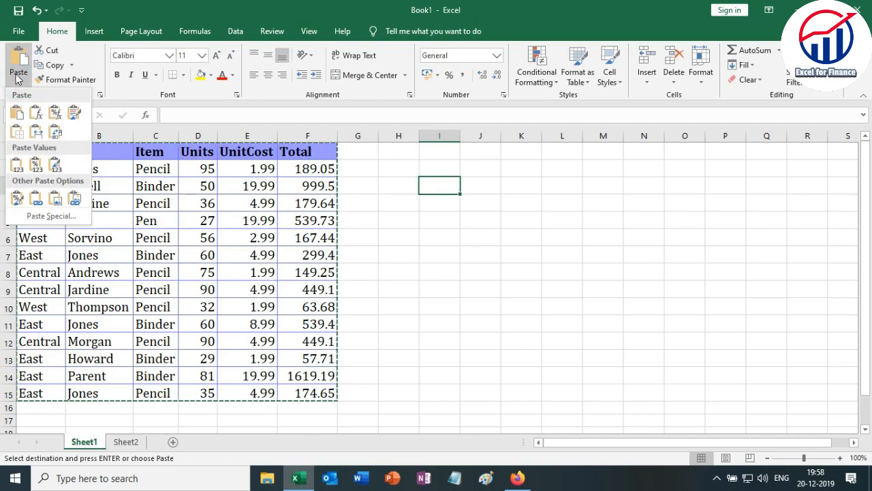
click(56, 218)
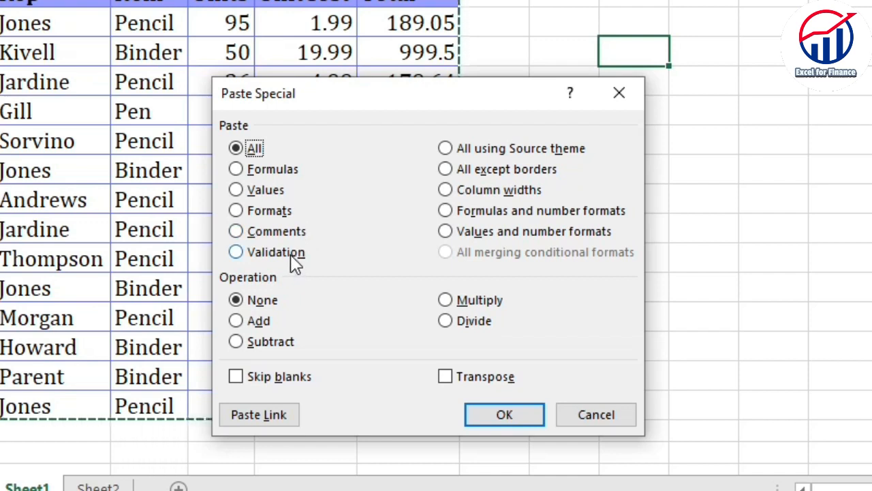
click(262, 191)
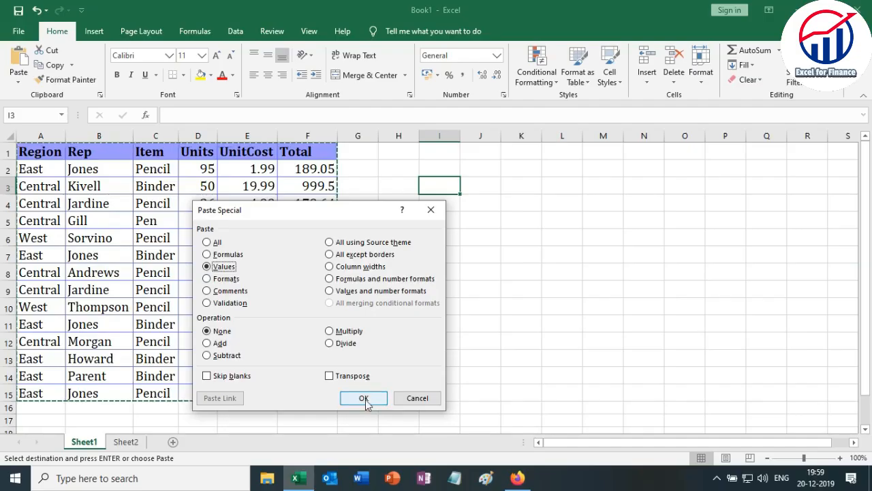
click(505, 414)
Check the contents and formatting of the values-only table at I3, including Total cells N4, N5 and N7, and end copy mode.
click(701, 273)
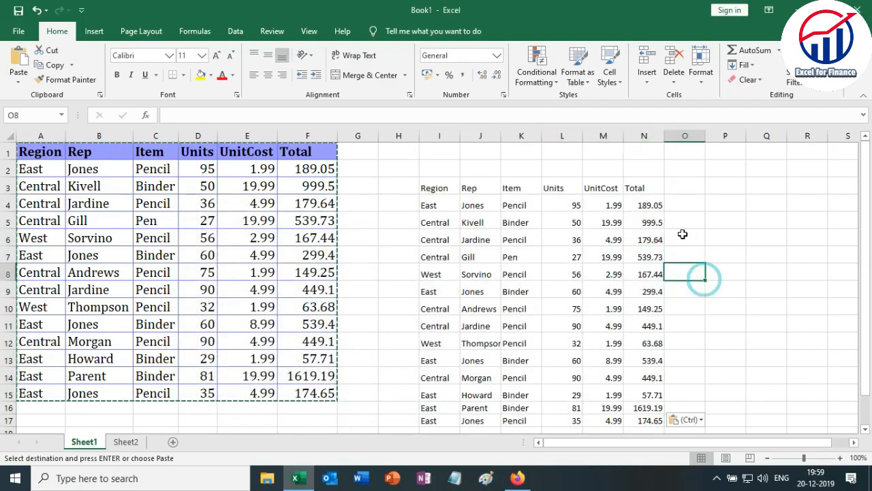
click(660, 223)
click(654, 205)
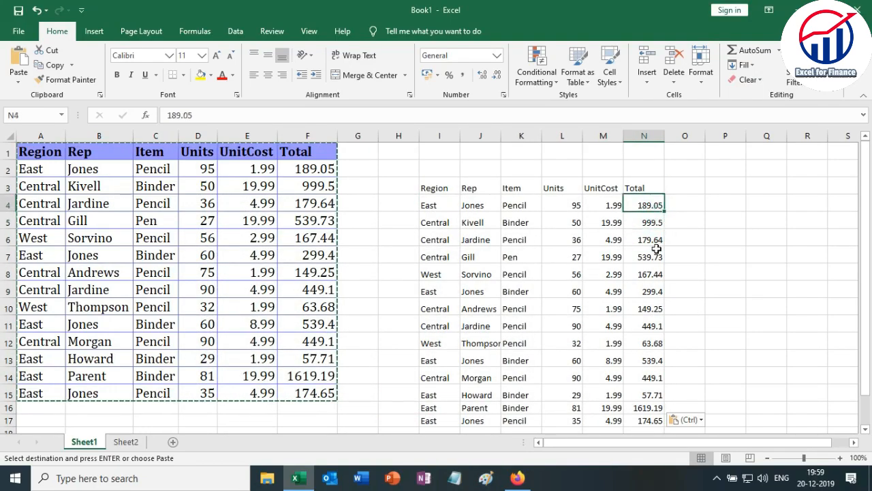
click(656, 256)
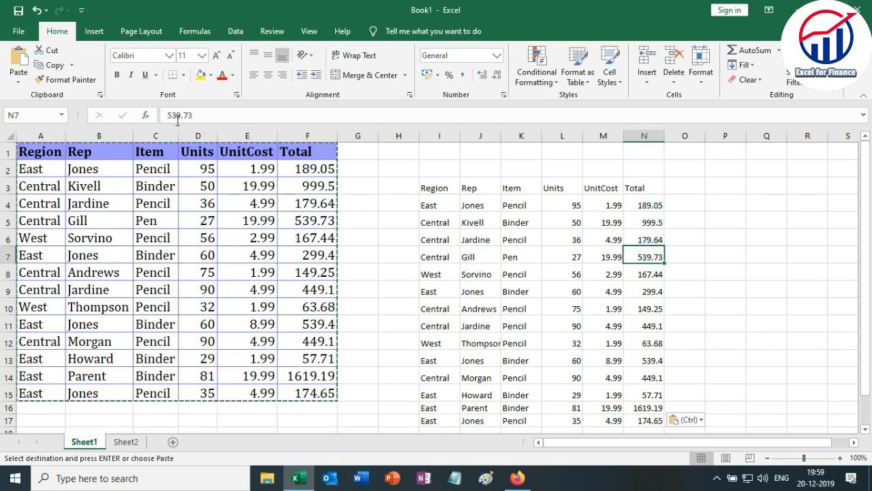
click(644, 286)
click(579, 270)
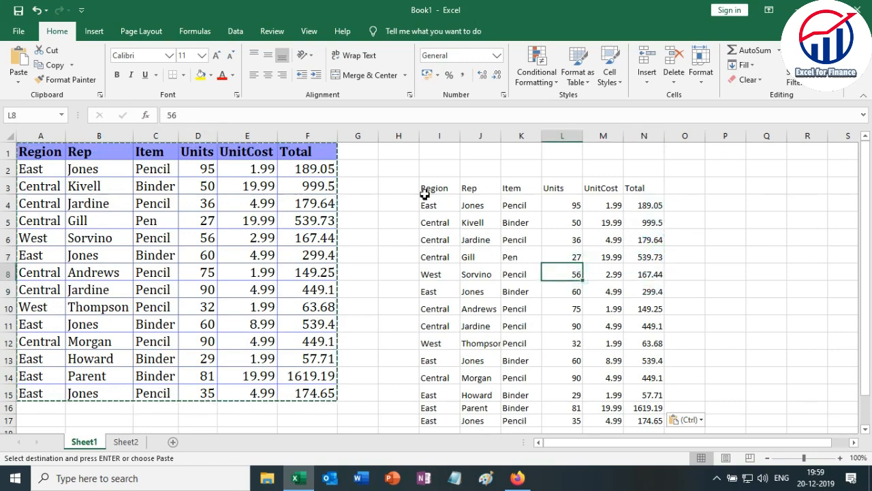
drag(425, 190, 644, 363)
click(600, 344)
drag(428, 189, 609, 356)
click(605, 361)
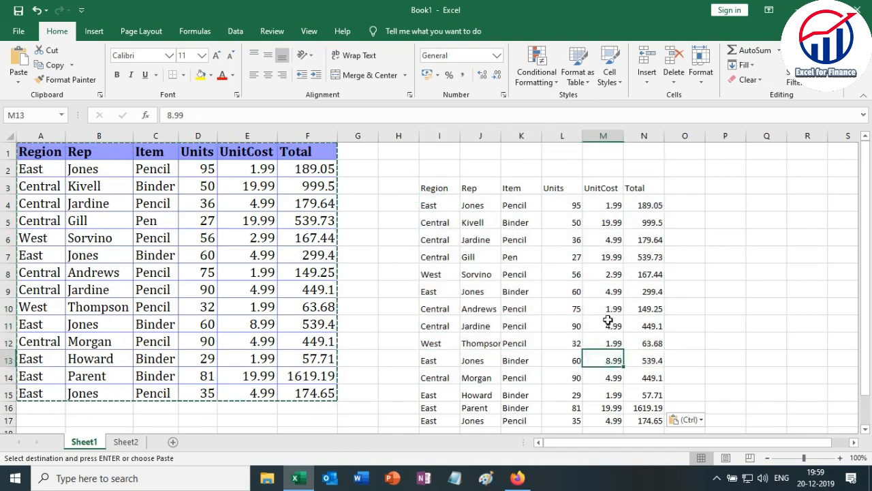
click(603, 326)
click(641, 208)
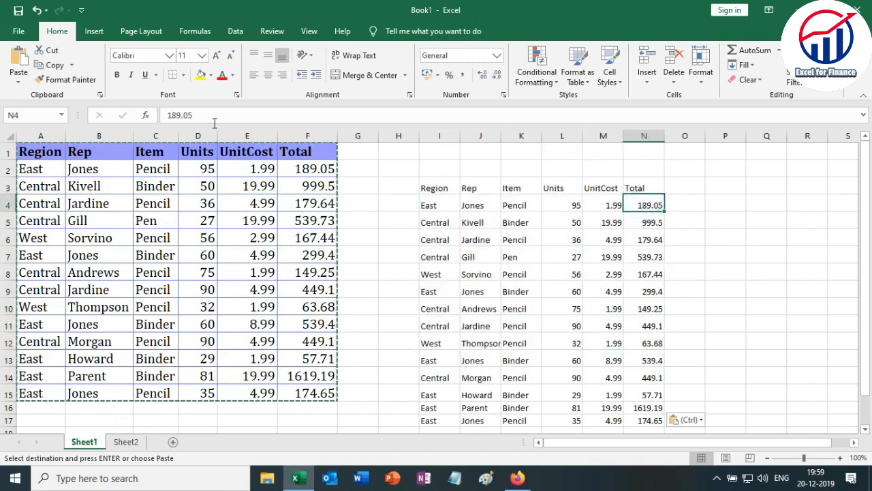
key(Escape)
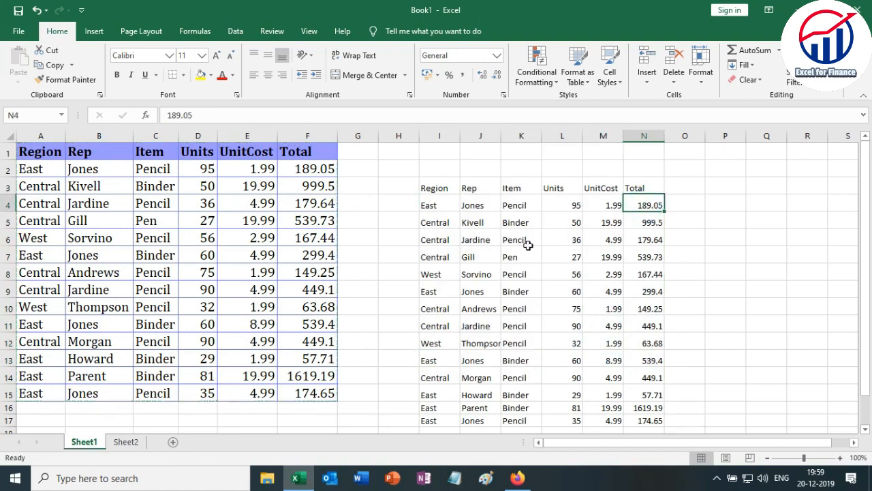
Inspect individual Total and UnitCost cells of the values-only table for formulas, finishing on Units cell L4.
click(643, 233)
click(646, 273)
click(647, 307)
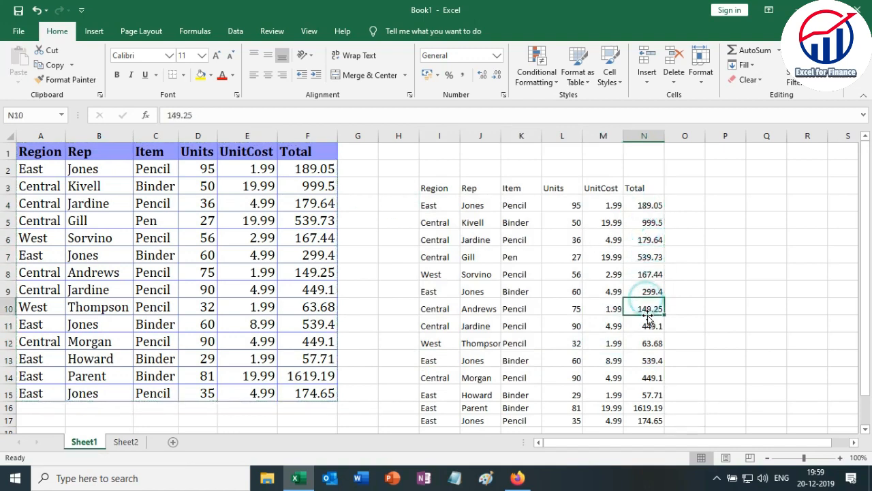
click(613, 293)
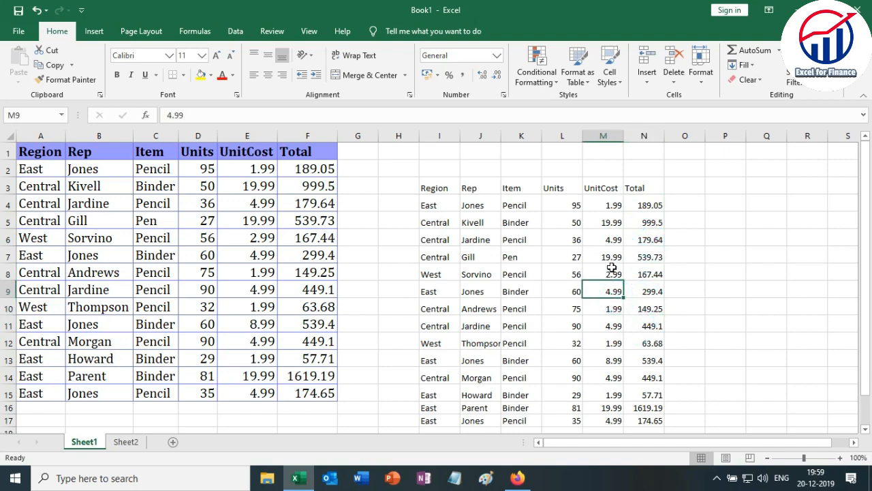
click(612, 269)
click(607, 257)
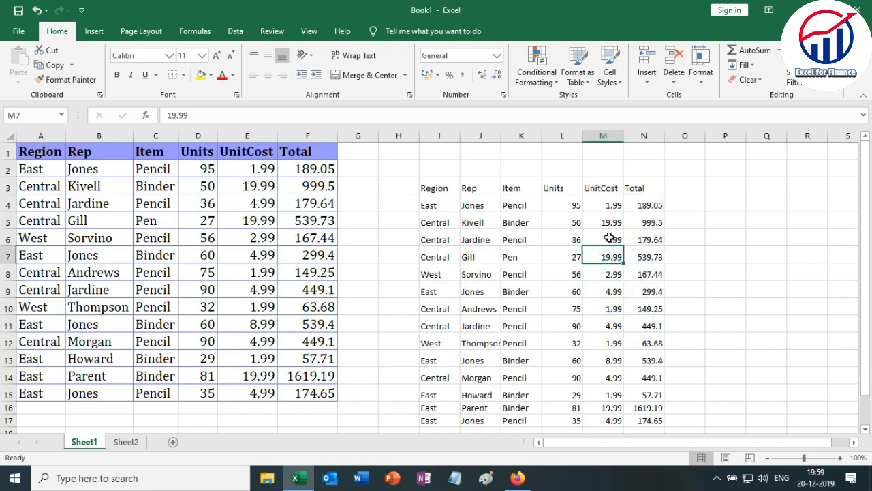
click(606, 238)
click(604, 219)
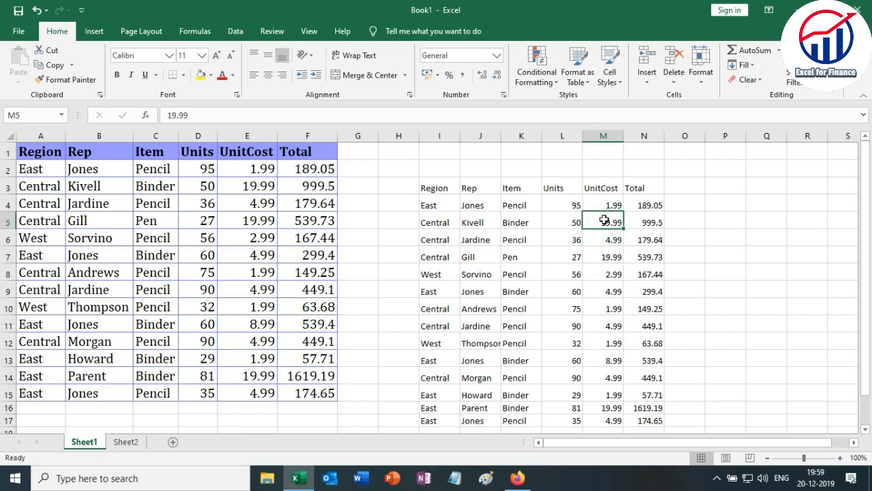
key(Up)
key(Left)
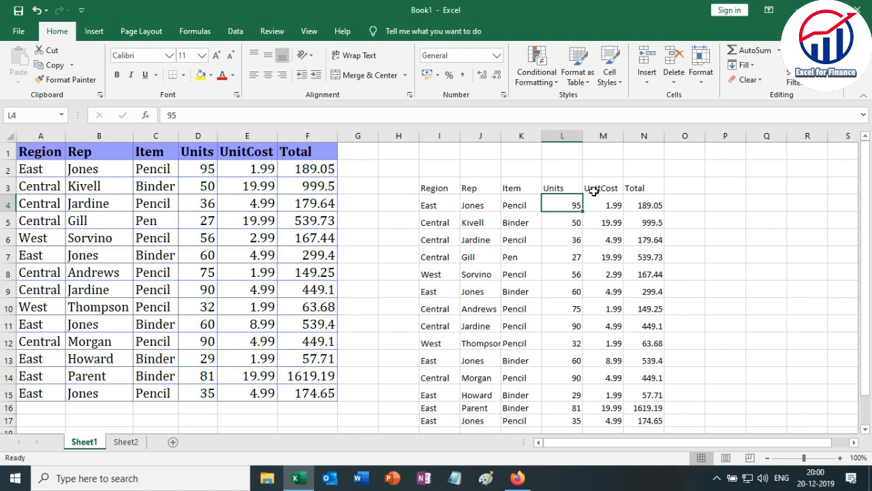
Select the pasted data range I4:N14, check UnitCost cells M11 and M6, and finish on cell I4.
drag(430, 205, 656, 378)
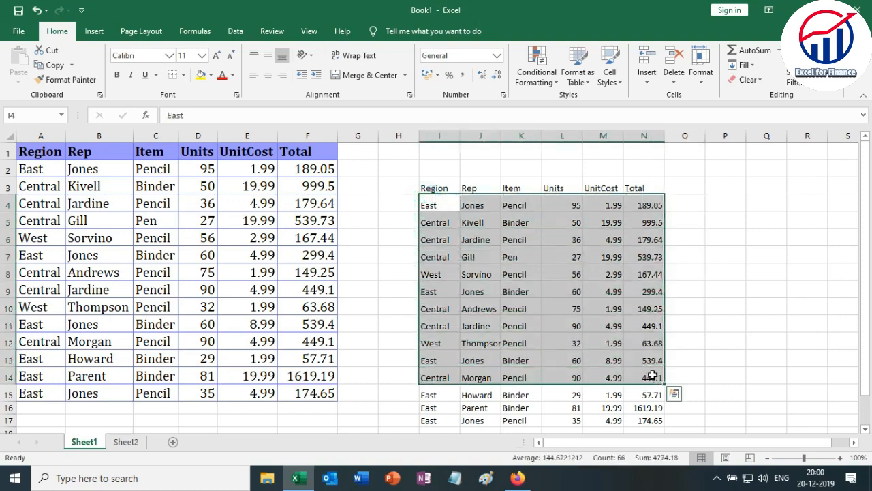
click(653, 375)
click(588, 325)
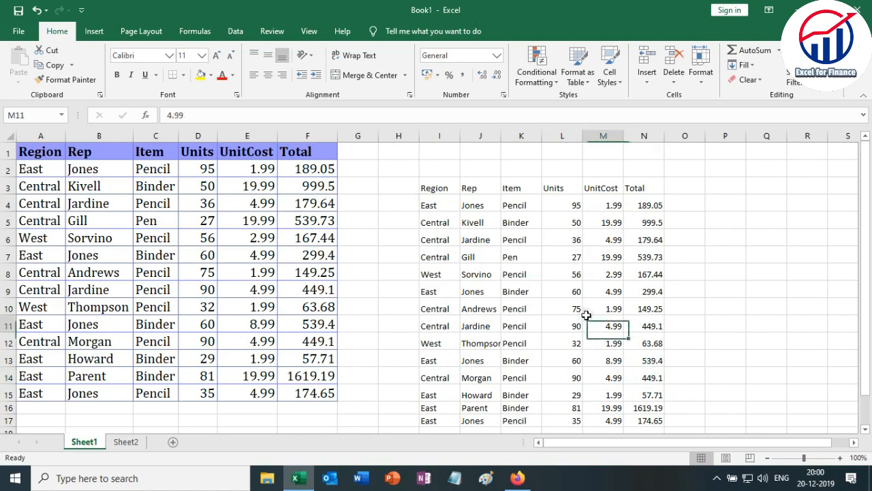
click(594, 236)
click(426, 205)
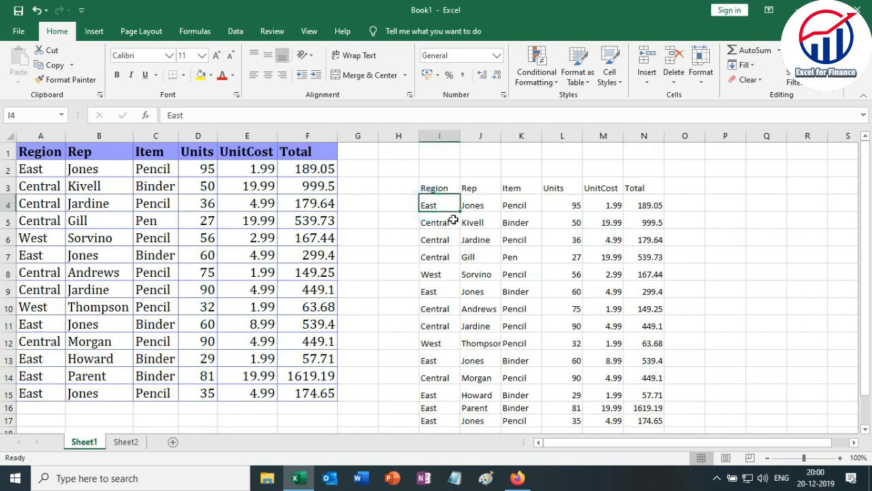
click(642, 206)
click(646, 239)
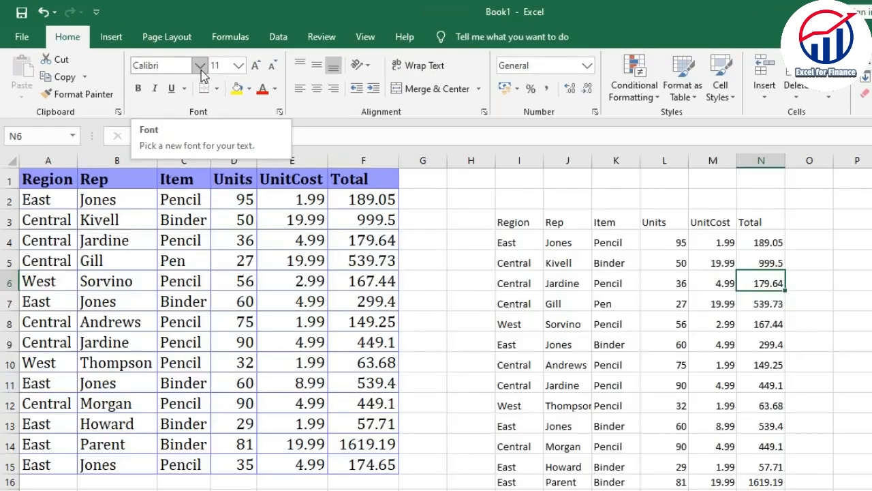
click(92, 257)
click(95, 241)
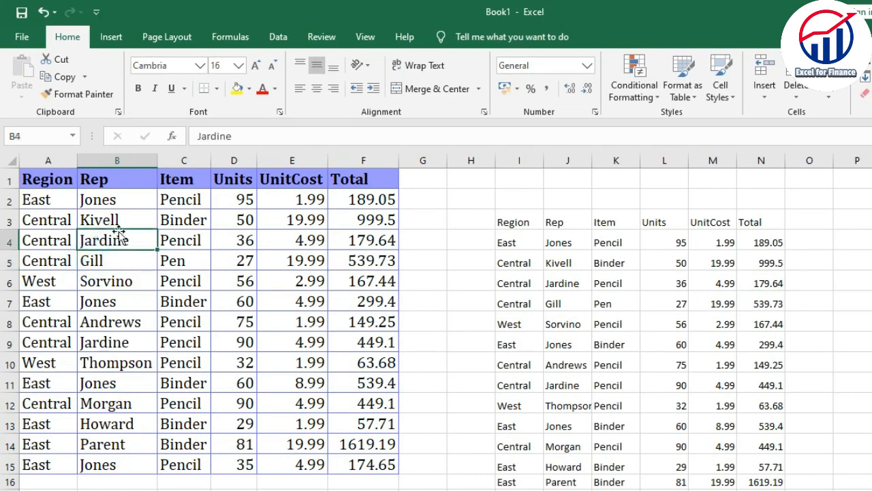
Change the font of the sales table A1:F15 to Bookman Old Style.
drag(41, 183, 362, 464)
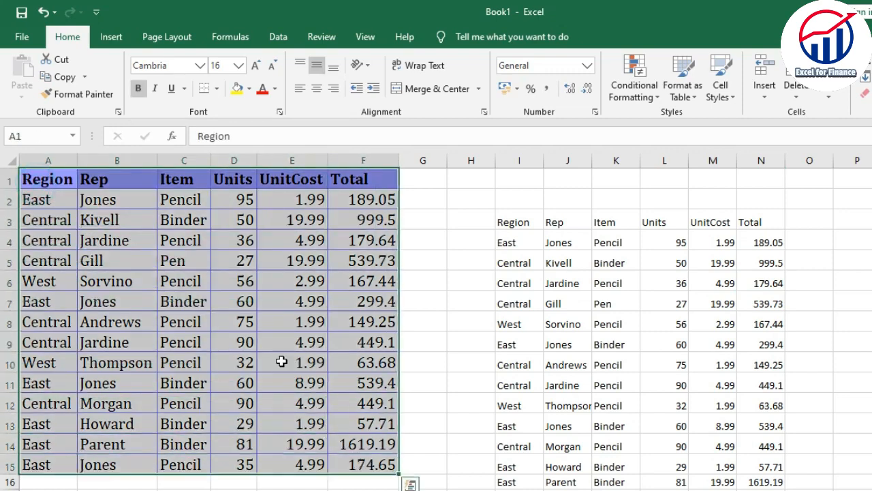
click(198, 66)
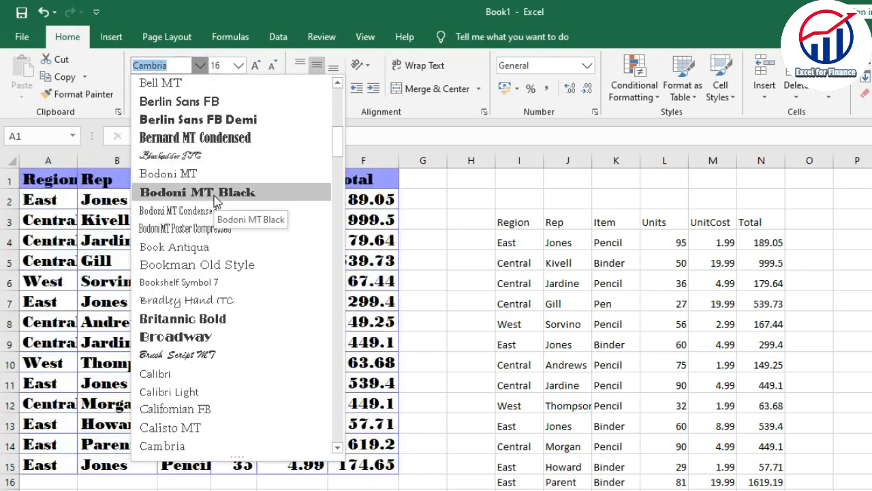
click(236, 265)
click(225, 278)
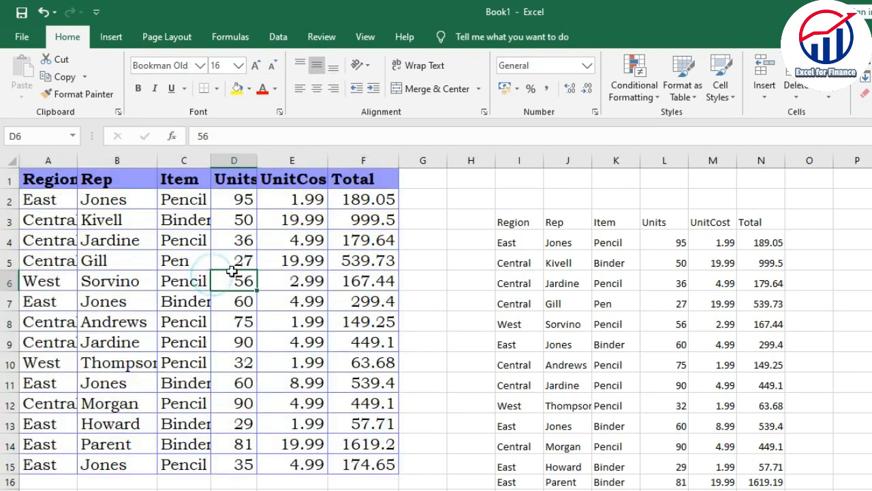
click(276, 259)
click(176, 238)
drag(35, 186, 300, 423)
click(244, 308)
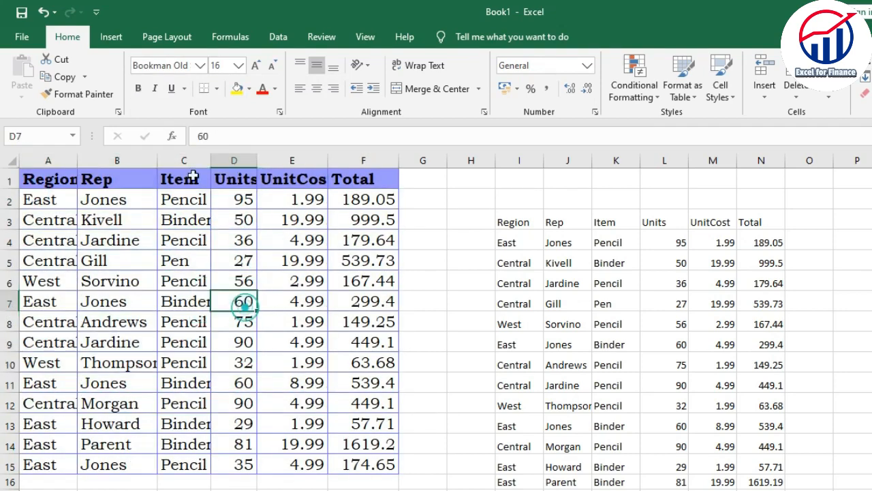
click(199, 65)
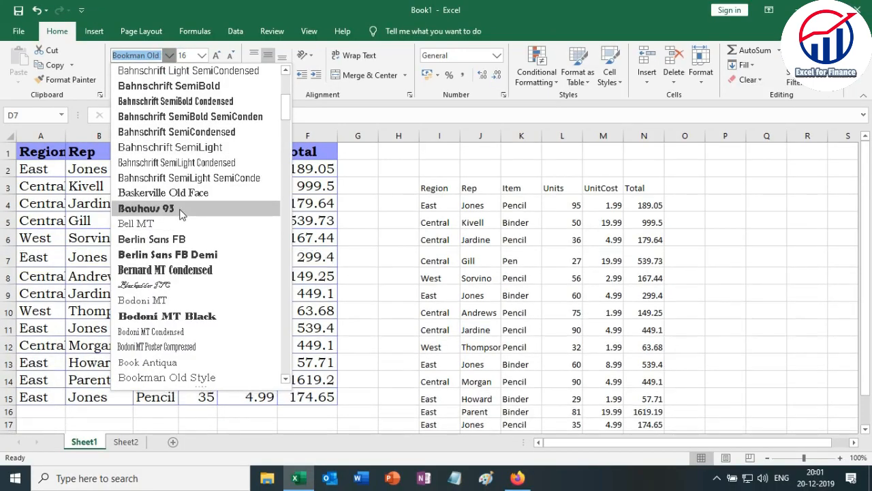
click(314, 293)
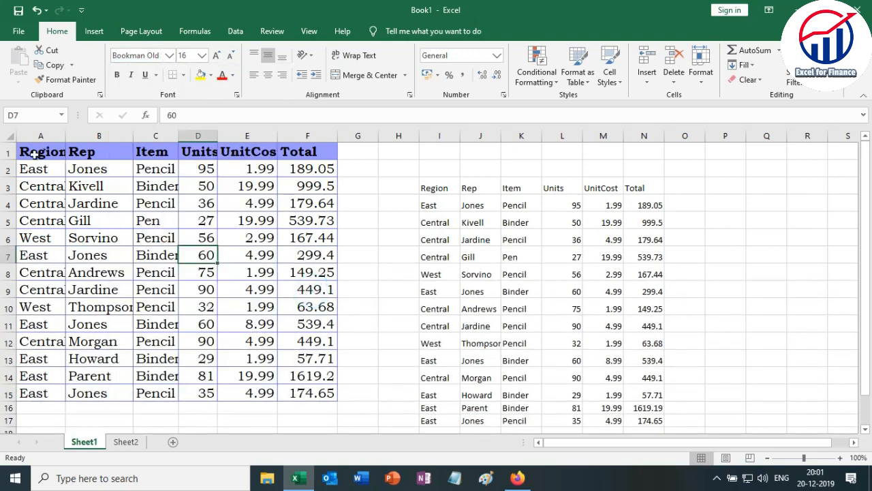
Select the sales table A1:F15, enlarge its font size to 24, and reduce it to 11.
mouse_move(34, 155)
mouse_down()
mouse_move(300, 225)
mouse_move(317, 334)
mouse_move(276, 407)
mouse_move(306, 397)
mouse_move(306, 389)
mouse_up()
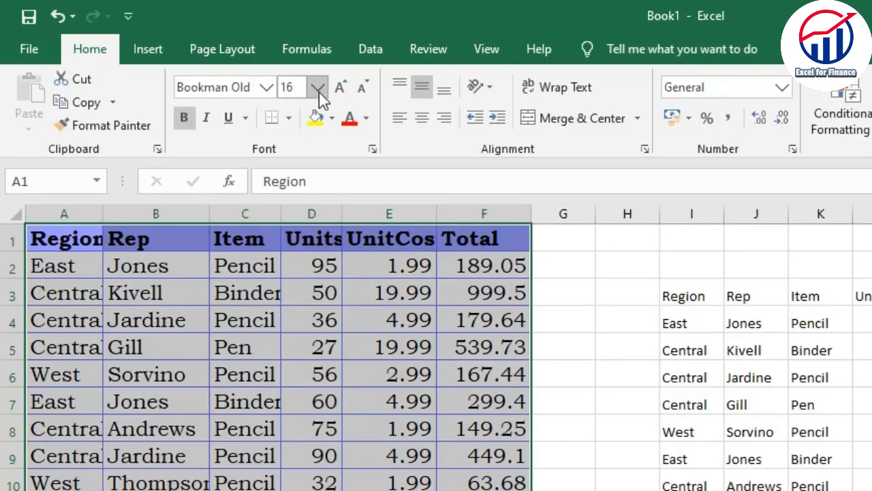
click(318, 88)
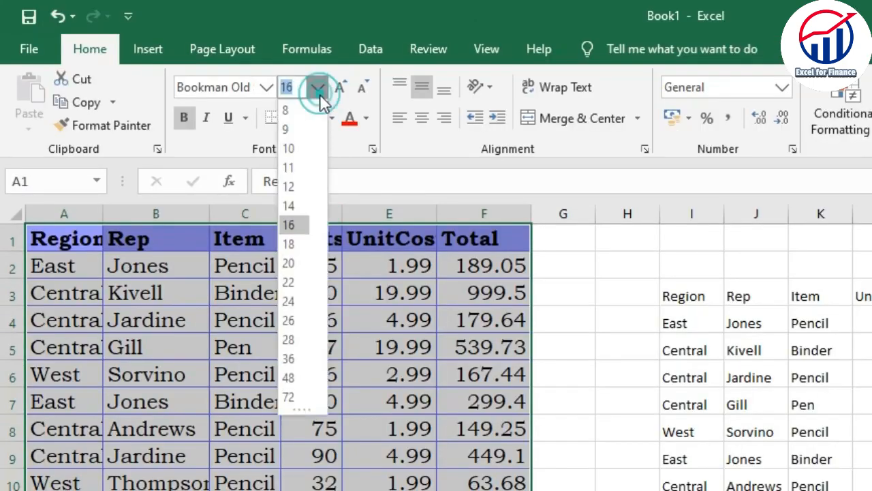
click(289, 301)
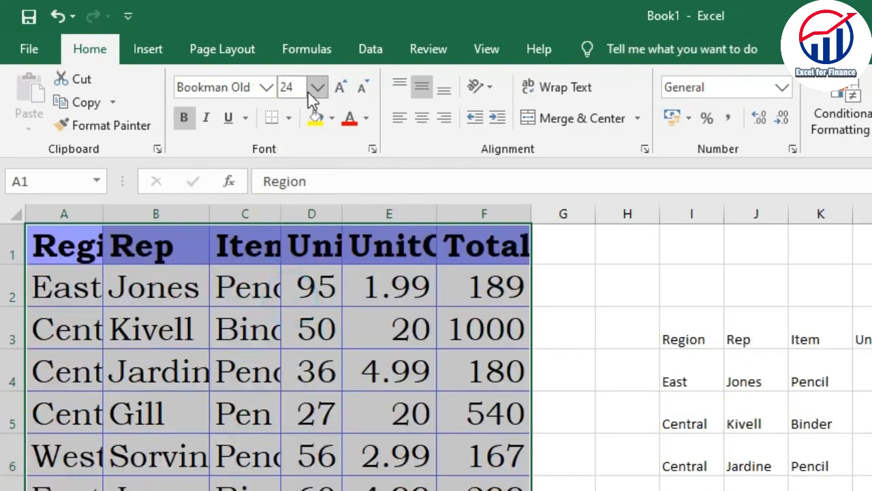
click(314, 91)
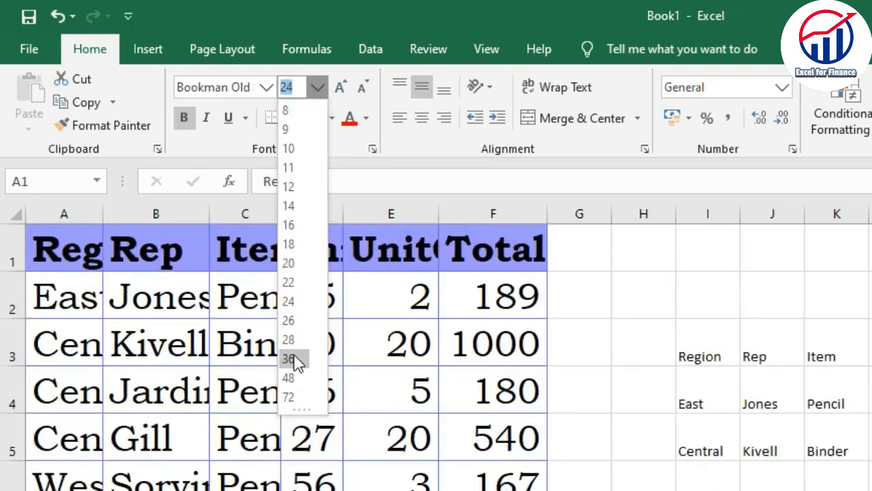
click(289, 163)
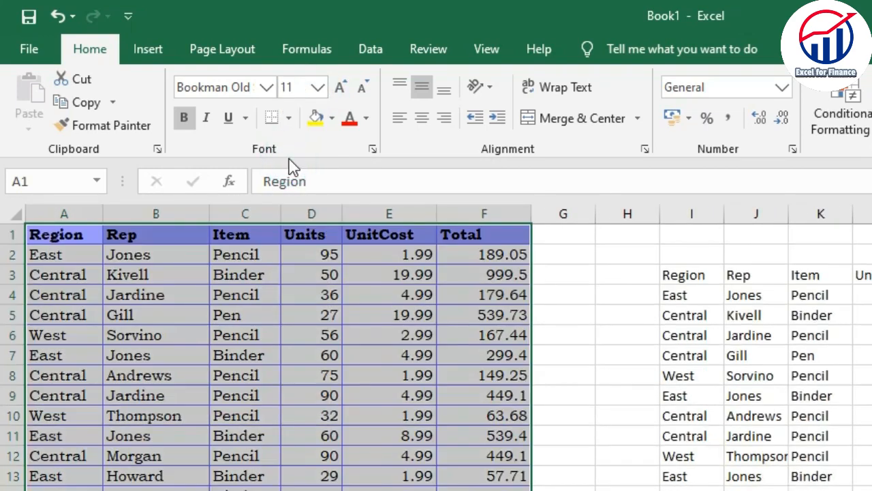
Increase the table's font size incrementally to 22, and decrease it incrementally to 12.
click(342, 90)
click(343, 89)
click(343, 90)
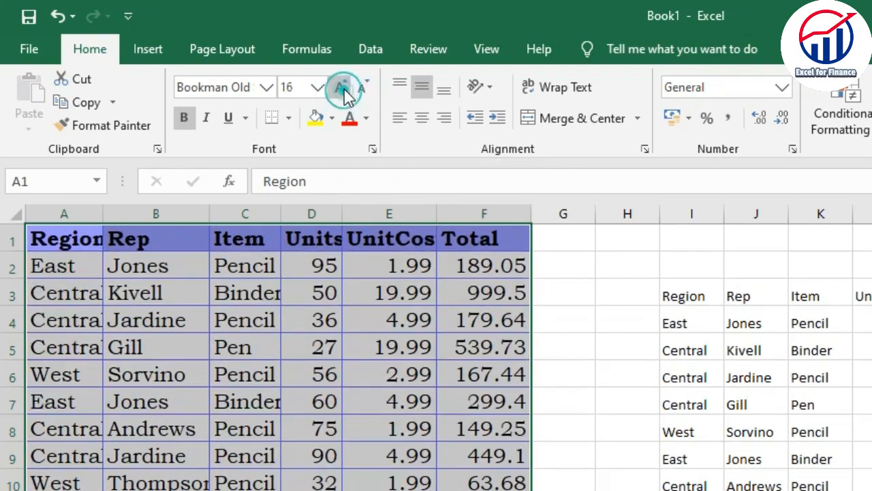
click(343, 90)
click(343, 90)
click(343, 89)
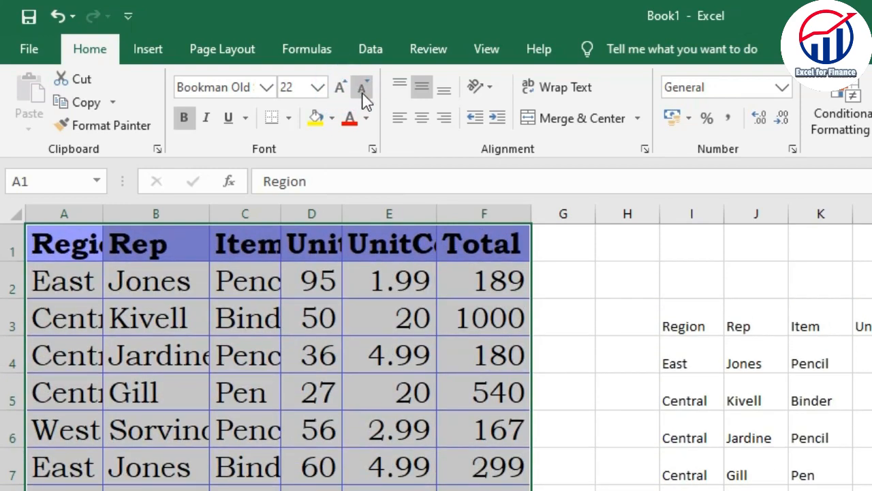
click(364, 90)
click(363, 90)
click(363, 90)
click(364, 90)
click(363, 90)
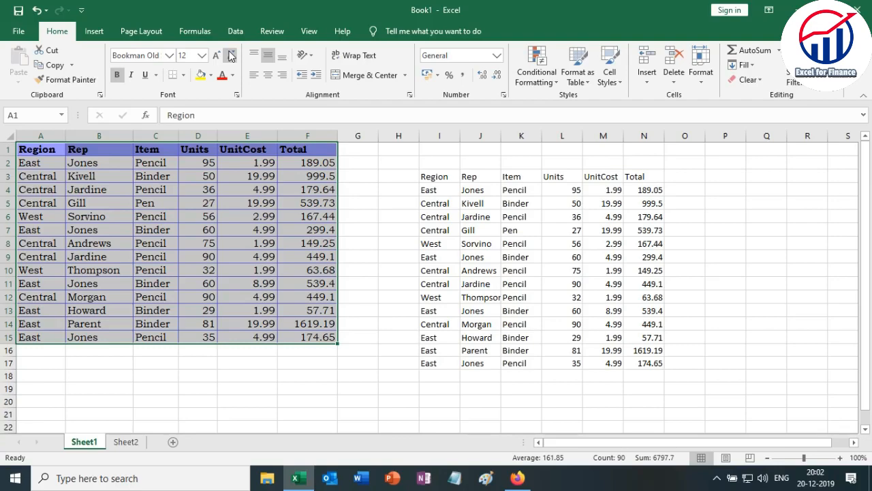
Remove bold from the table A1:F15, apply bold to all its cells, and remove it again.
click(118, 76)
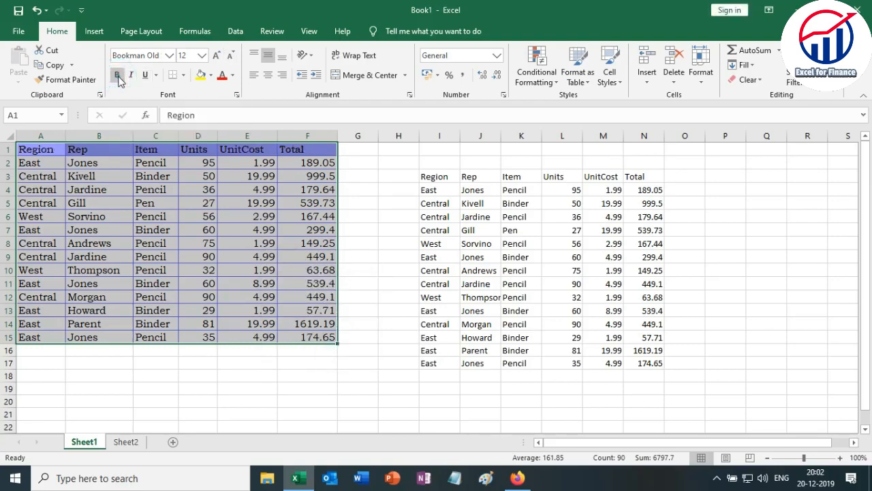
click(119, 78)
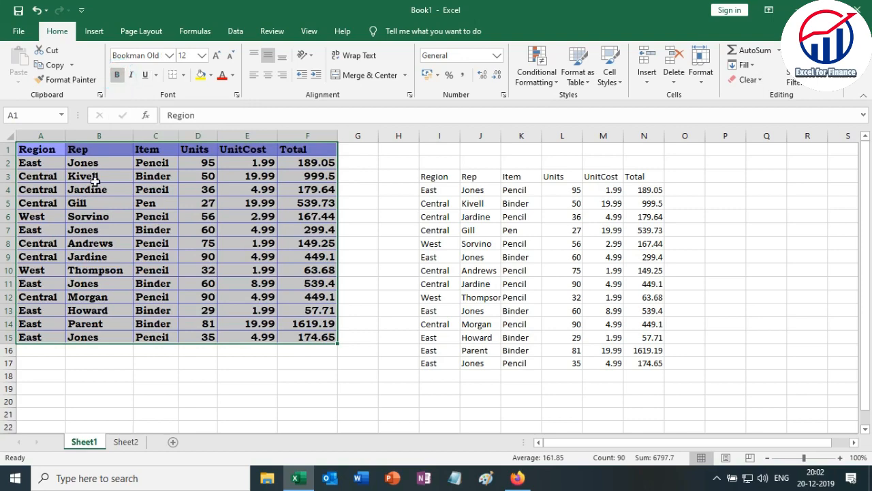
click(119, 78)
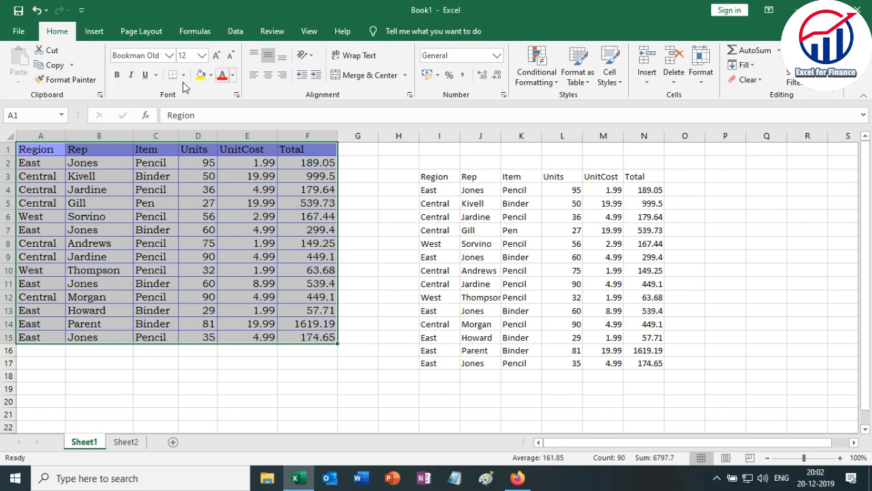
Try italic and underline one at a time on the table A1:F15, removing each again.
click(132, 76)
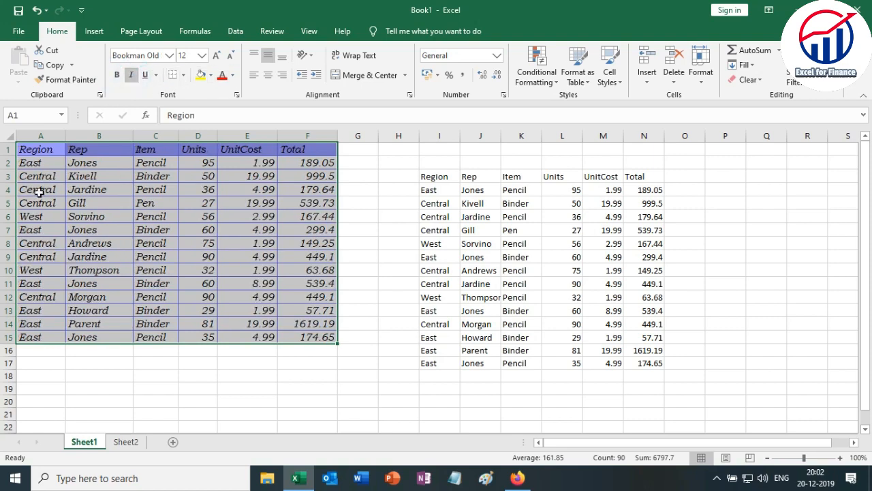
click(132, 76)
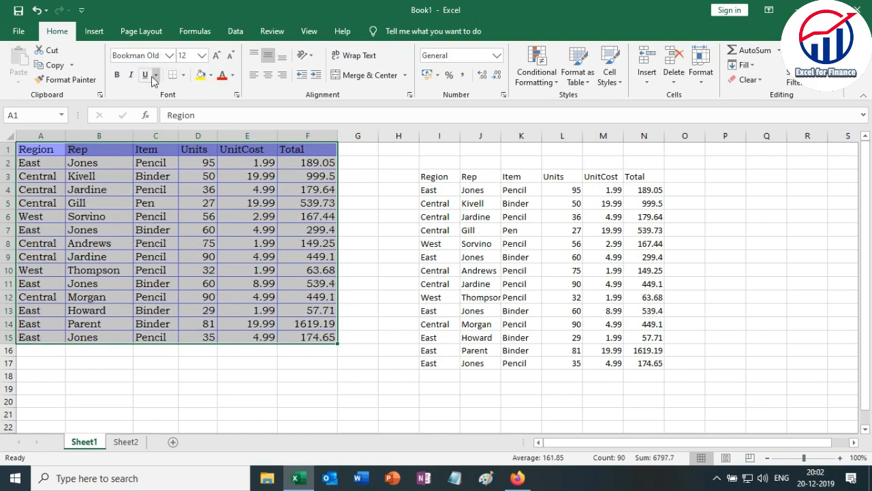
click(145, 75)
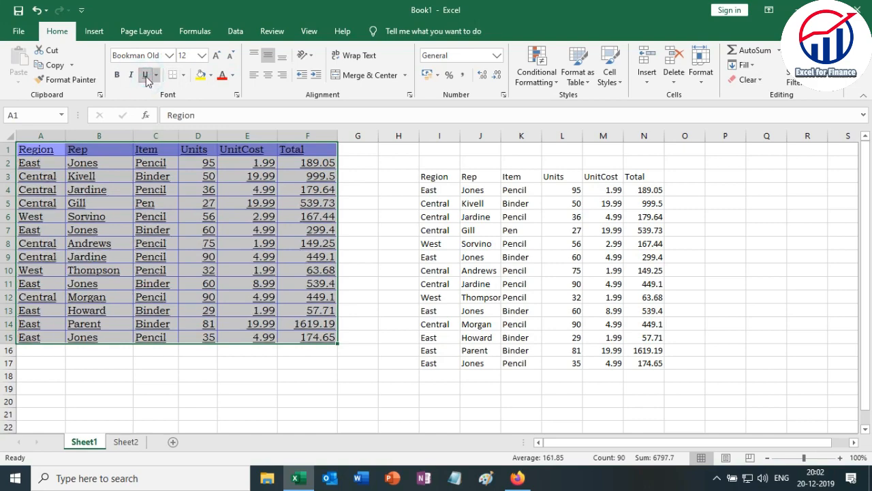
click(145, 75)
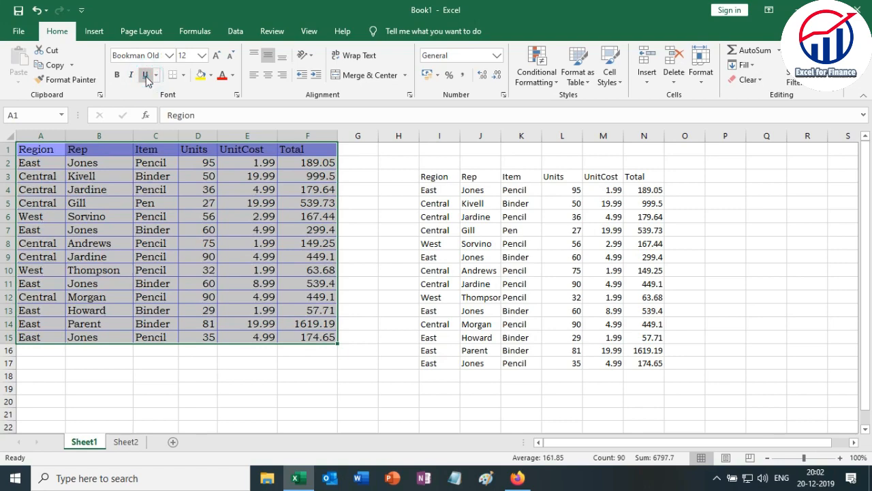
click(173, 203)
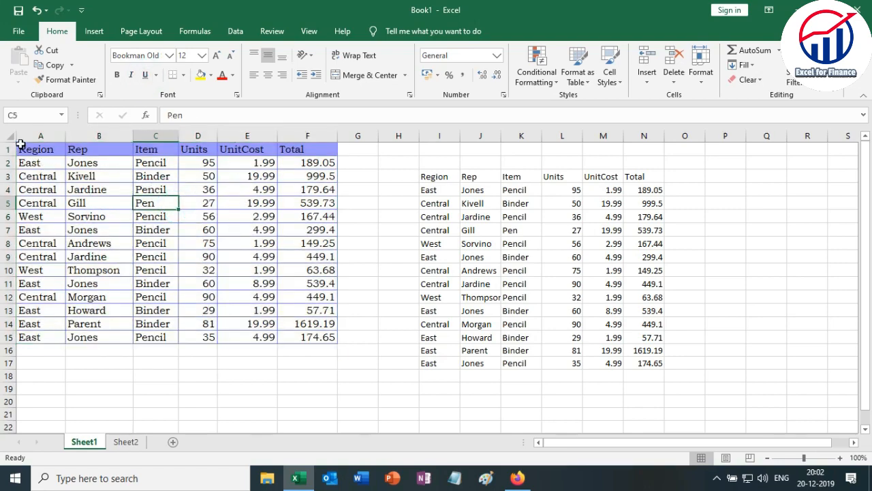
Apply bold, italic and underline to the header row A1:F1 of the sales table.
drag(20, 147, 312, 138)
click(117, 75)
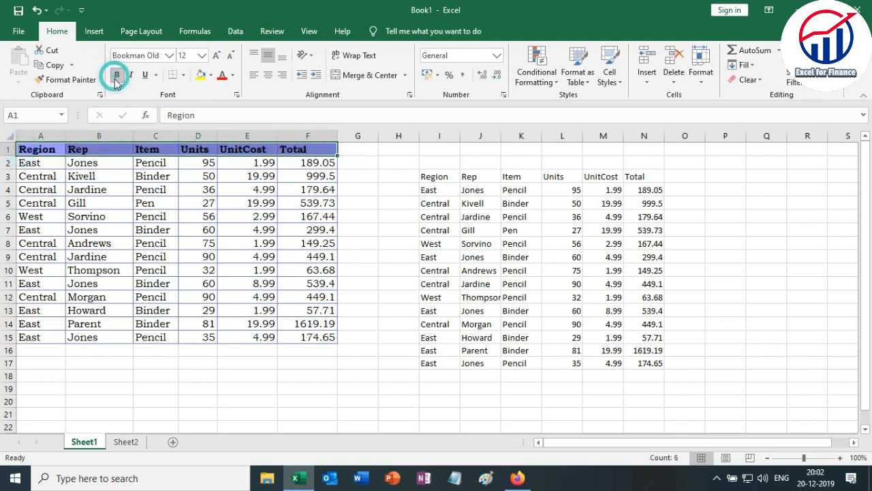
click(131, 75)
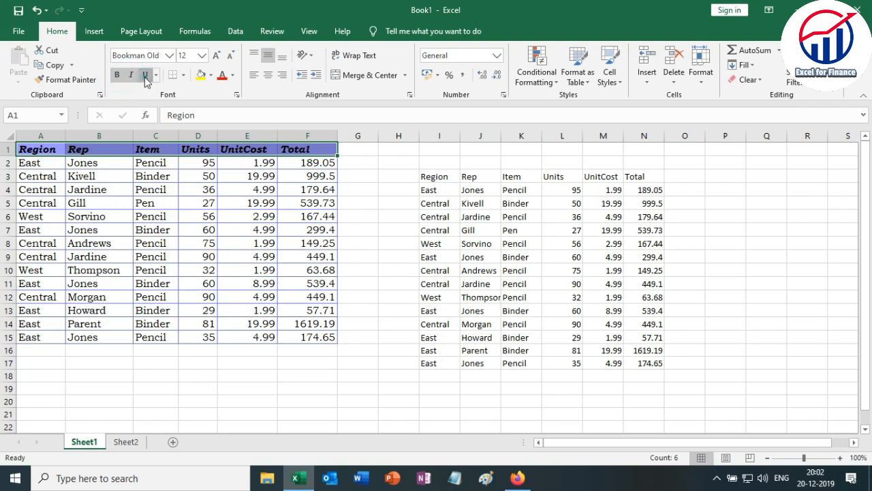
click(145, 77)
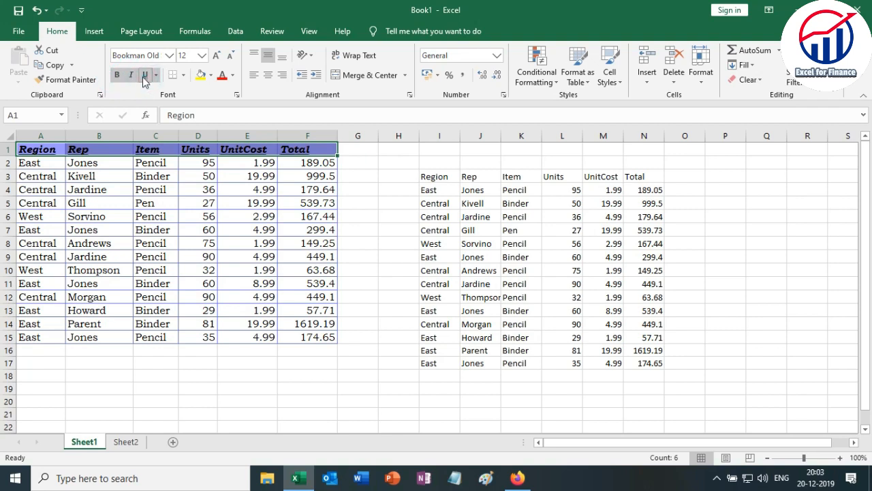
click(202, 189)
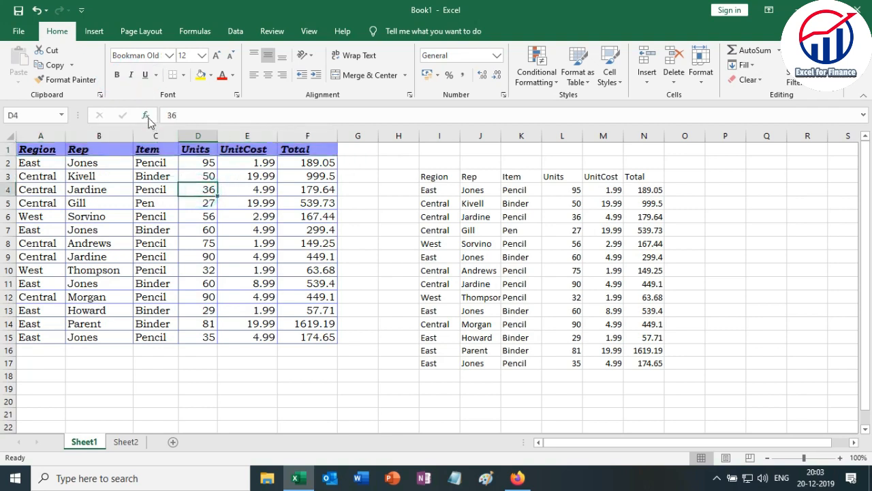
click(183, 75)
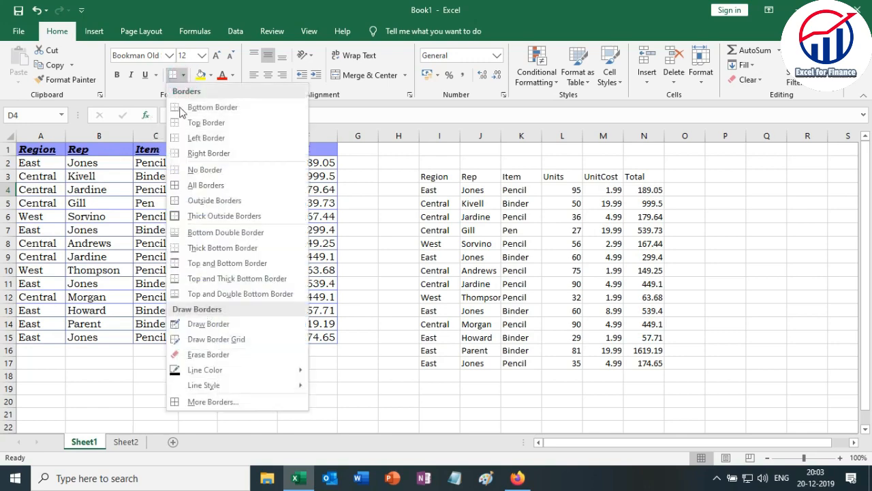
click(138, 186)
drag(23, 149, 302, 338)
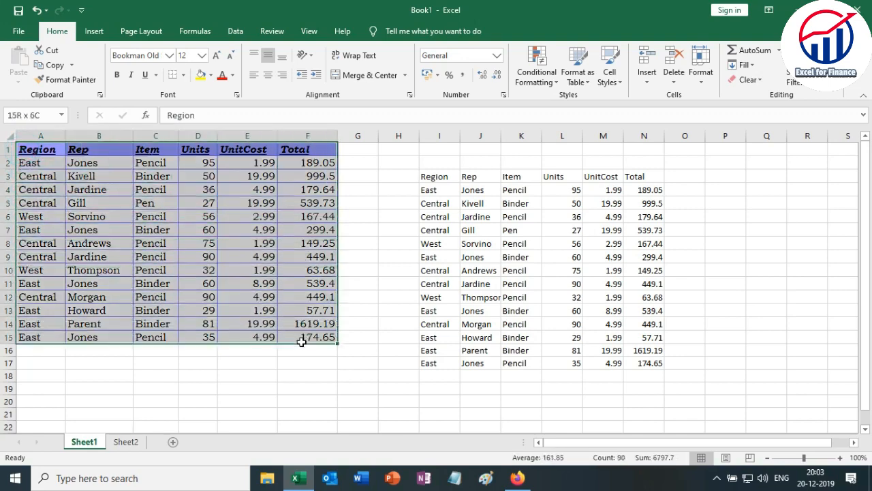
click(358, 310)
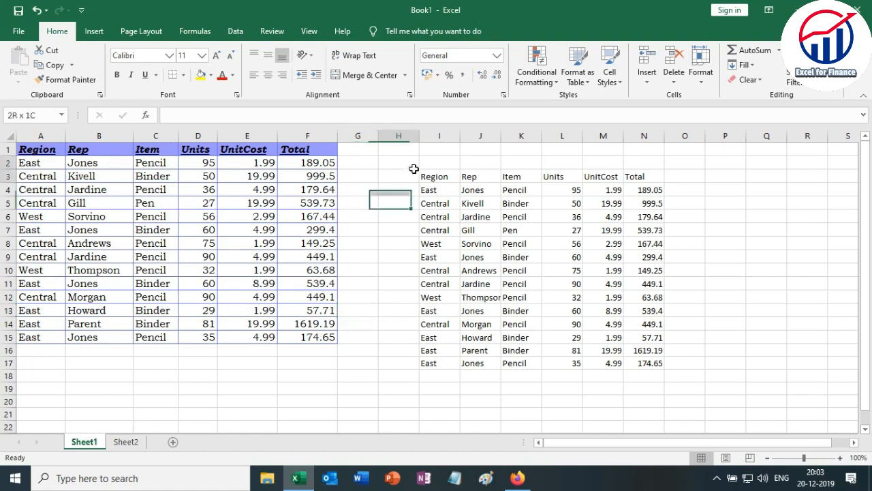
Delete the values-only copy of the table by clearing the contents of H3:O18.
drag(409, 176, 686, 374)
key(Delete)
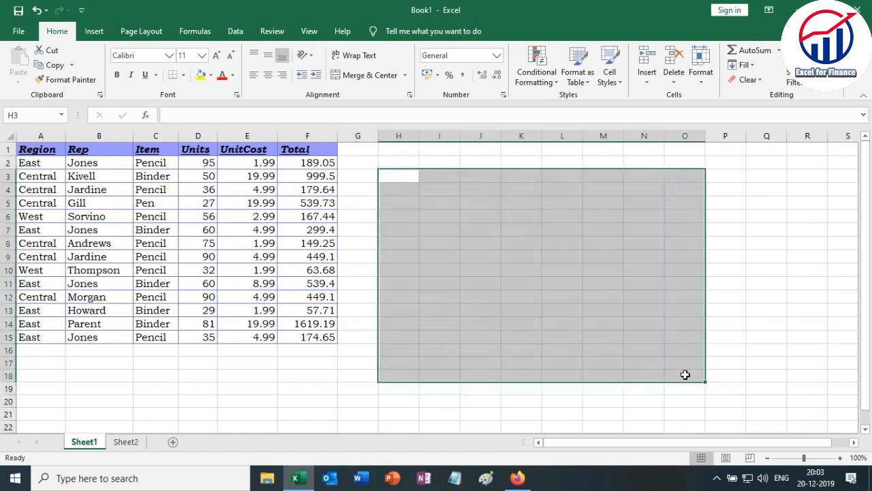
click(510, 347)
click(392, 270)
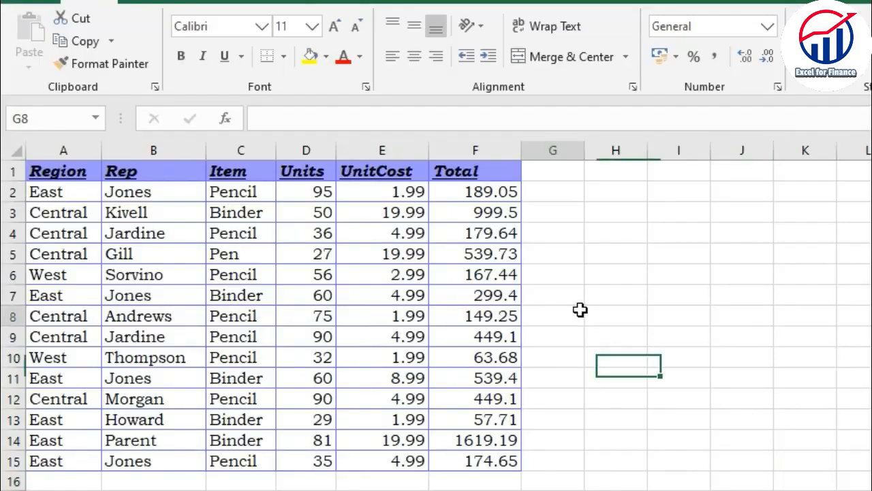
click(366, 230)
click(627, 295)
click(655, 276)
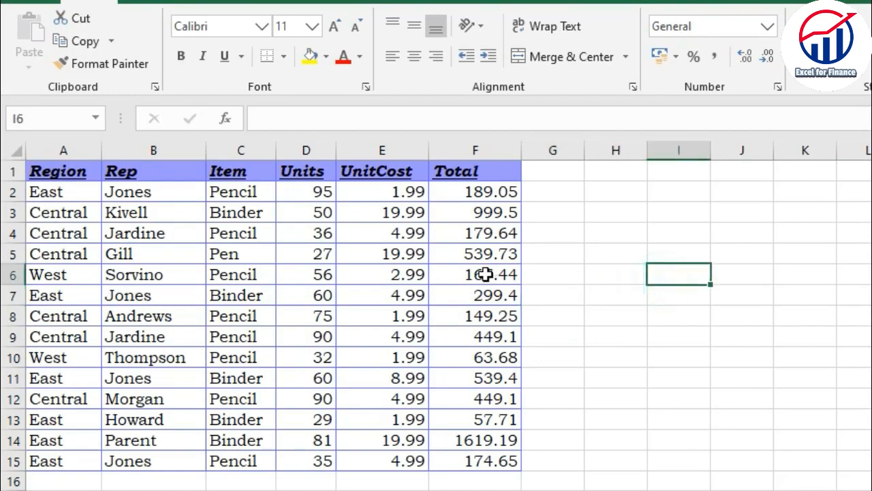
drag(444, 205, 467, 461)
click(351, 460)
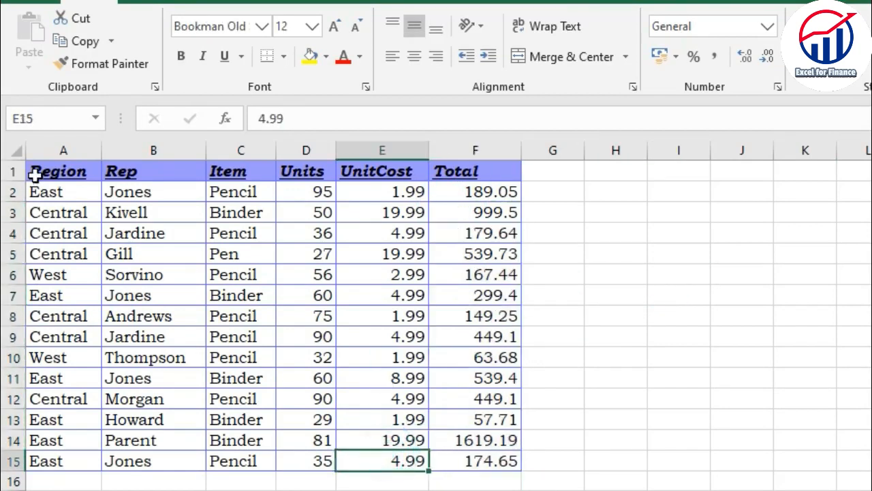
Apply all borders to the sales table A1:F15.
drag(35, 172, 490, 456)
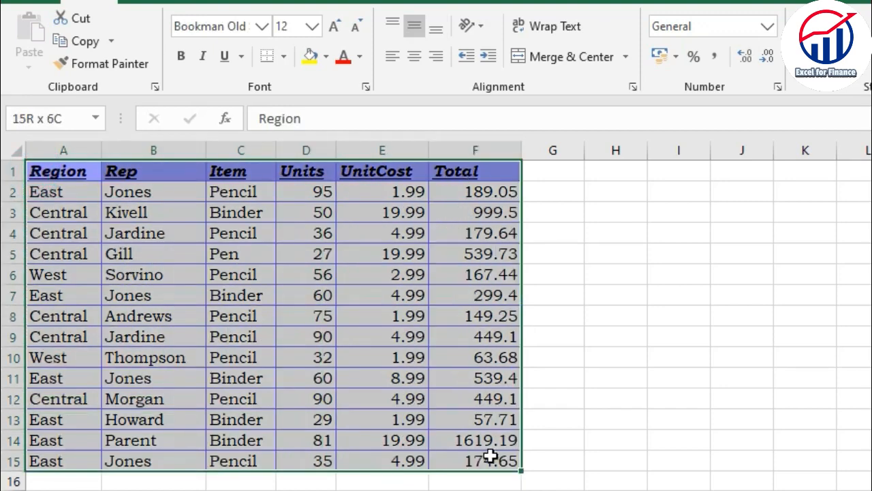
click(284, 59)
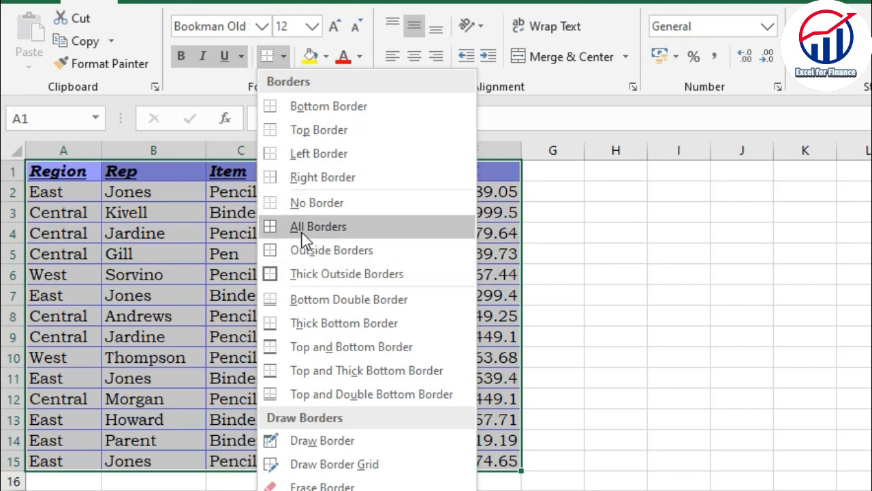
click(326, 236)
click(360, 317)
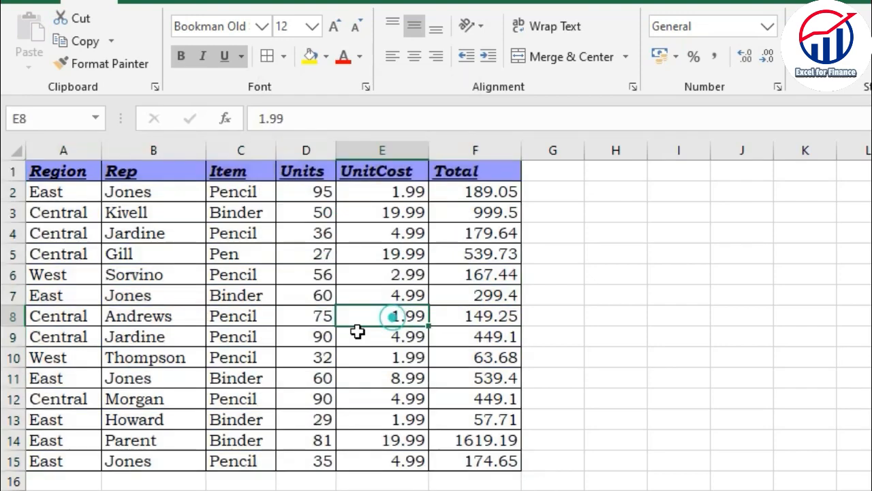
drag(61, 172, 494, 458)
drag(590, 411, 587, 402)
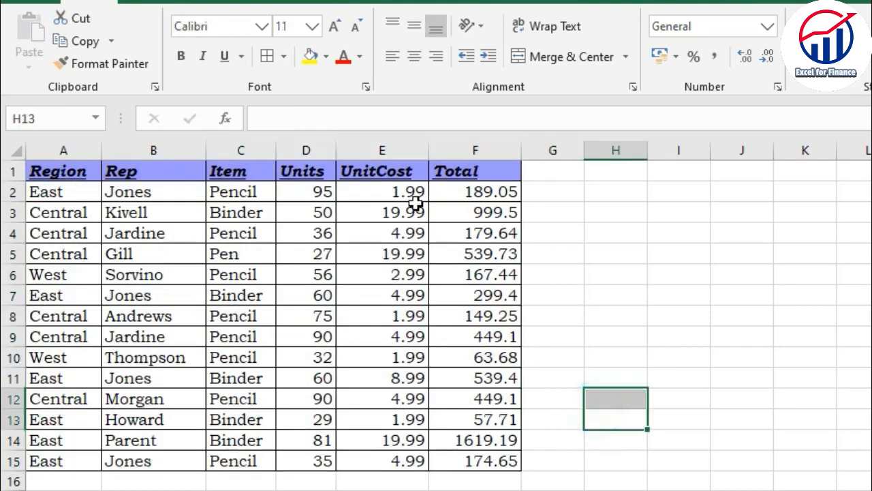
click(547, 331)
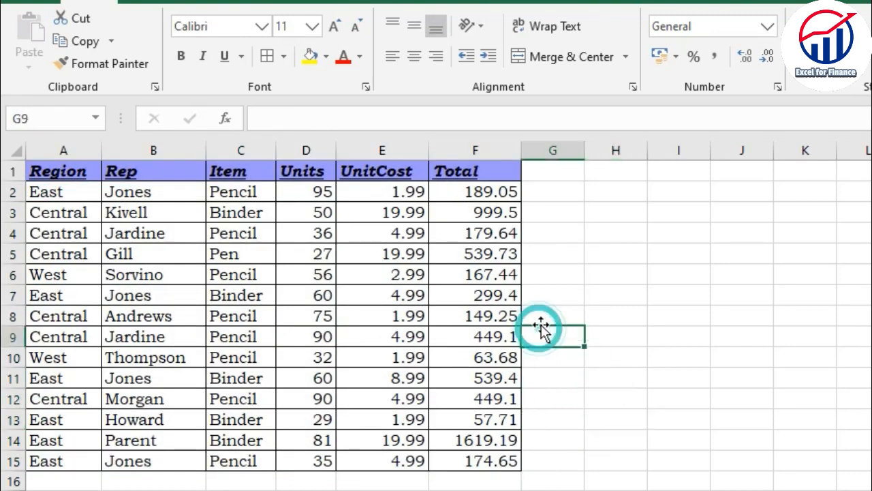
Choose the thickest solid border line style and reapply all borders to the table A1:F15.
drag(61, 172, 475, 461)
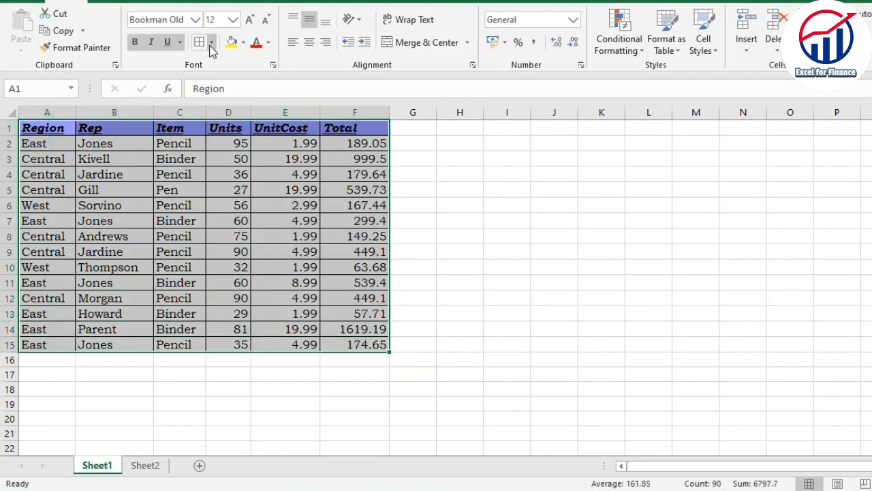
click(211, 44)
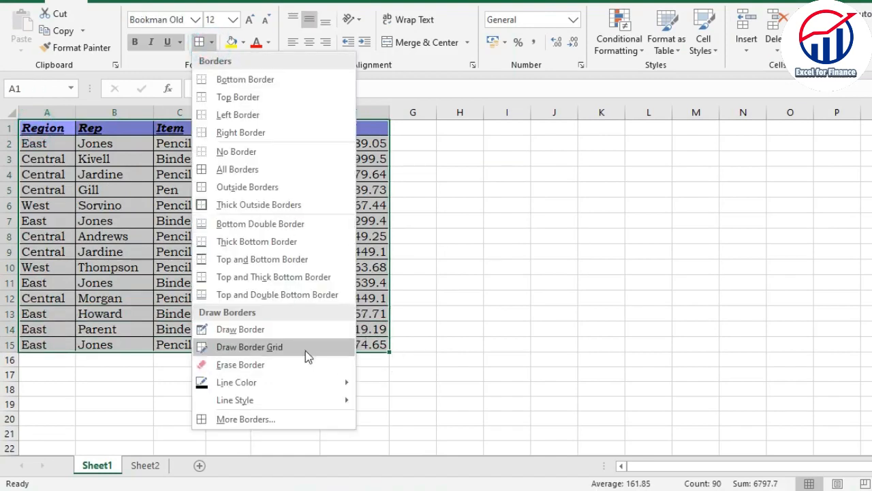
mouse_move(287, 402)
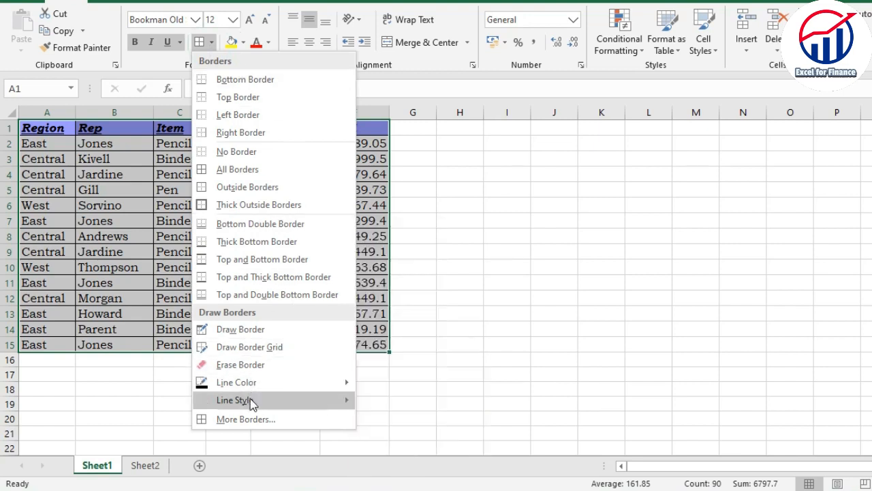
mouse_move(258, 407)
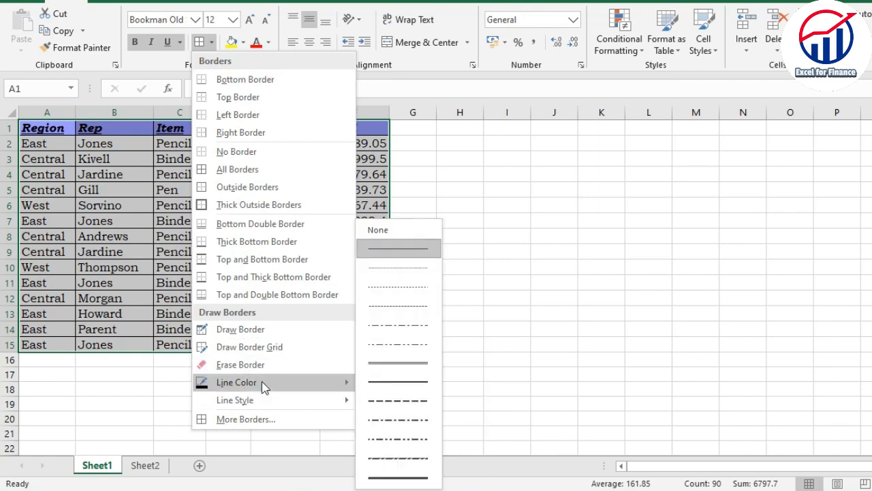
mouse_move(314, 383)
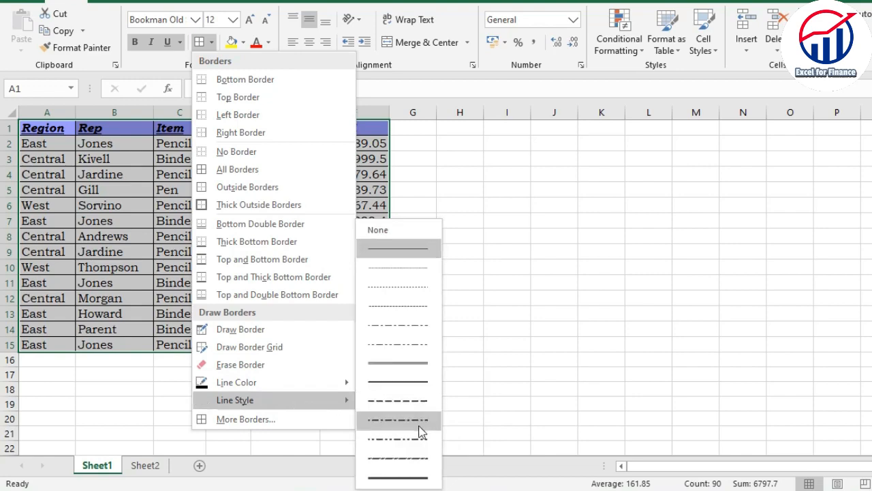
click(398, 478)
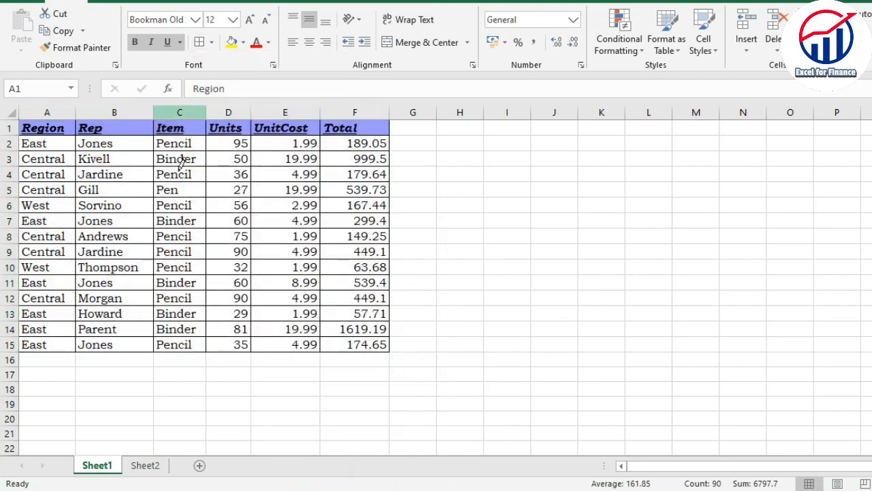
click(199, 42)
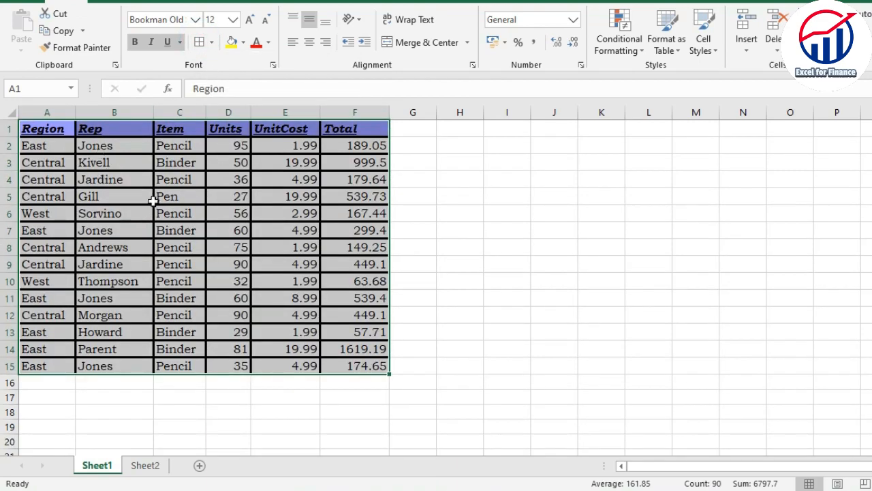
click(167, 258)
click(431, 267)
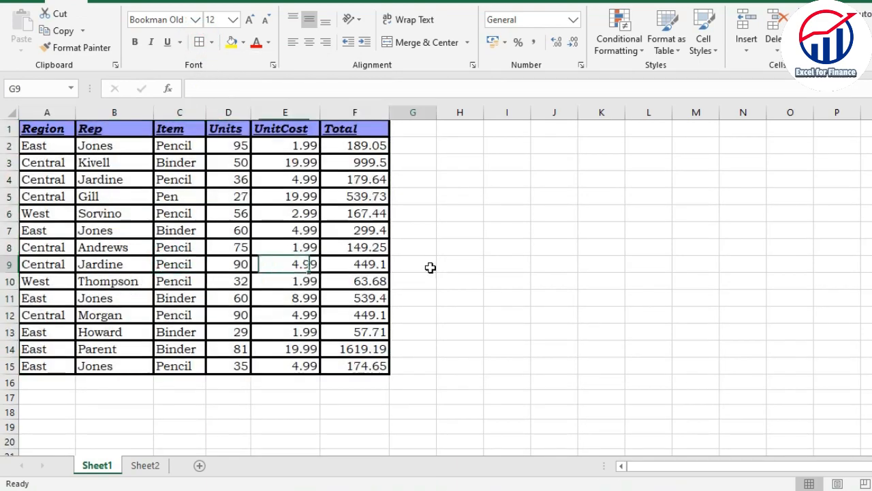
click(219, 214)
click(130, 186)
click(128, 248)
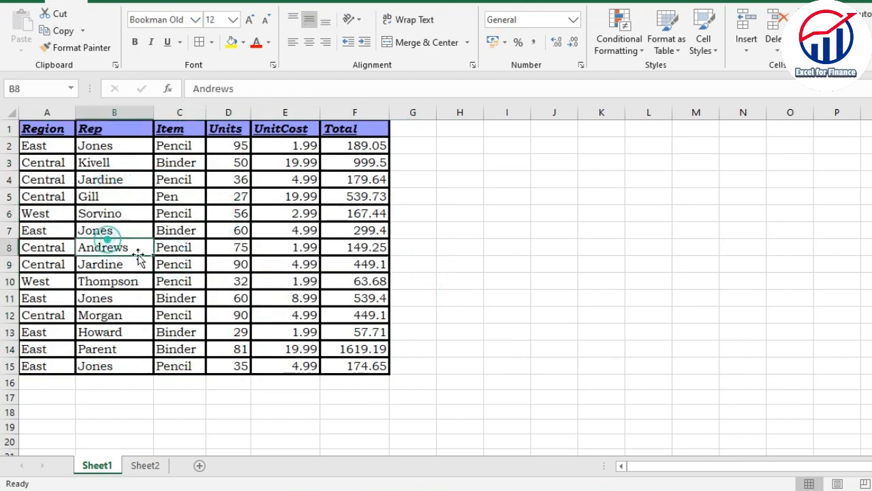
Set the border line color to dark red and apply all borders to the range A1:F14.
drag(32, 130, 368, 349)
click(212, 41)
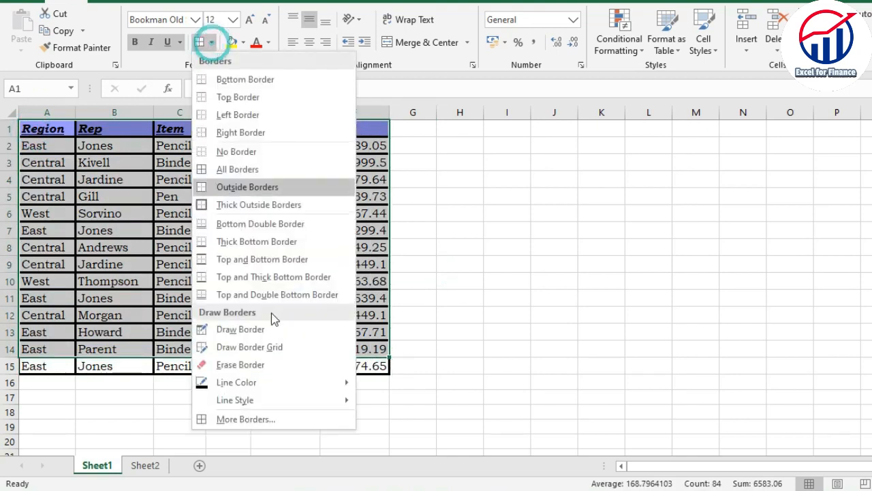
mouse_move(268, 386)
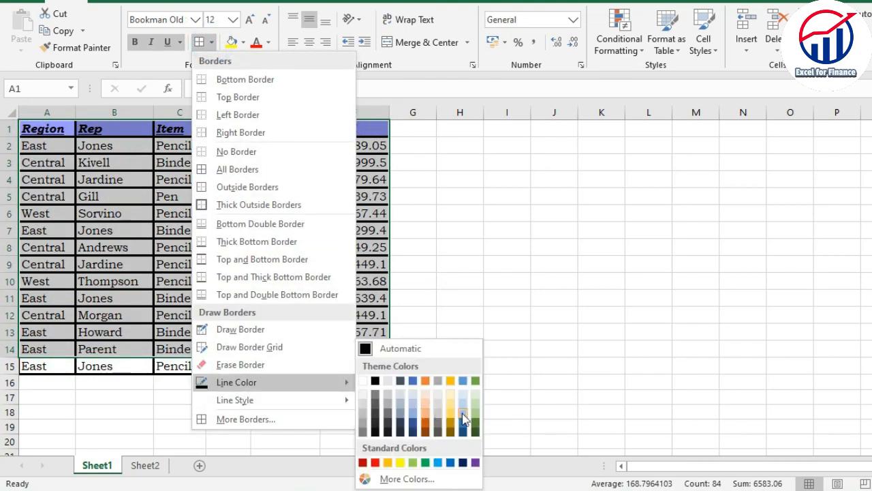
click(363, 463)
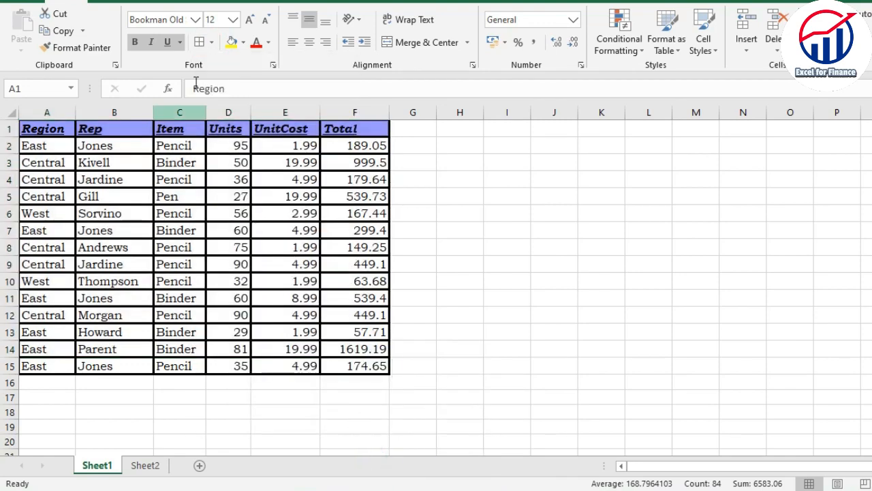
click(199, 42)
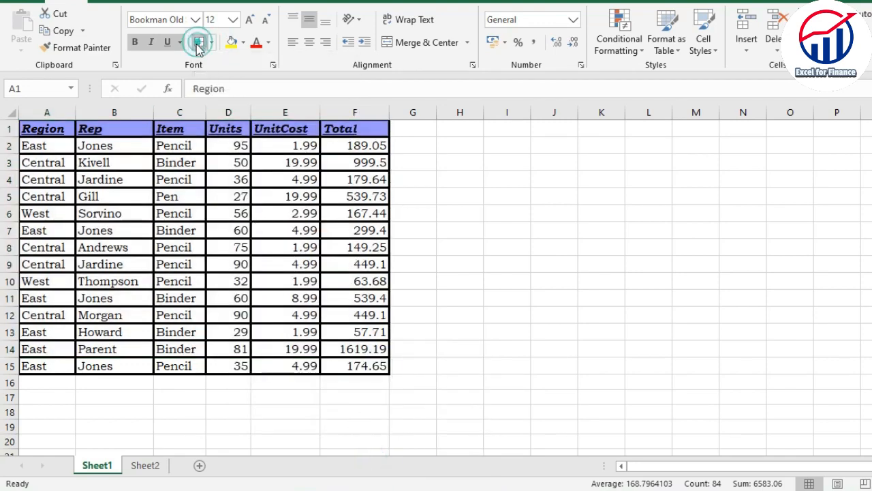
click(199, 255)
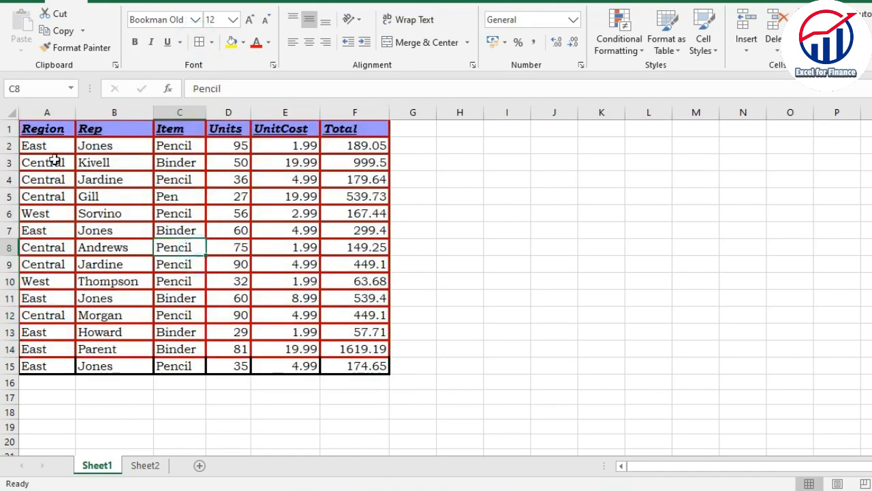
drag(53, 177, 300, 298)
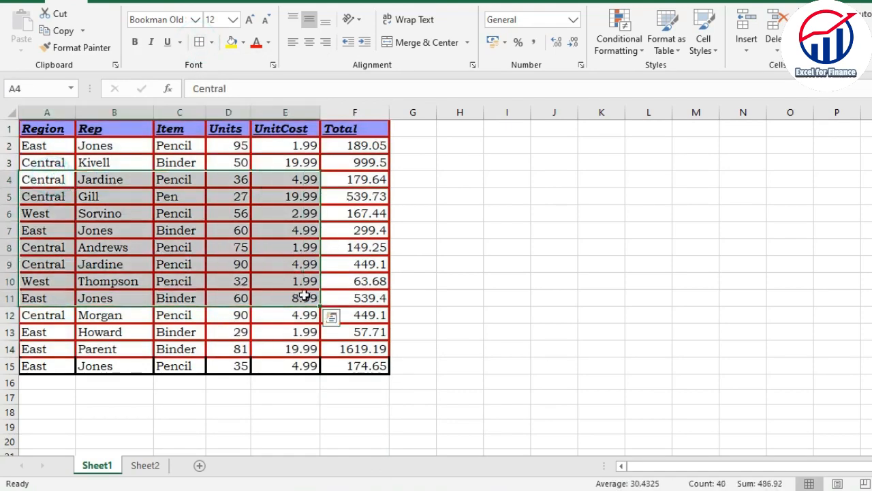
click(297, 296)
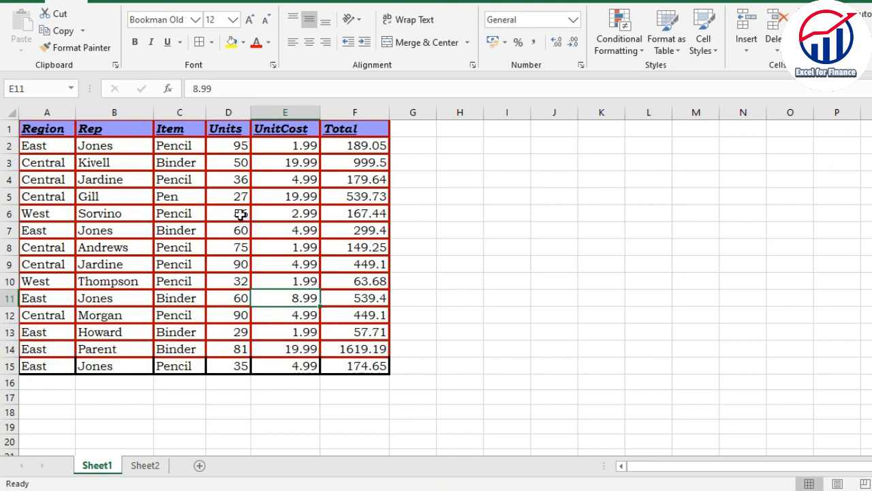
Fill the whole table A1:F15 with a light gold theme color.
drag(32, 132, 361, 362)
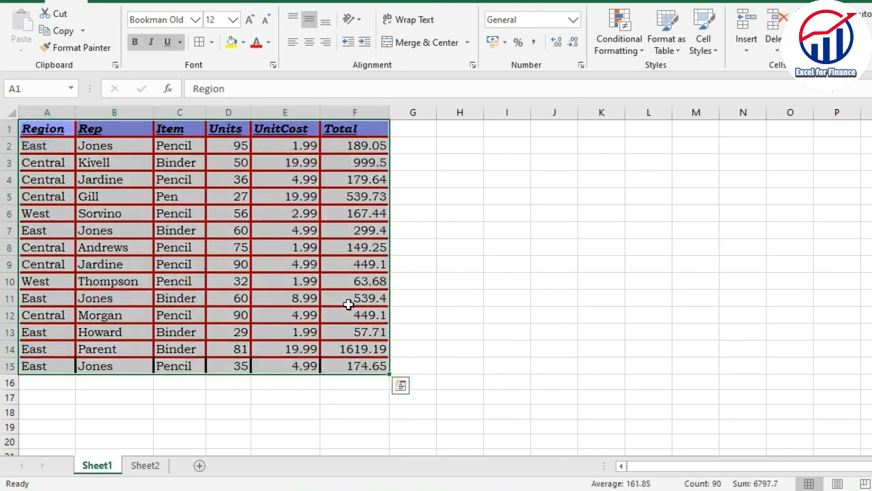
click(242, 43)
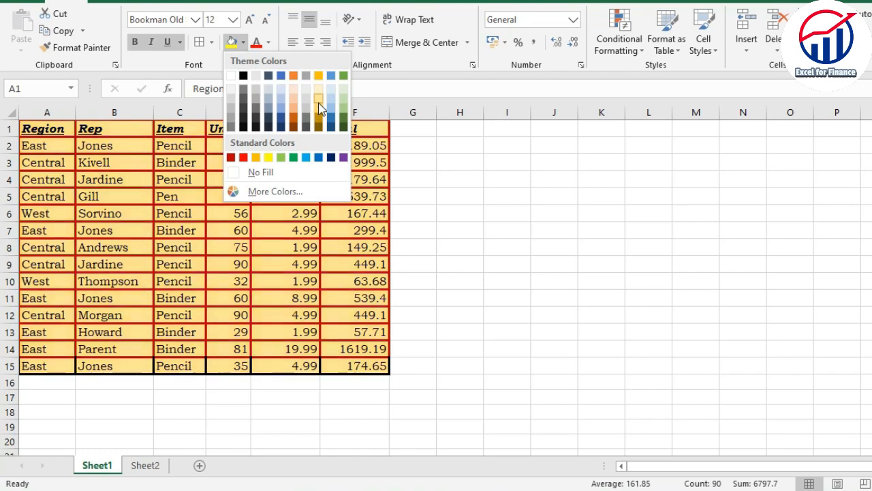
click(319, 103)
click(284, 195)
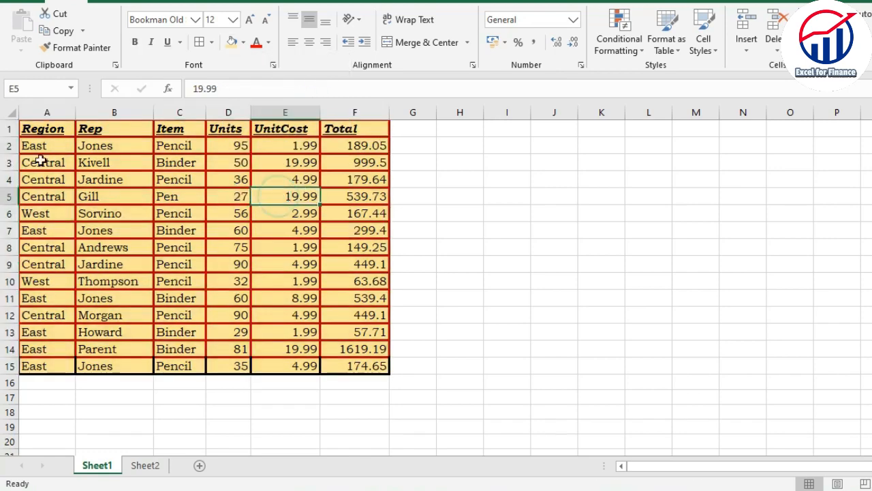
drag(26, 129, 356, 364)
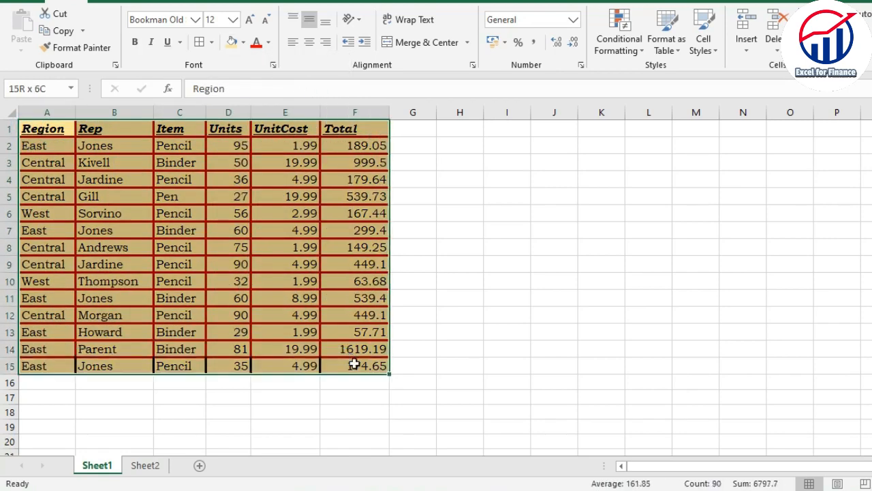
click(239, 297)
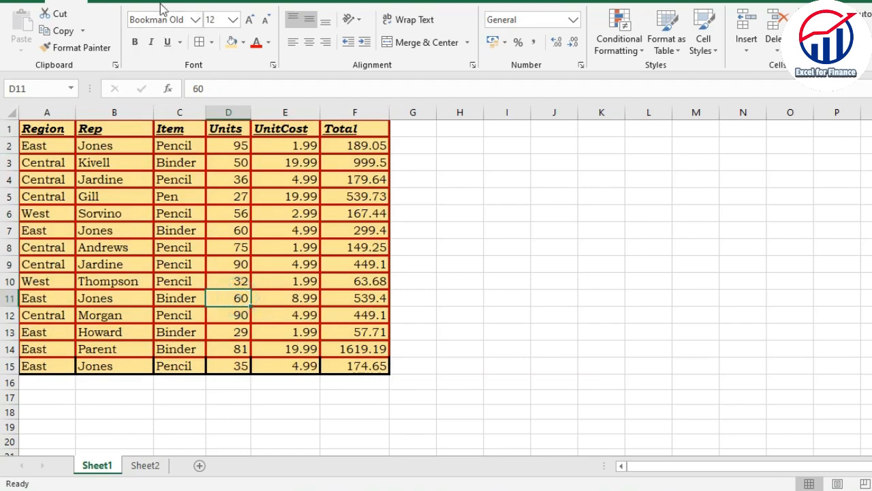
drag(61, 248, 360, 362)
click(352, 332)
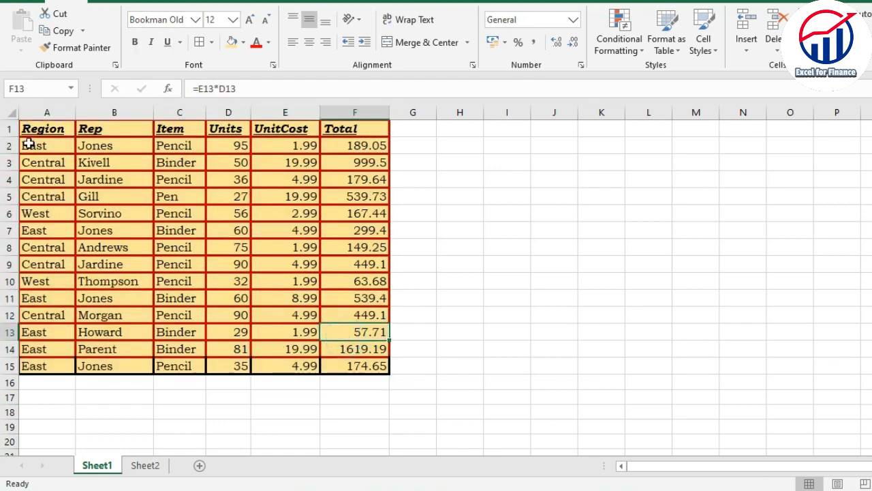
drag(31, 144, 348, 358)
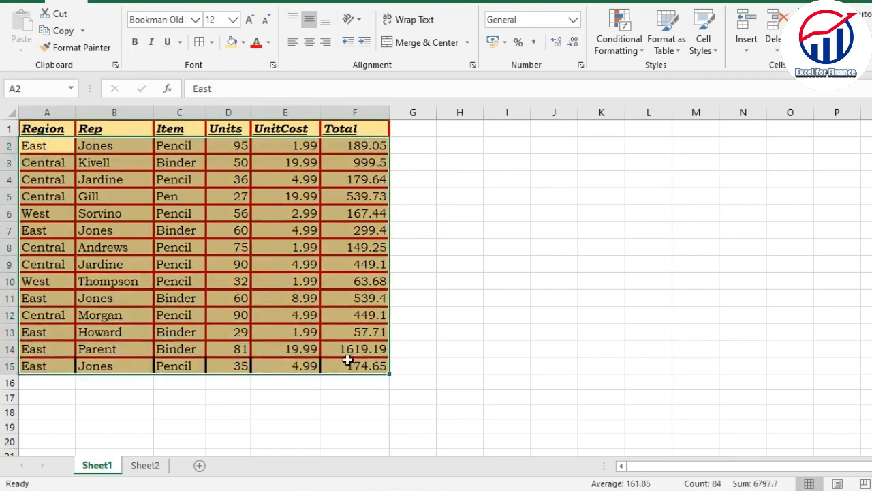
click(286, 328)
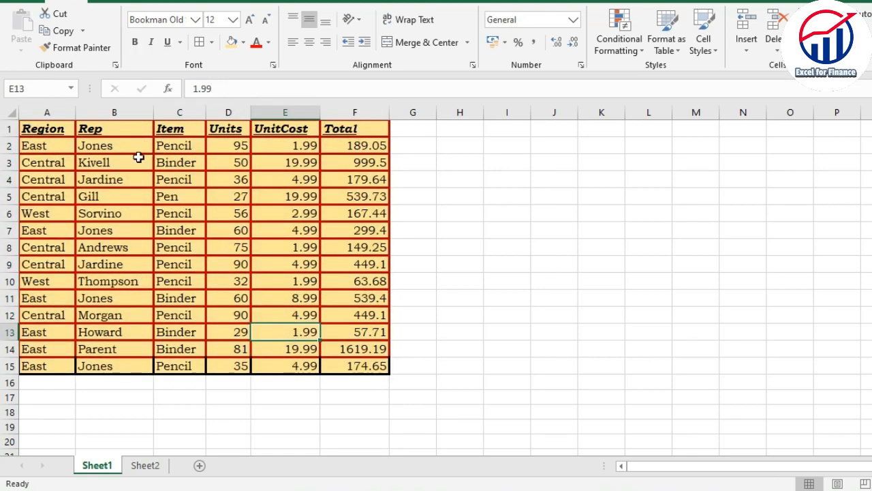
Set the font color of the data rows A2:F15 to standard green.
drag(50, 146, 355, 363)
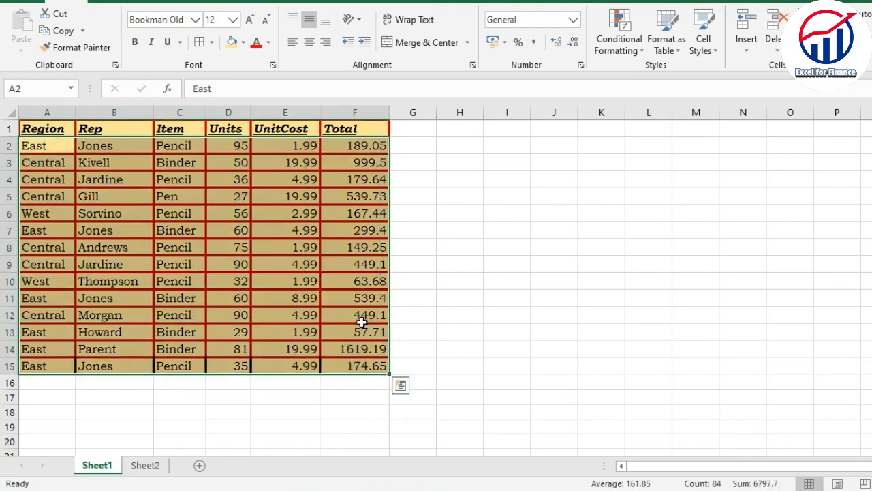
click(268, 44)
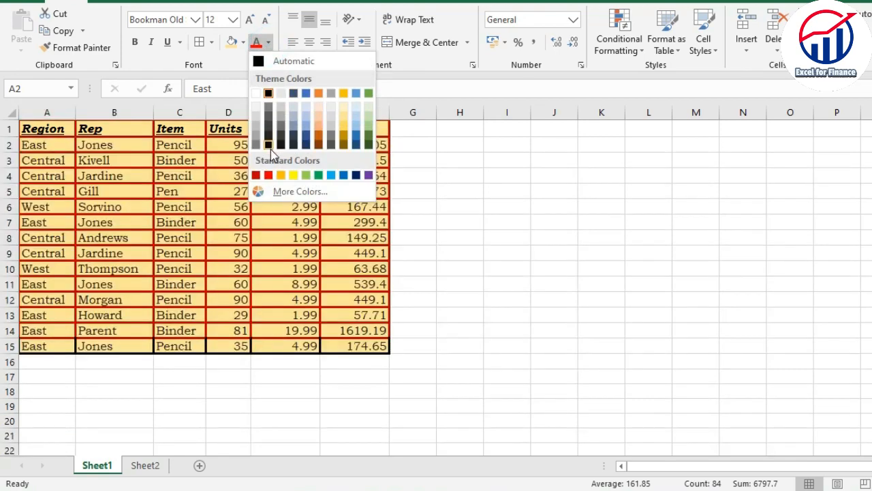
click(318, 175)
click(229, 194)
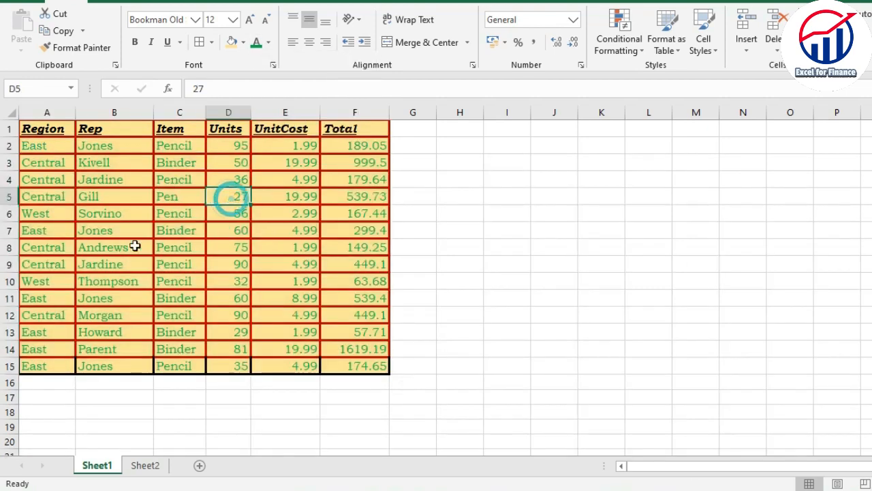
click(129, 253)
drag(39, 143, 372, 370)
click(336, 297)
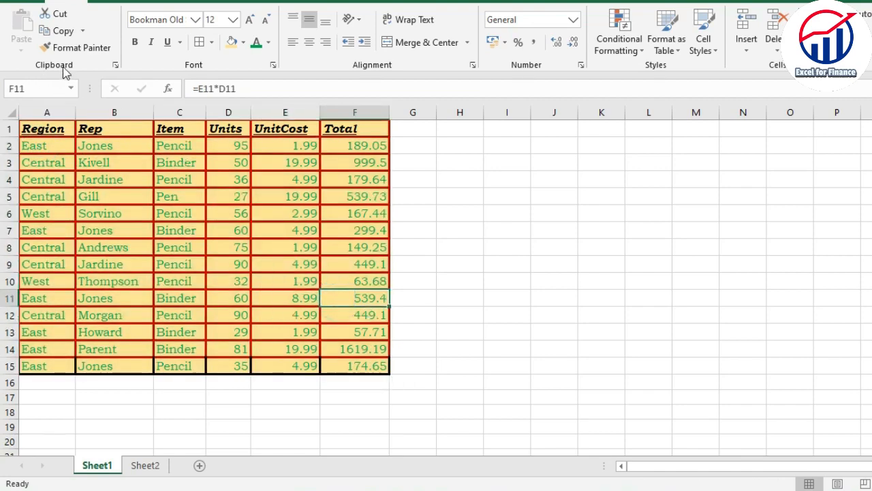
click(179, 162)
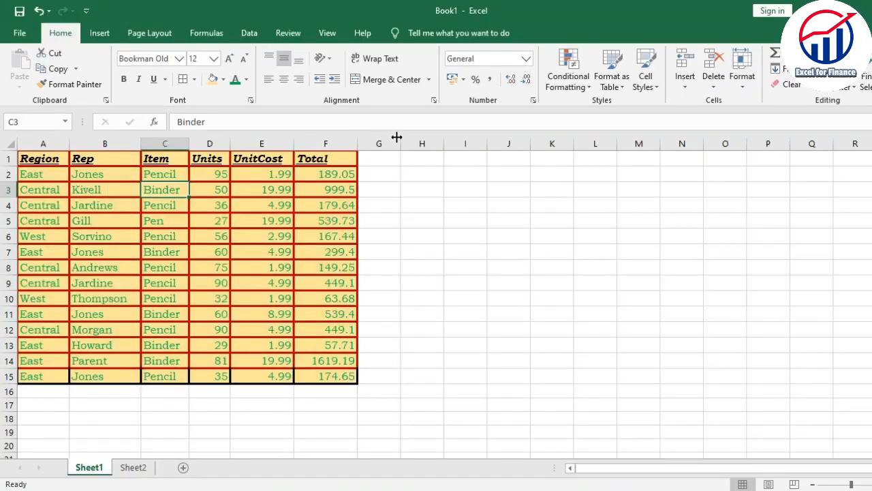